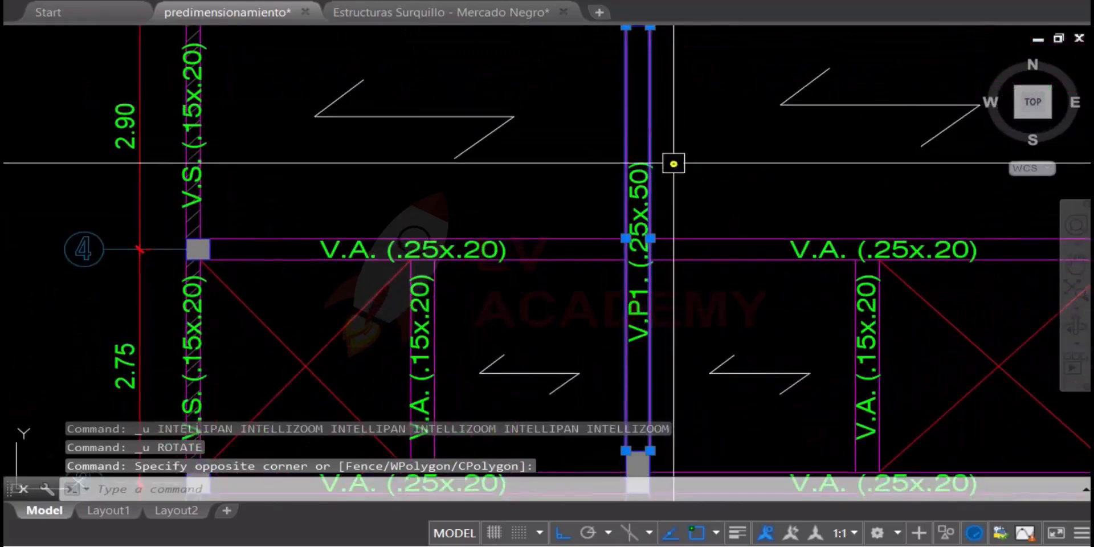
Examine the V.P1. (.25x.50) beam where it meets the V.A. (.25x.20) beams on axis 4
{"action": "scroll", "coordinate": [654, 155], "scroll_direction": "down", "scroll_amount": 2}
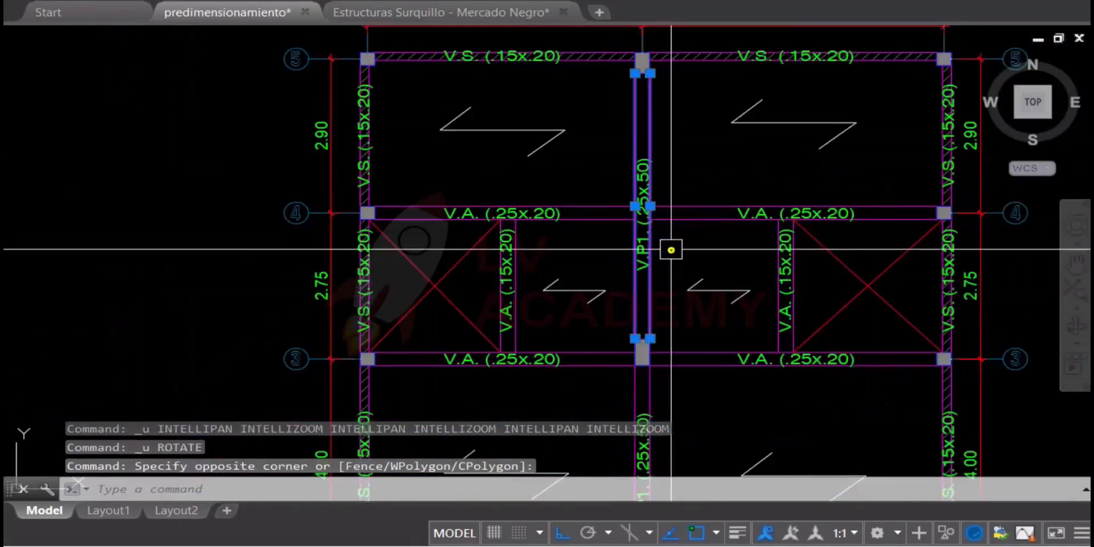
{"action": "scroll", "coordinate": [650, 227], "scroll_direction": "up", "scroll_amount": 4}
{"action": "key", "text": "Escape"}
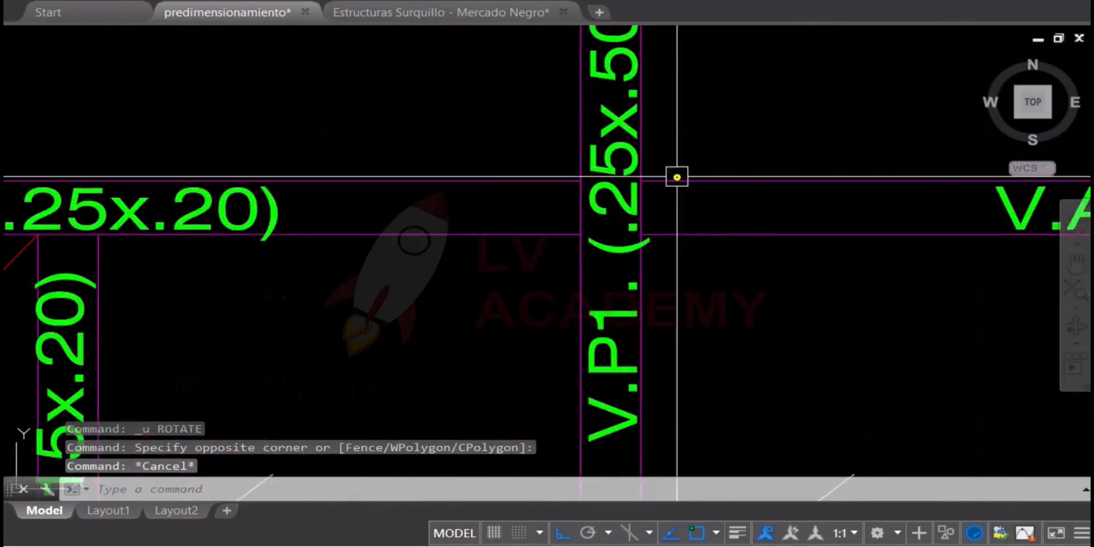
{"action": "scroll", "coordinate": [641, 238], "scroll_direction": "down", "scroll_amount": 4}
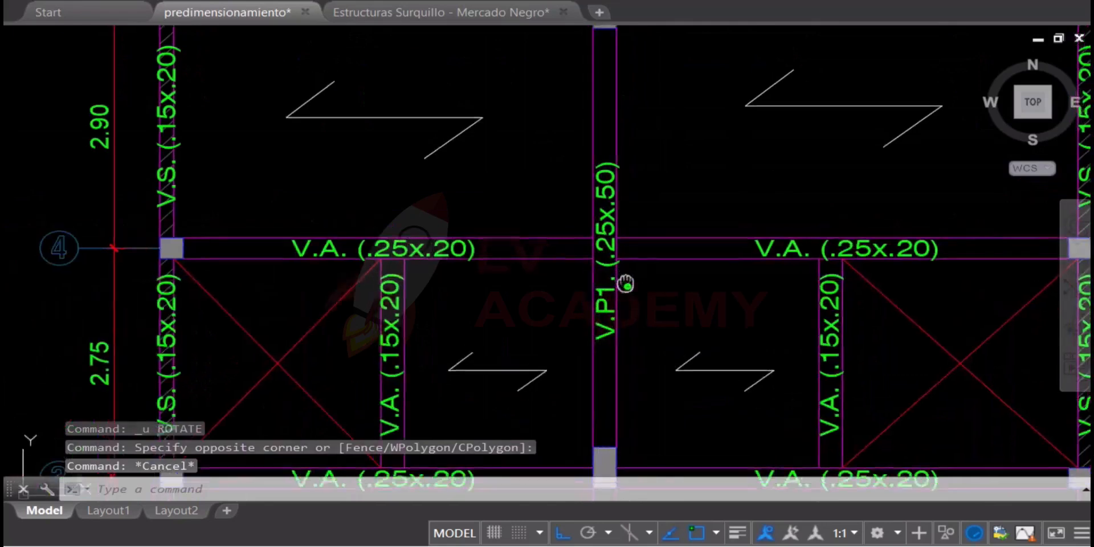
{"action": "scroll", "coordinate": [655, 308], "scroll_direction": "up", "scroll_amount": 2}
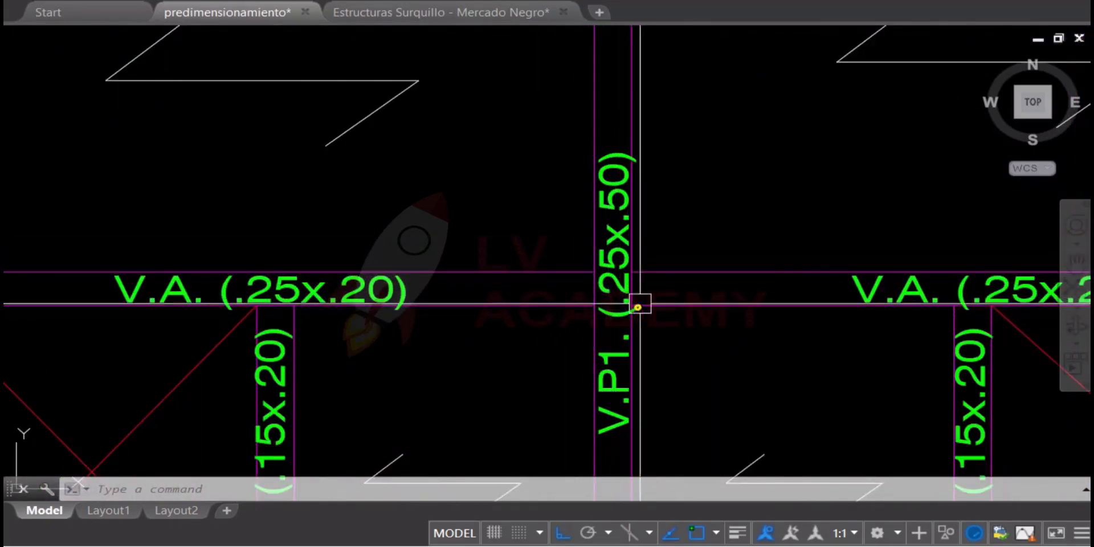
{"action": "scroll", "coordinate": [592, 266], "scroll_direction": "down", "scroll_amount": 2}
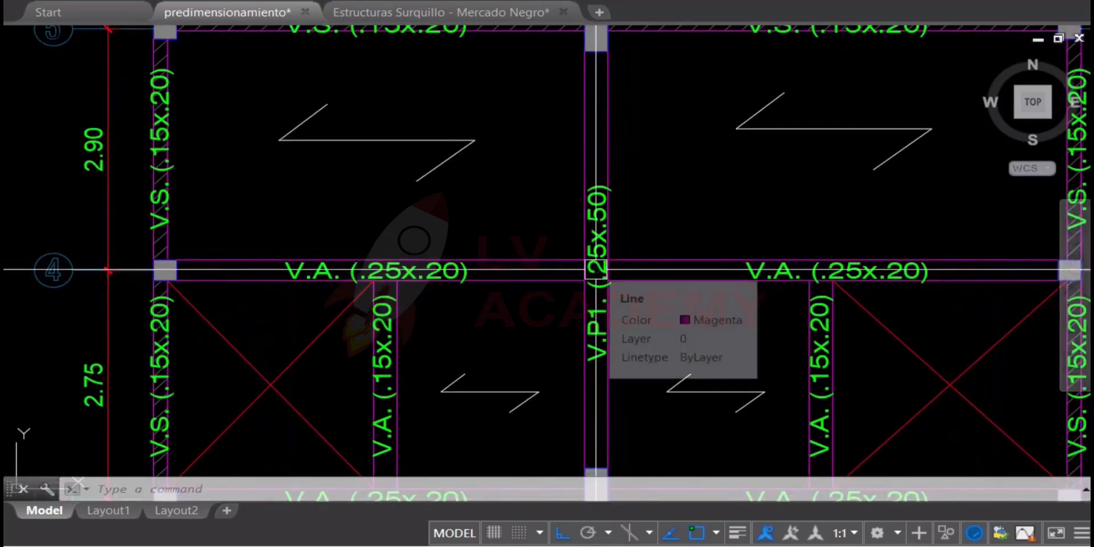
{"action": "middle_click_drag", "start_coordinate": [596, 269], "coordinate": [582, 284]}
{"action": "scroll", "coordinate": [572, 263], "scroll_direction": "down", "scroll_amount": 2}
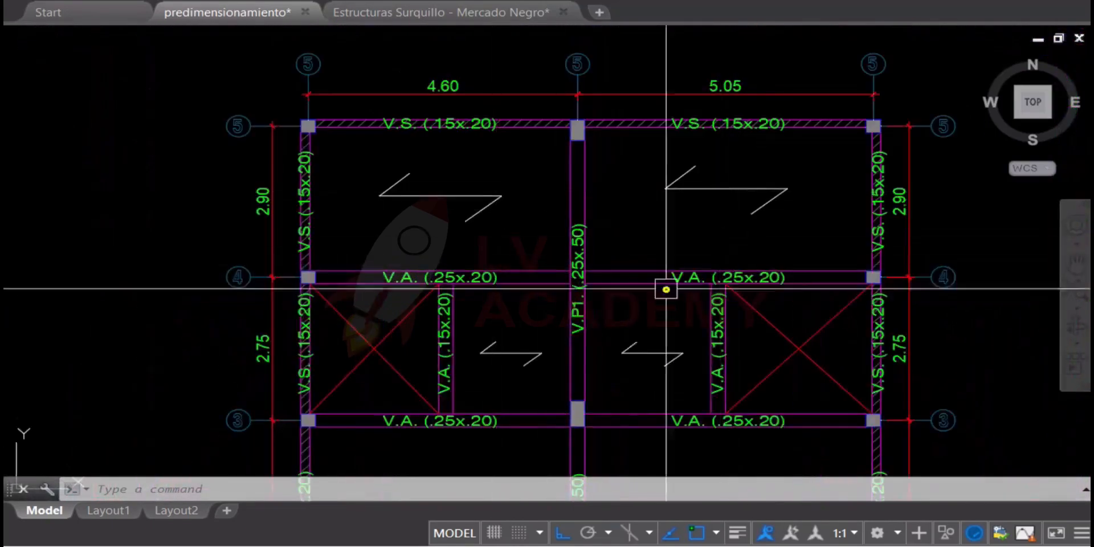
{"action": "scroll", "coordinate": [612, 201], "scroll_direction": "up", "scroll_amount": 2}
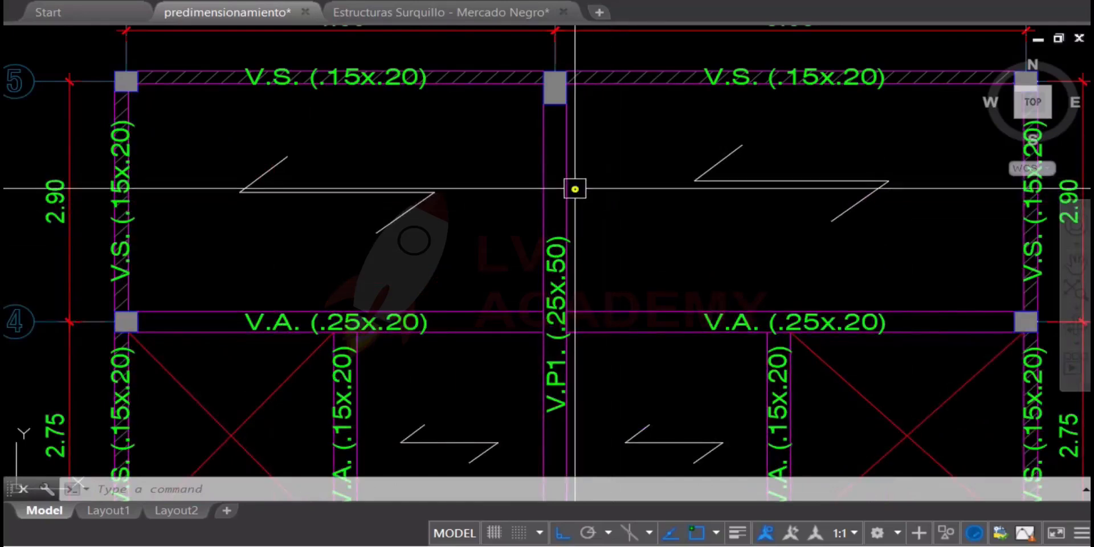
{"action": "left_click", "coordinate": [571, 167]}
{"action": "middle_click_drag", "start_coordinate": [584, 229], "coordinate": [581, 151]}
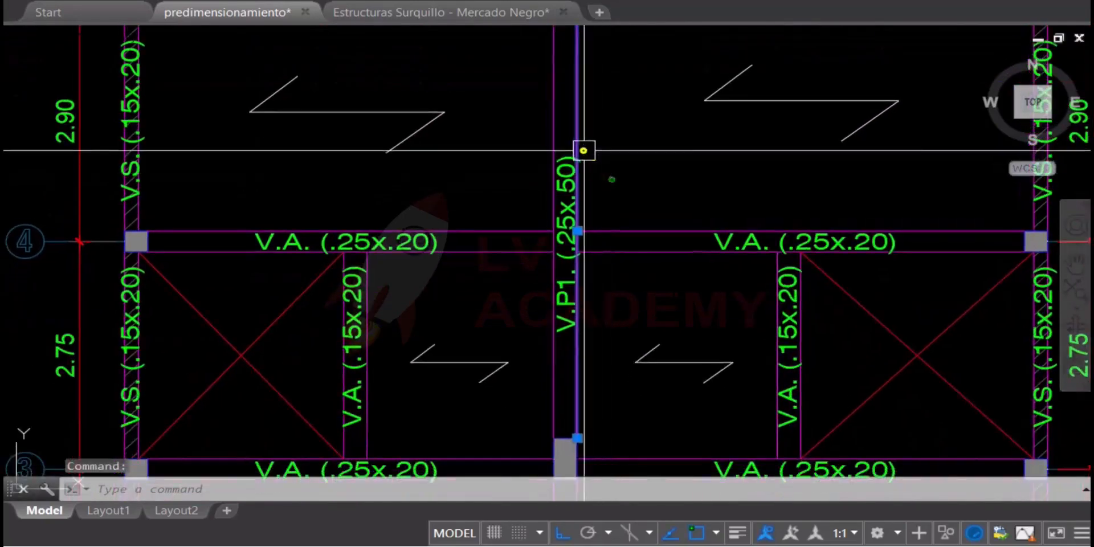
{"action": "scroll", "coordinate": [575, 183], "scroll_direction": "down", "scroll_amount": 2}
{"action": "scroll", "coordinate": [564, 210], "scroll_direction": "up", "scroll_amount": 4}
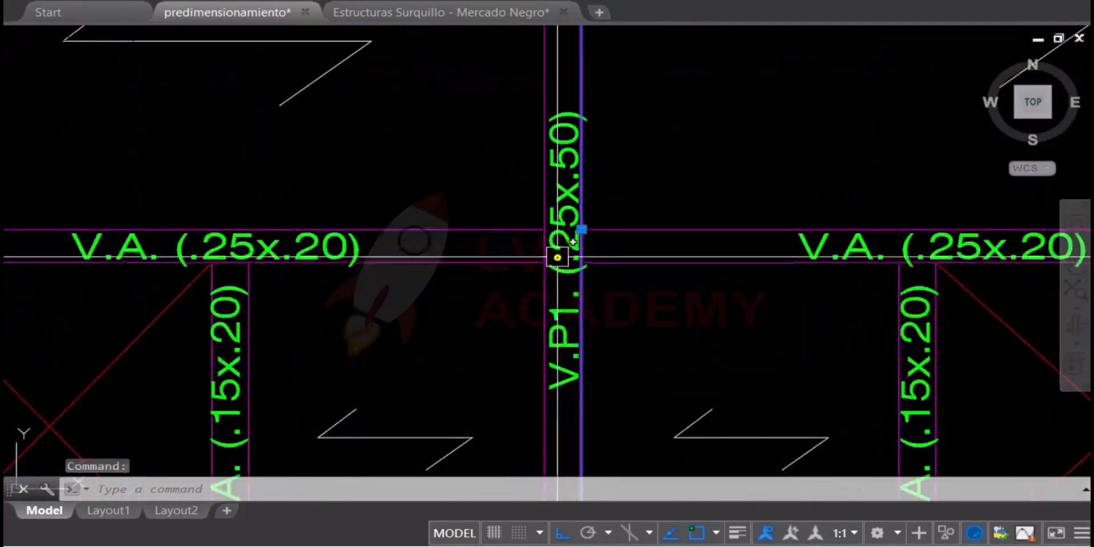
{"action": "scroll", "coordinate": [564, 139], "scroll_direction": "down", "scroll_amount": 6}
{"action": "key", "text": "Escape"}
{"action": "key", "text": "Escape"}
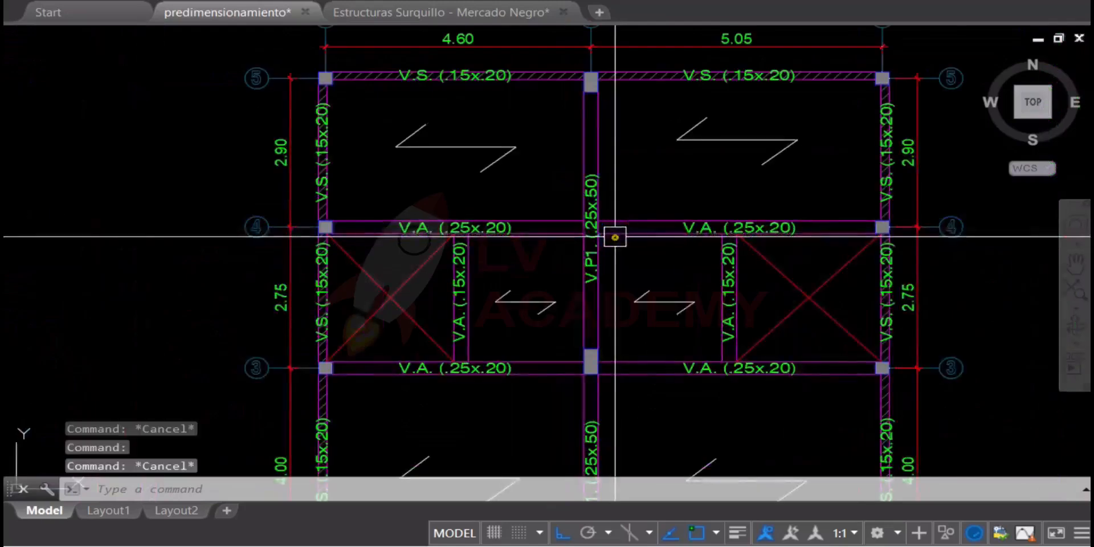
Draw a horizontal line in the empty space between the two floor plans, beside axes 3 and 4
{"action": "type", "text": "l"}
{"action": "key", "text": "space"}
{"action": "scroll", "coordinate": [408, 251], "scroll_direction": "up", "scroll_amount": 2}
{"action": "left_click", "coordinate": [379, 271]}
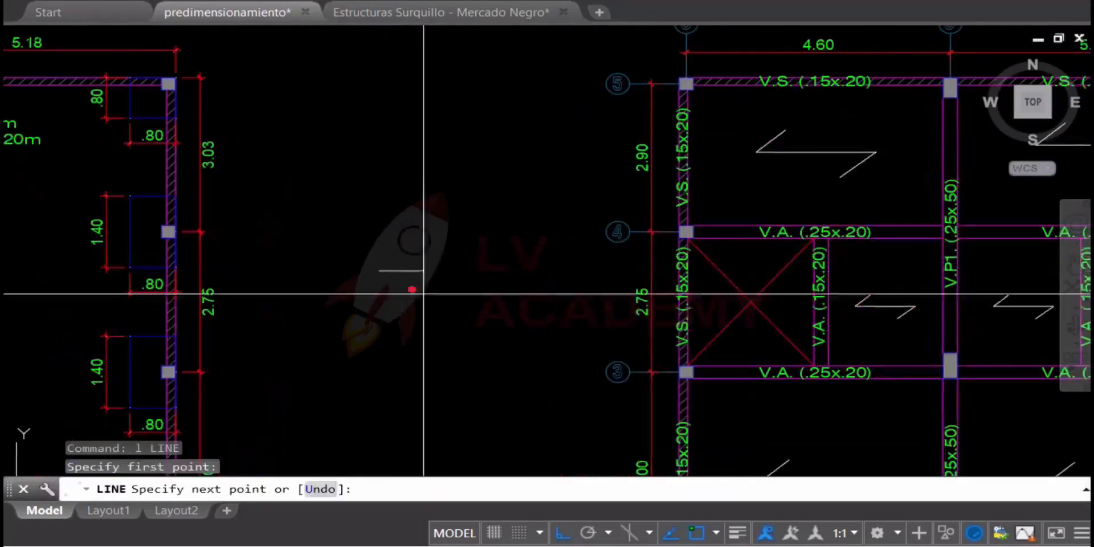
{"action": "left_click", "coordinate": [528, 303]}
{"action": "key", "text": "Escape"}
{"action": "scroll", "coordinate": [503, 276], "scroll_direction": "up", "scroll_amount": 2}
Offset the horizontal line upward by 2.3
{"action": "type", "text": "o"}
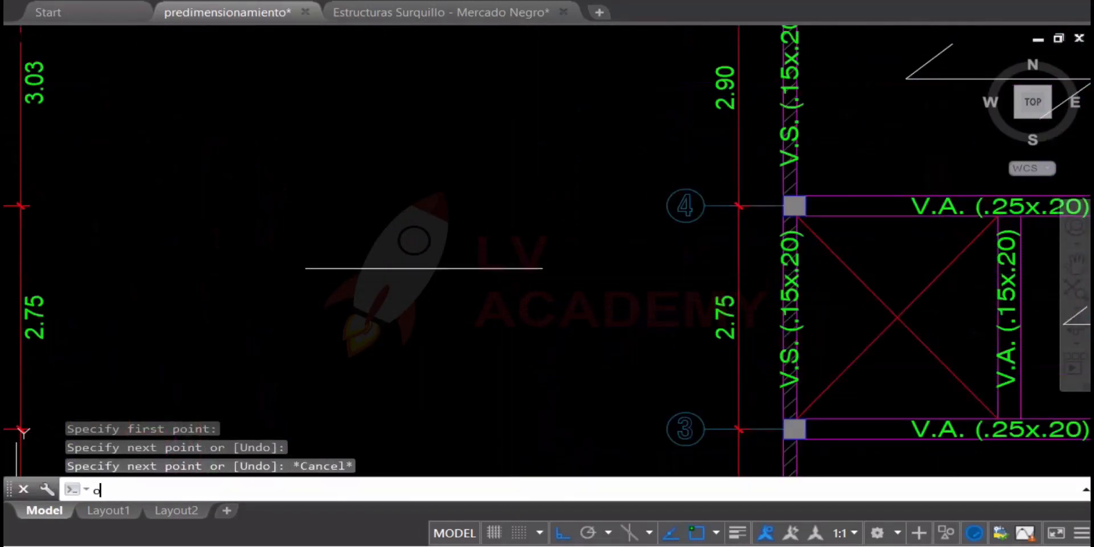
{"action": "key", "text": "space"}
{"action": "type", "text": "2.3"}
{"action": "key", "text": "space"}
{"action": "key", "text": "space"}
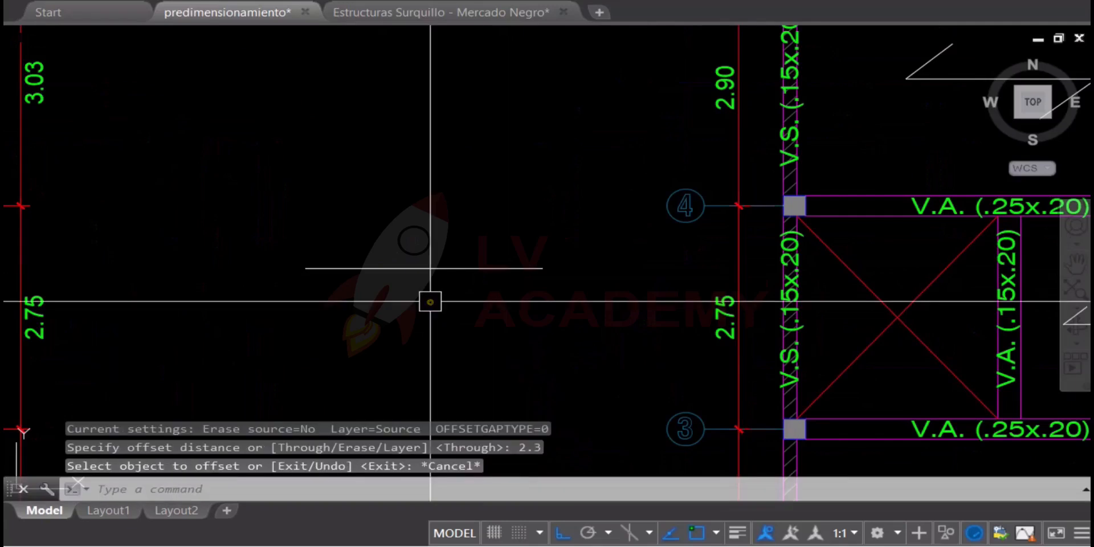
{"action": "key", "text": "space"}
Offset the upper horizontal line upward by .2 to form the slab thickness
{"action": "key", "text": "space"}
{"action": "left_click", "coordinate": [476, 268]}
{"action": "left_click", "coordinate": [495, 203]}
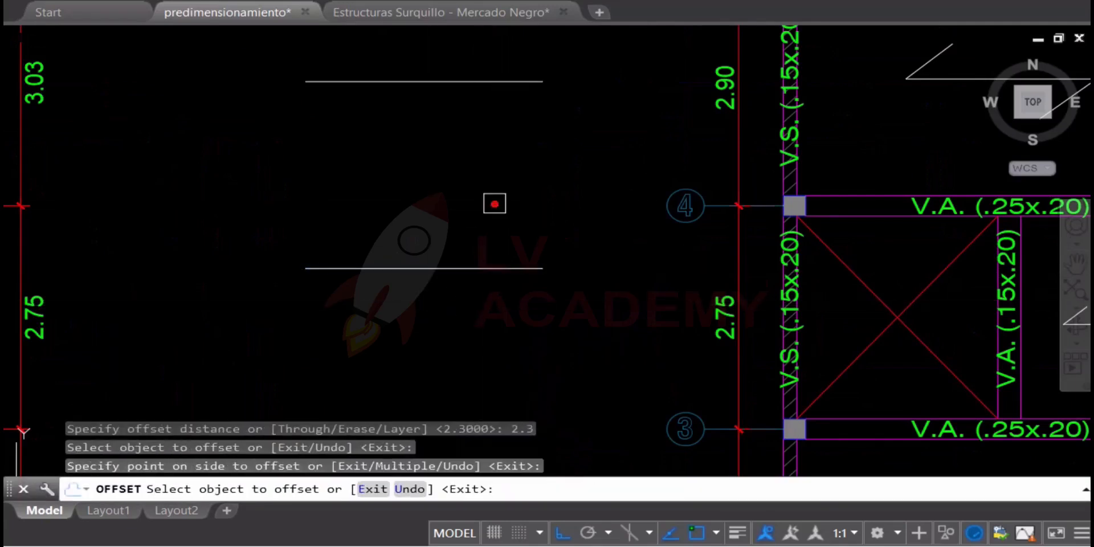
{"action": "middle_click_drag", "start_coordinate": [473, 228], "coordinate": [484, 303]}
{"action": "key", "text": "Escape"}
{"action": "type", "text": "o"}
{"action": "key", "text": "space"}
{"action": "type", "text": ".2"}
{"action": "key", "text": "space"}
{"action": "left_click", "coordinate": [487, 170]}
{"action": "left_click", "coordinate": [497, 154]}
{"action": "scroll", "coordinate": [471, 151], "scroll_direction": "up", "scroll_amount": 2}
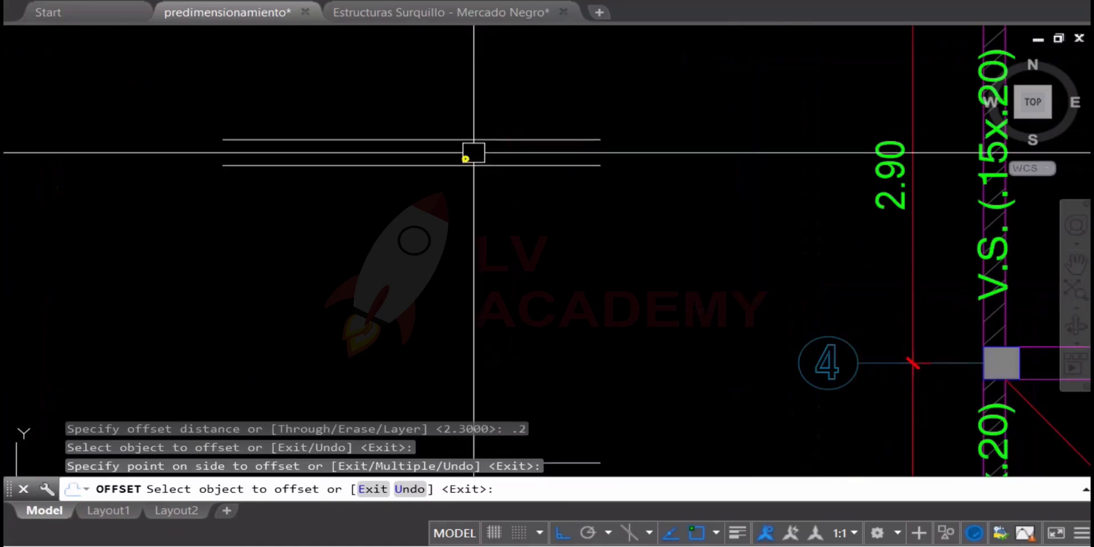
{"action": "key", "text": "Escape"}
{"action": "scroll", "coordinate": [484, 166], "scroll_direction": "down", "scroll_amount": 2}
{"action": "middle_click_drag", "start_coordinate": [477, 228], "coordinate": [492, 225]}
{"action": "key", "text": "Escape"}
Draw a beam section rectangle .25 long and .5 wide between the floor line and the slab lines
{"action": "type", "text": "re"}
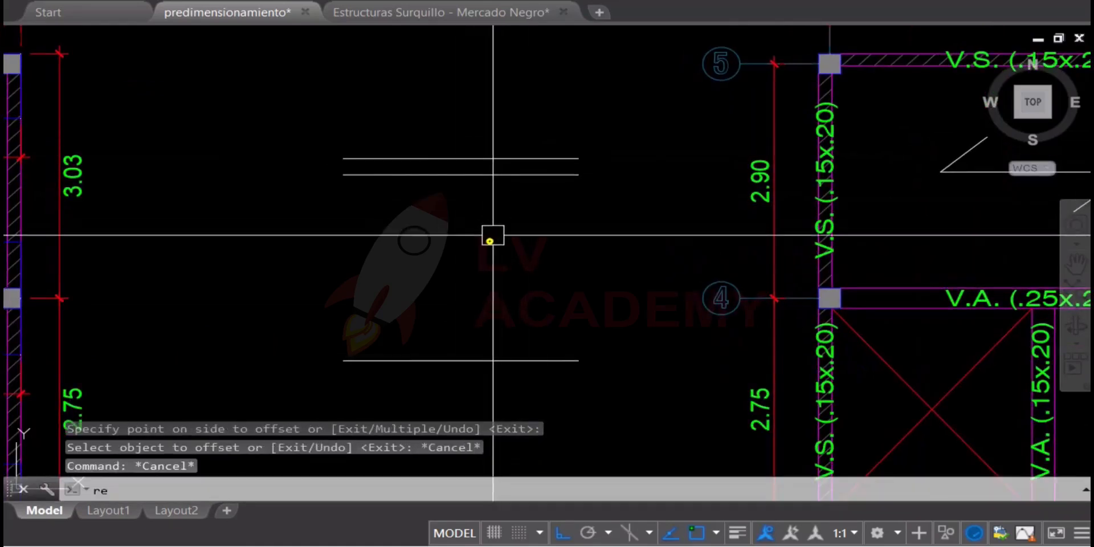
{"action": "type", "text": "c"}
{"action": "key", "text": "space"}
{"action": "left_click", "coordinate": [439, 290]}
{"action": "type", "text": "d"}
{"action": "key", "text": "Return"}
{"action": "type", "text": ".25"}
{"action": "key", "text": "Return"}
{"action": "type", "text": ".5"}
{"action": "key", "text": "Return"}
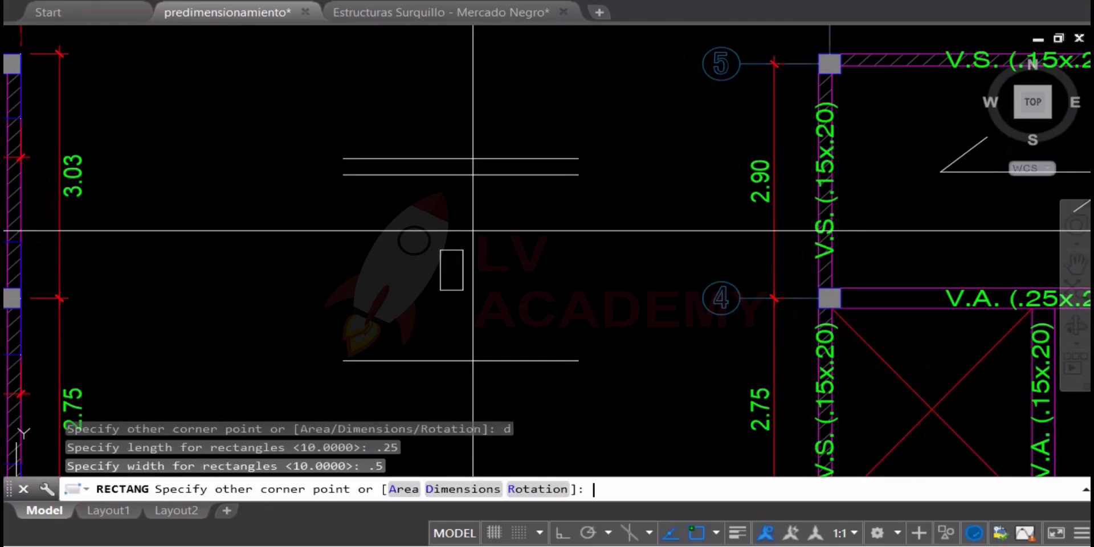
{"action": "left_click", "coordinate": [473, 231]}
{"action": "scroll", "coordinate": [486, 225], "scroll_direction": "up", "scroll_amount": 4}
{"action": "key", "text": "Escape"}
Move the beam rectangle up so that its top edge lies on the uppermost slab line
{"action": "left_click", "coordinate": [501, 237]}
{"action": "left_click", "coordinate": [294, 376]}
{"action": "type", "text": "m"}
{"action": "key", "text": "Return"}
{"action": "left_click", "coordinate": [370, 278]}
{"action": "key", "text": "Escape"}
{"action": "left_click", "coordinate": [369, 288]}
{"action": "key", "text": "Return"}
{"action": "left_click", "coordinate": [371, 276]}
{"action": "middle_click_drag", "start_coordinate": [432, 201], "coordinate": [405, 301]}
{"action": "left_click", "coordinate": [432, 148]}
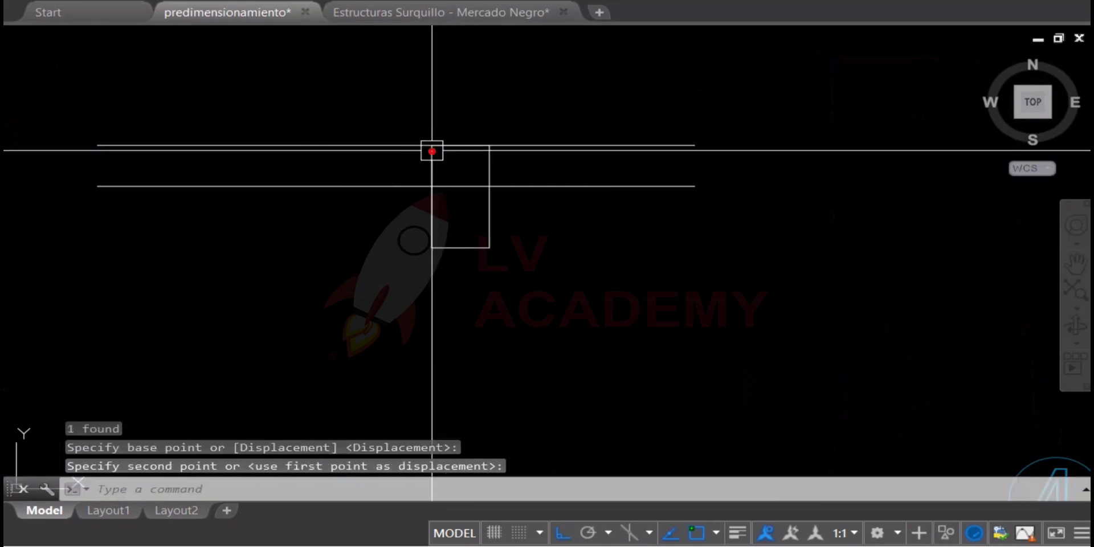
{"action": "key", "text": "Escape"}
Add a vertical linear dimension from the underside of the beam rectangle to the floor line
{"action": "scroll", "coordinate": [509, 201], "scroll_direction": "down", "scroll_amount": 4}
{"action": "middle_click_drag", "start_coordinate": [532, 240], "coordinate": [523, 164]}
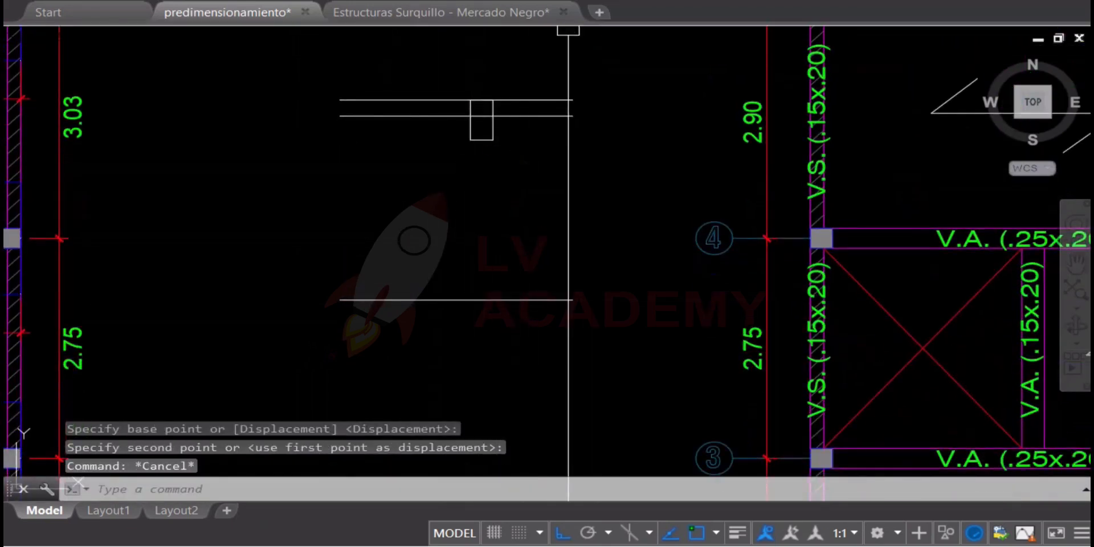
{"action": "type", "text": "dli"}
{"action": "key", "text": "Return"}
{"action": "left_click", "coordinate": [483, 125]}
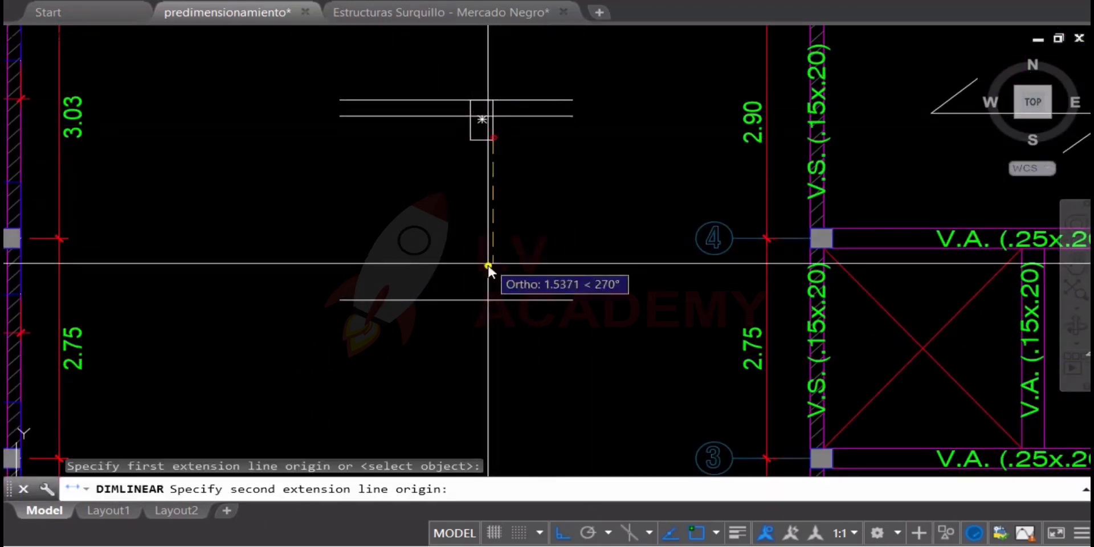
{"action": "left_click", "coordinate": [493, 301]}
{"action": "left_click", "coordinate": [535, 274]}
{"action": "middle_click_drag", "start_coordinate": [583, 231], "coordinate": [480, 270]}
{"action": "key", "text": "Escape"}
Match the new clearance dimension's properties to the plan's 2.90 dimension between axes 4 and 5
{"action": "left_click", "coordinate": [661, 162]}
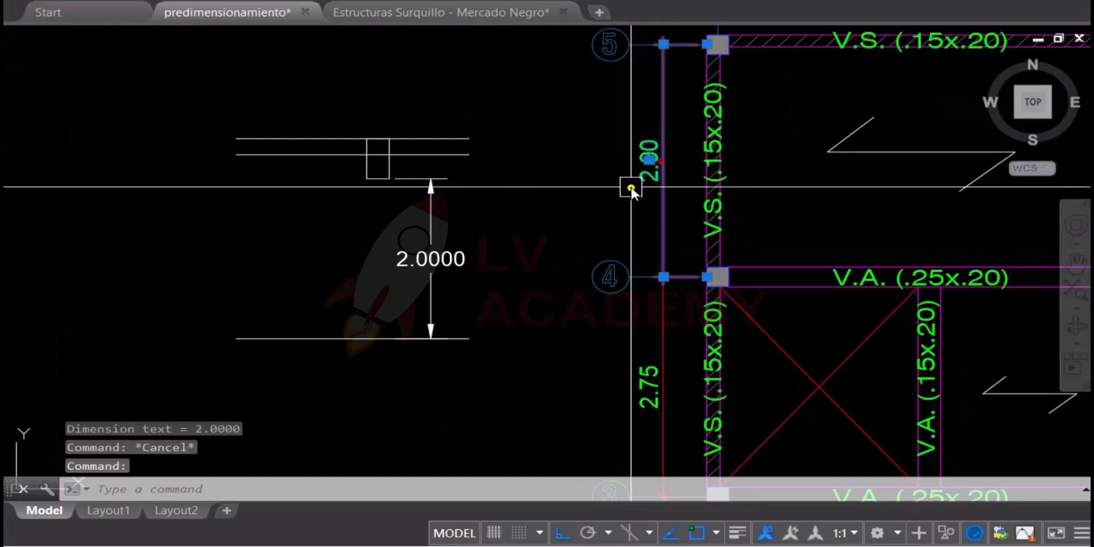
{"action": "type", "text": "ma"}
{"action": "key", "text": "Return"}
{"action": "left_click", "coordinate": [495, 243]}
{"action": "left_click", "coordinate": [391, 293]}
{"action": "key", "text": "Escape"}
Stretch the slab lines, the beam rectangle and the dimension's upper end upward by .1
{"action": "middle_click_drag", "start_coordinate": [438, 283], "coordinate": [493, 312]}
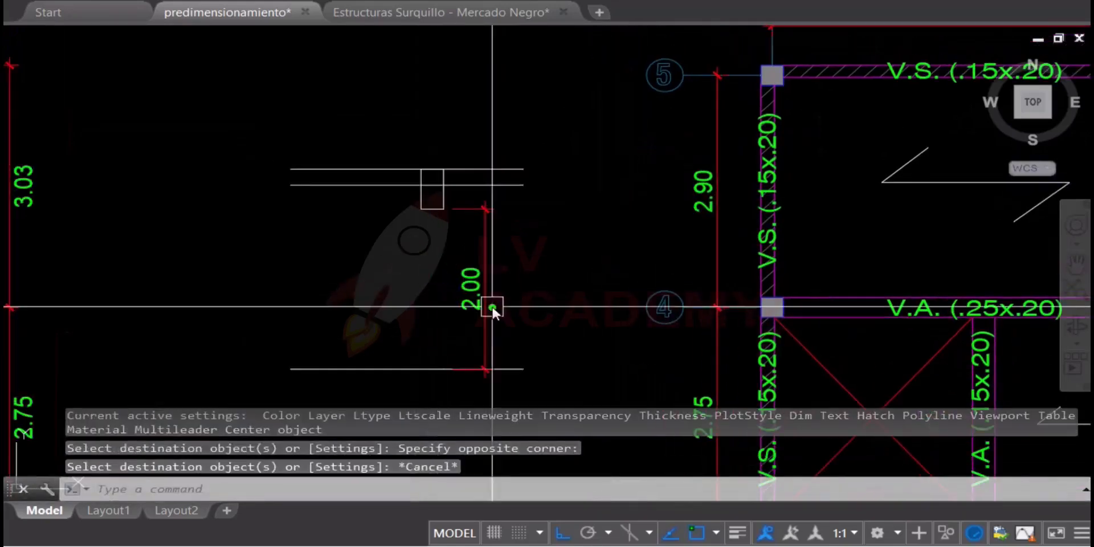
{"action": "middle_click_drag", "start_coordinate": [498, 261], "coordinate": [459, 268]}
{"action": "scroll", "coordinate": [684, 268], "scroll_direction": "down", "scroll_amount": 5}
{"action": "scroll", "coordinate": [615, 288], "scroll_direction": "up", "scroll_amount": 5}
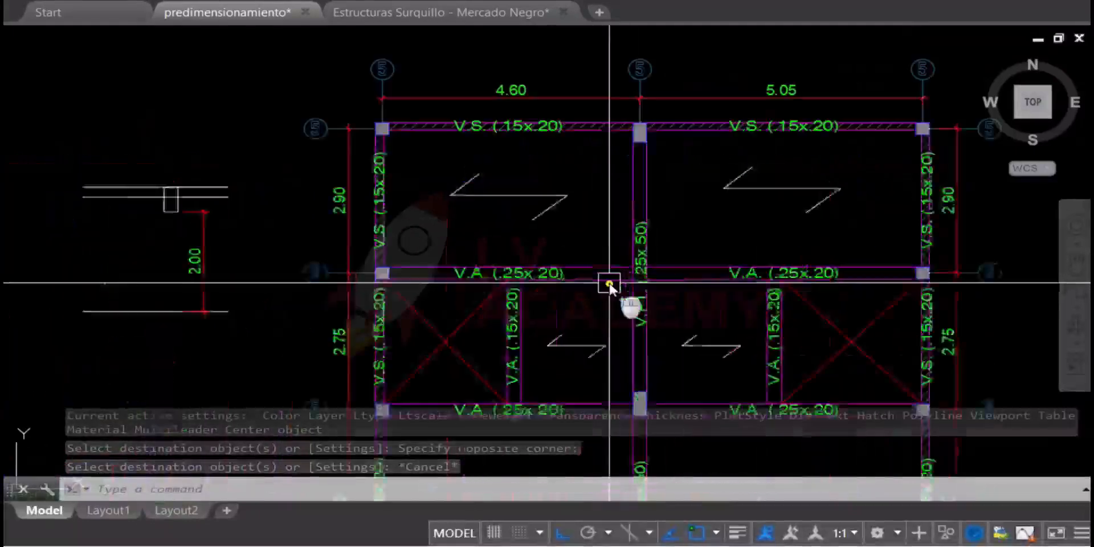
{"action": "middle_click_drag", "start_coordinate": [731, 274], "coordinate": [841, 268]}
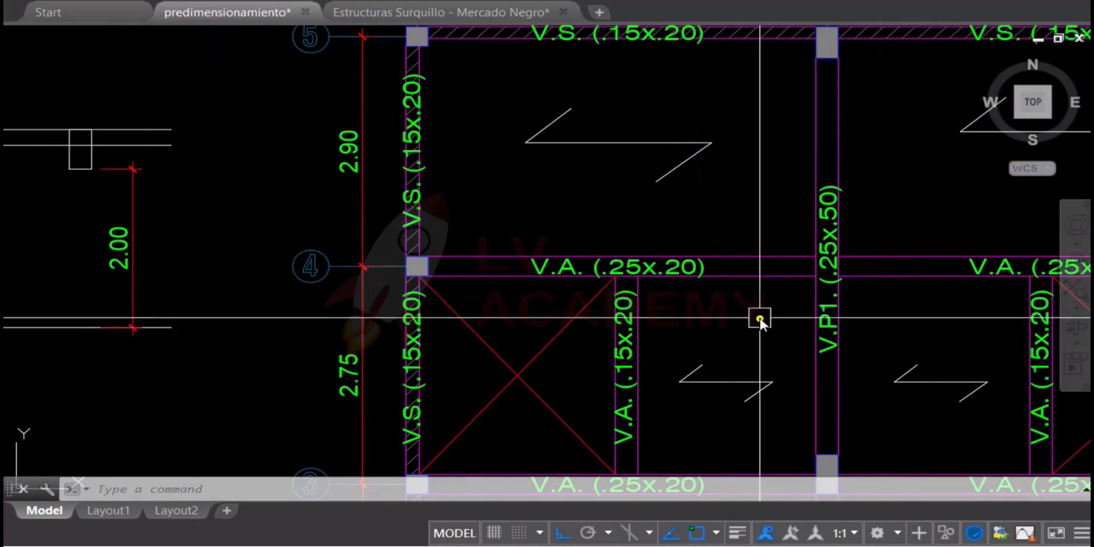
{"action": "middle_click_drag", "start_coordinate": [297, 245], "coordinate": [571, 276]}
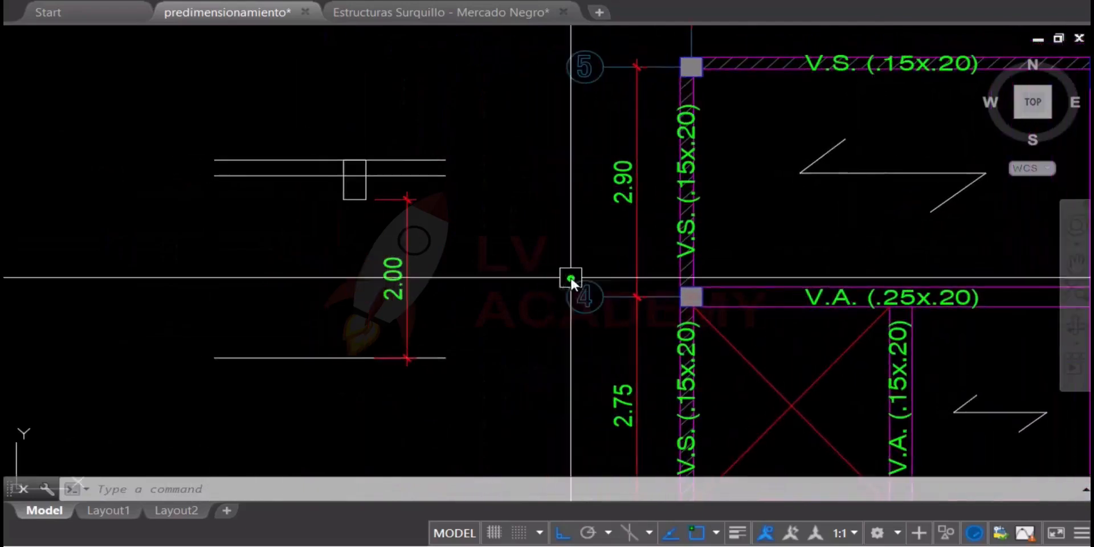
{"action": "type", "text": "s"}
{"action": "key", "text": "Return"}
{"action": "left_click", "coordinate": [498, 92]}
{"action": "left_click", "coordinate": [151, 222]}
{"action": "key", "text": "Return"}
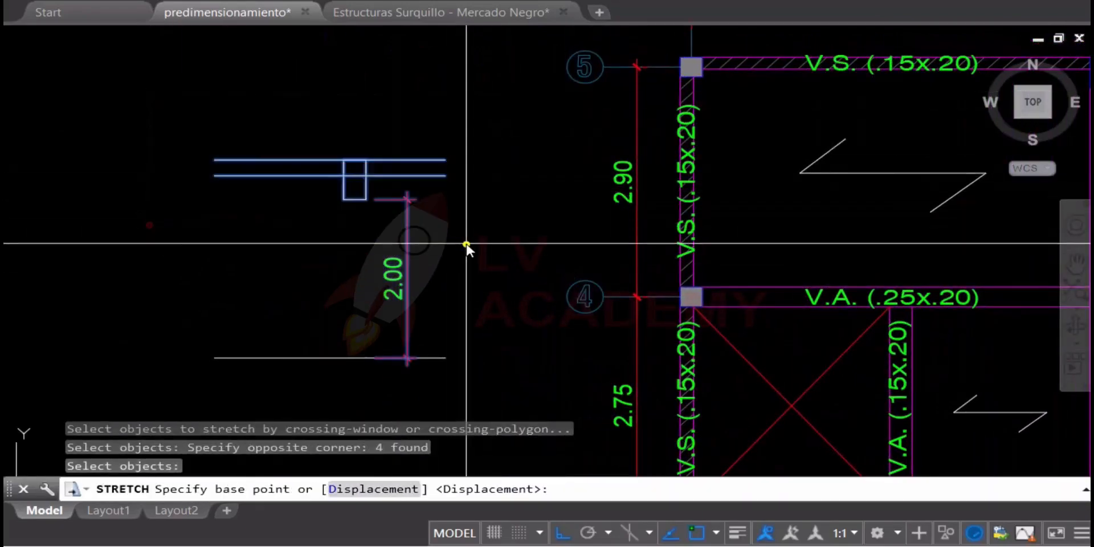
{"action": "left_click", "coordinate": [468, 244]}
{"action": "type", "text": ".1"}
{"action": "key", "text": "Return"}
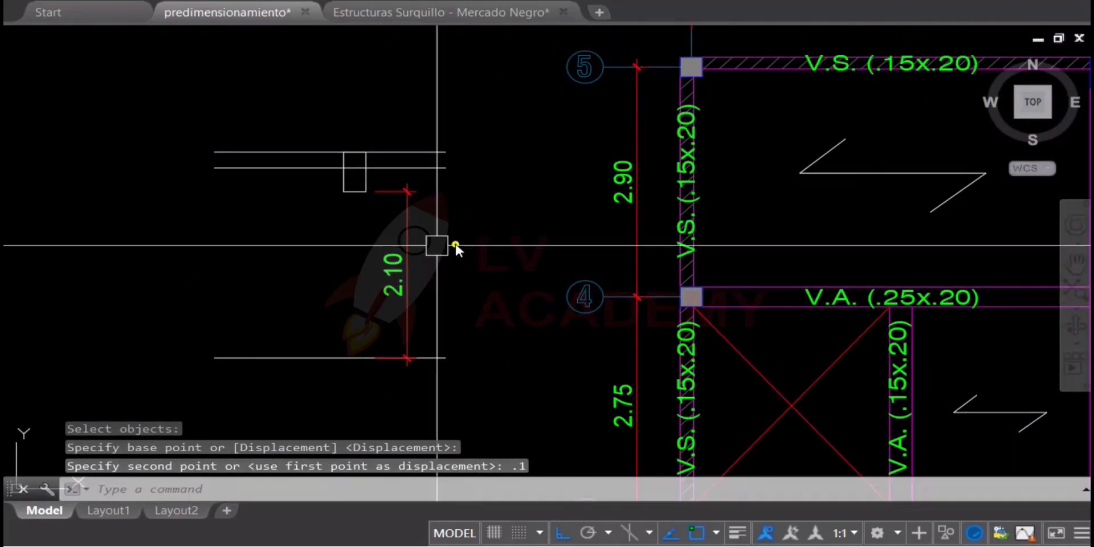
Add a vertical linear dimension from the slab's underside to the floor line, beside the beam section
{"action": "type", "text": "dli"}
{"action": "key", "text": "Return"}
{"action": "left_click", "coordinate": [297, 168]}
{"action": "left_click", "coordinate": [301, 359]}
{"action": "left_click", "coordinate": [285, 345]}
{"action": "key", "text": "Escape"}
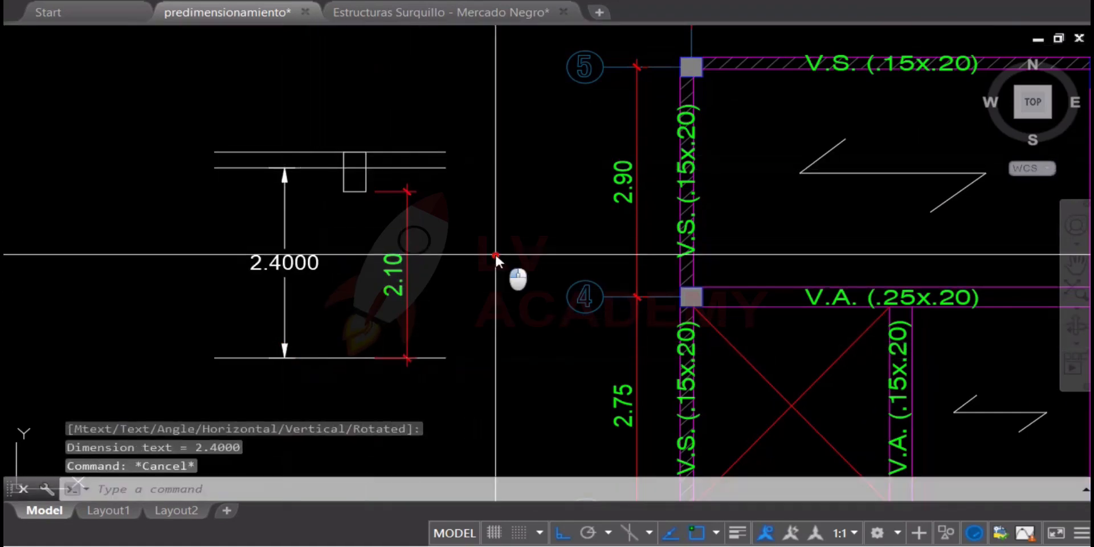
Match the slab height dimension's properties to the red beam clearance dimension
{"action": "left_click", "coordinate": [373, 303]}
{"action": "type", "text": "ma"}
{"action": "key", "text": "Return"}
{"action": "left_click", "coordinate": [291, 259]}
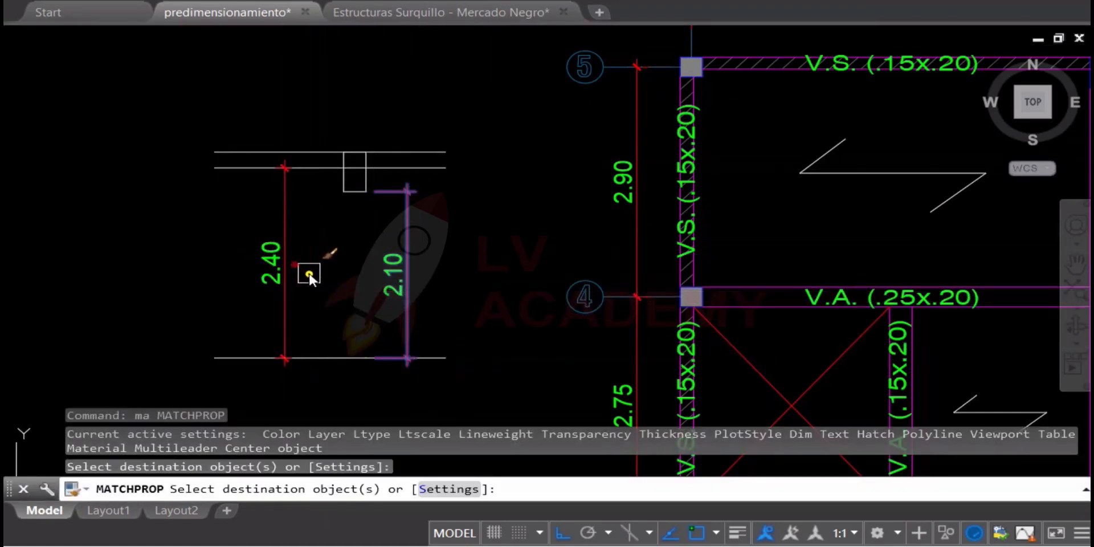
{"action": "key", "text": "Escape"}
Examine the plan between axes 3 and 5, comparing the crossed opening and its beams with the section sketch
{"action": "scroll", "coordinate": [318, 282], "scroll_direction": "down", "scroll_amount": 3}
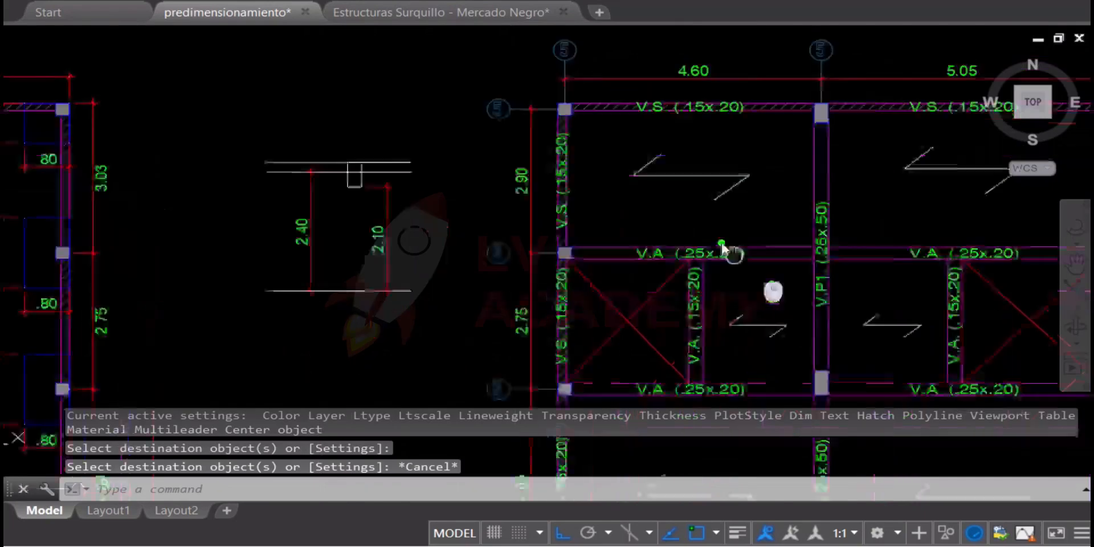
{"action": "scroll", "coordinate": [623, 271], "scroll_direction": "up", "scroll_amount": 5}
{"action": "left_click", "coordinate": [644, 218]}
{"action": "scroll", "coordinate": [525, 299], "scroll_direction": "down", "scroll_amount": 2}
{"action": "key", "text": "Escape"}
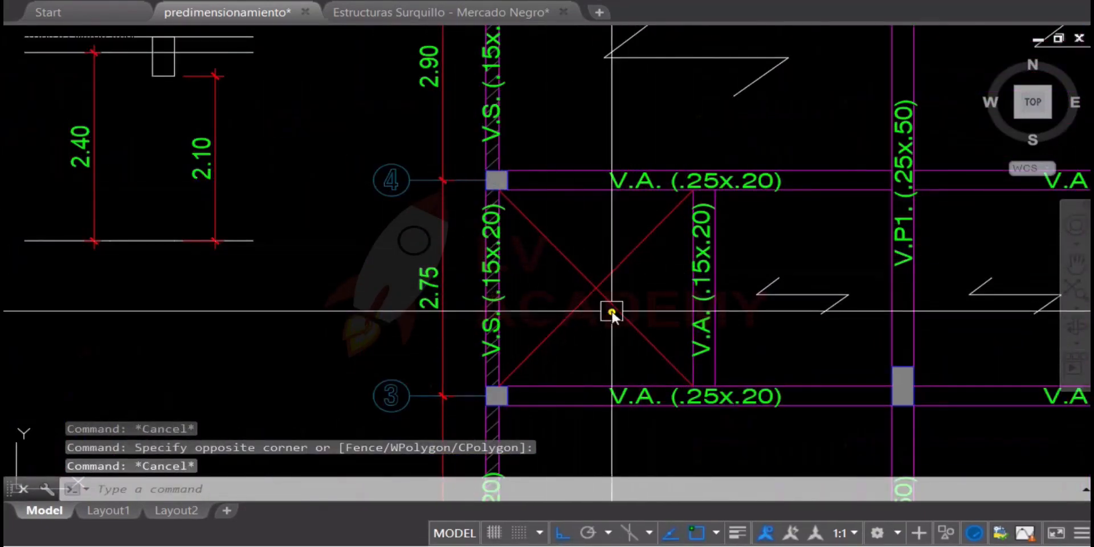
{"action": "middle_click_drag", "start_coordinate": [323, 216], "coordinate": [432, 325]}
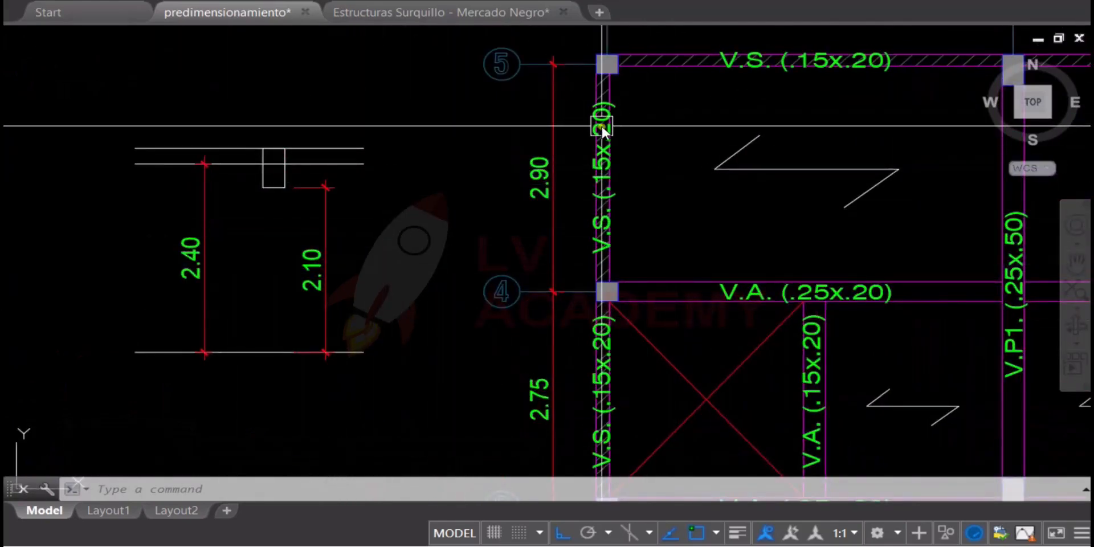
{"action": "scroll", "coordinate": [628, 205], "scroll_direction": "down", "scroll_amount": 4}
{"action": "scroll", "coordinate": [656, 283], "scroll_direction": "up", "scroll_amount": 4}
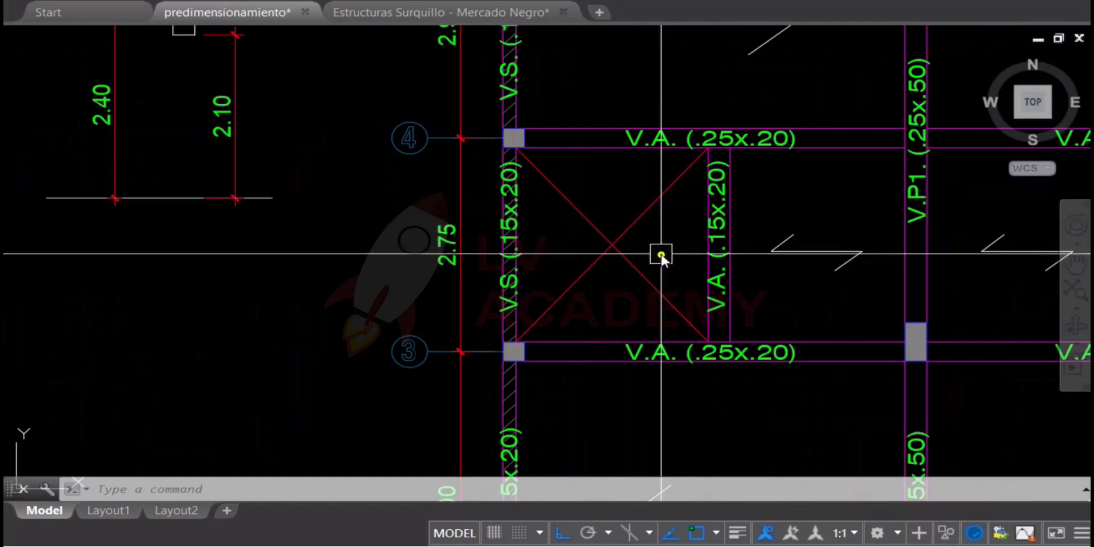
Try stretching the short V.A. (.15x.20) beam and the crossed opening's edge about .23 away from the opening
{"action": "scroll", "coordinate": [664, 222], "scroll_direction": "up", "scroll_amount": 2}
{"action": "type", "text": "s"}
{"action": "key", "text": "Return"}
{"action": "left_click", "coordinate": [794, 44]}
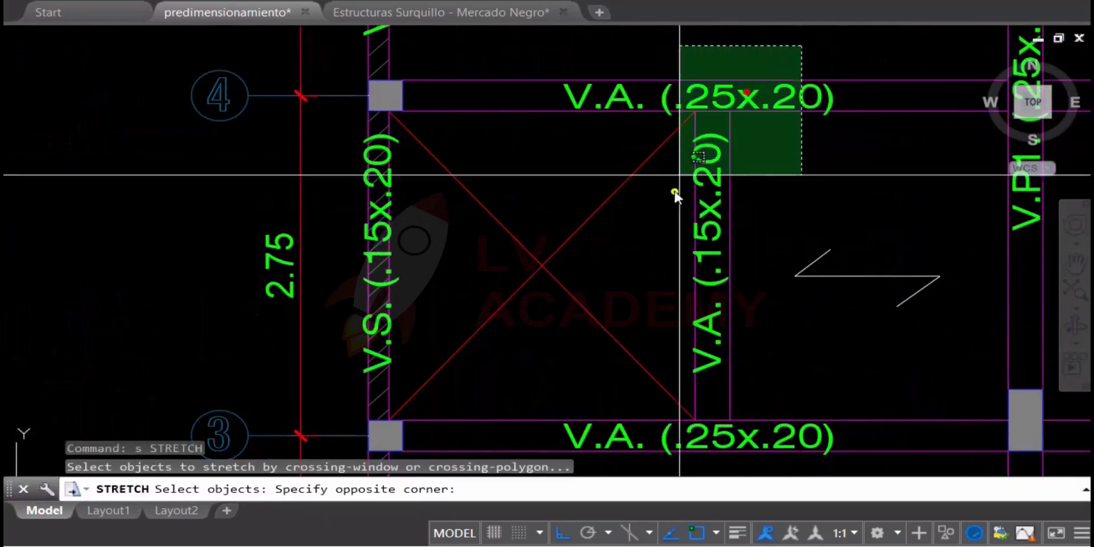
{"action": "left_click", "coordinate": [678, 414]}
{"action": "key", "text": "Return"}
{"action": "left_click", "coordinate": [874, 347]}
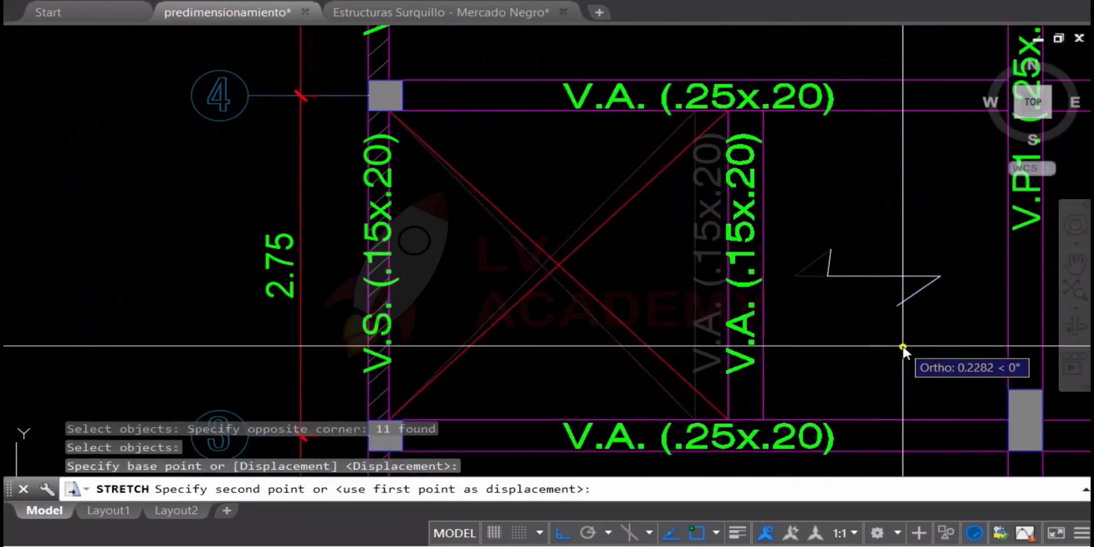
{"action": "left_click", "coordinate": [904, 345]}
{"action": "key", "text": "ctrl+z"}
Undo the section sketch's slab height dimension, stretches and property matching, back to the unformatted beam clearance dimension
{"action": "scroll", "coordinate": [789, 298], "scroll_direction": "down", "scroll_amount": 2}
{"action": "scroll", "coordinate": [567, 281], "scroll_direction": "down", "scroll_amount": 2}
{"action": "scroll", "coordinate": [456, 210], "scroll_direction": "up", "scroll_amount": 3}
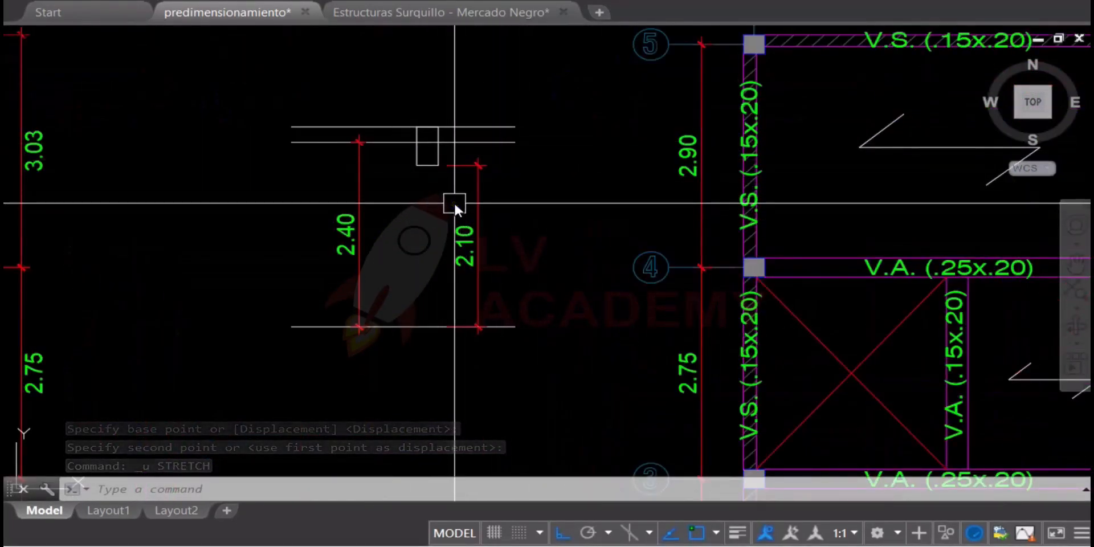
{"action": "key", "text": "ctrl+z"}
{"action": "key", "text": "ctrl+z"}
{"action": "key", "text": "ctrl+z"}
{"action": "key", "text": "ctrl+z"}
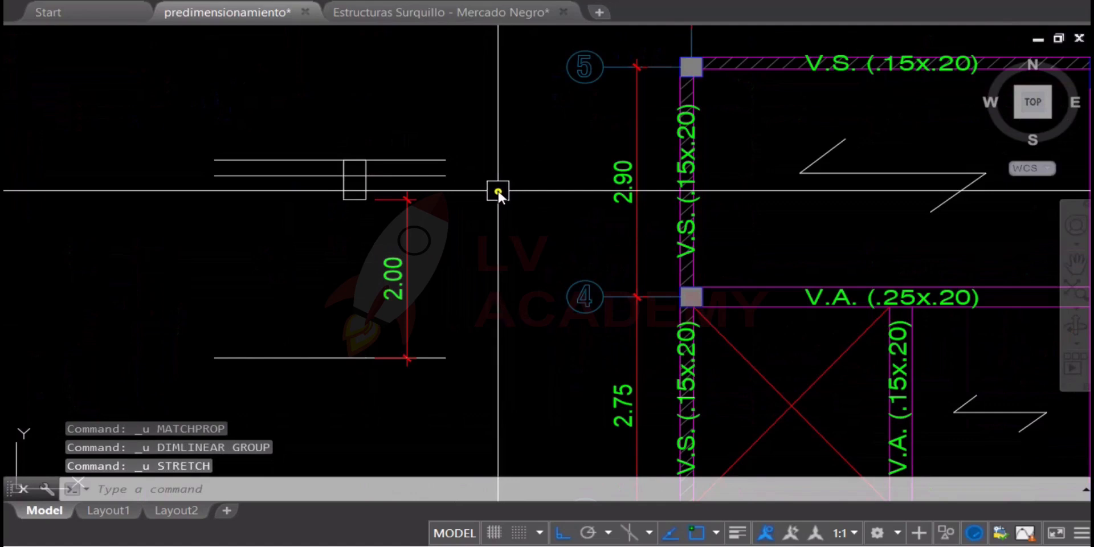
{"action": "key", "text": "ctrl+z"}
{"action": "key", "text": "ctrl+z"}
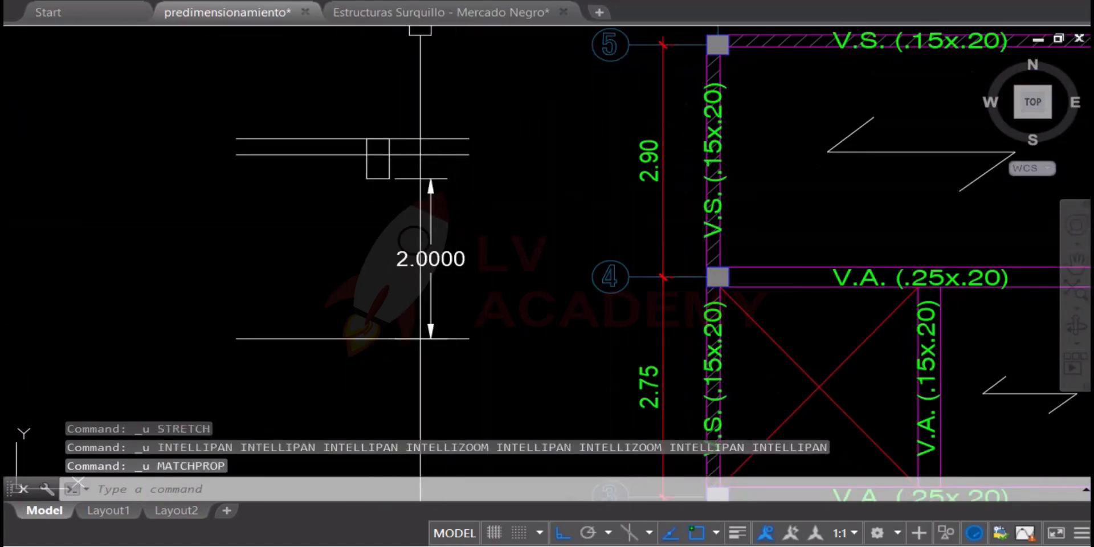
Add a vertical linear dimension from the slab's top line to the floor line, beside the beam section
{"action": "left_click", "coordinate": [420, 1]}
{"action": "left_click", "coordinate": [339, 152]}
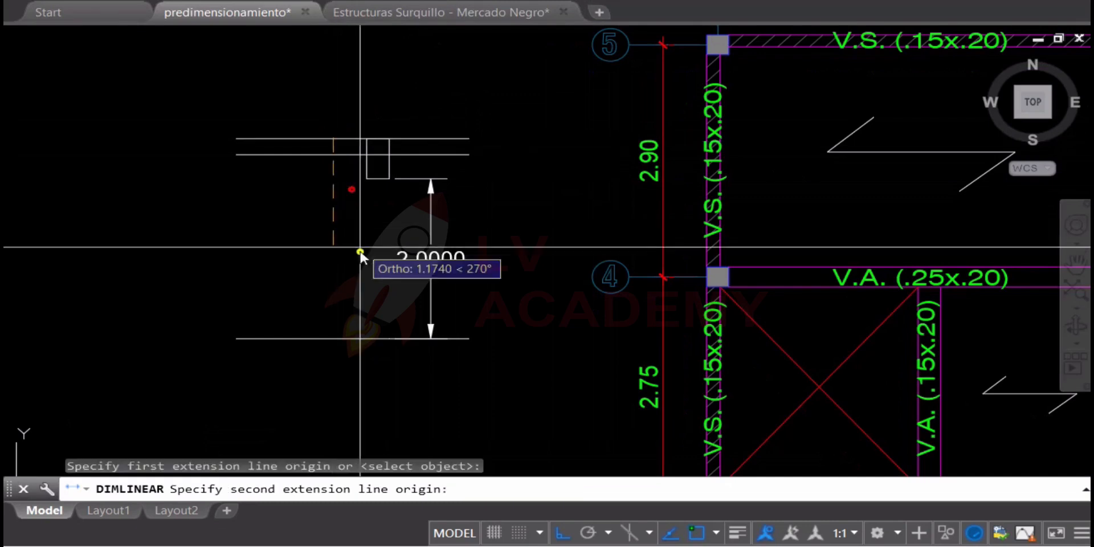
{"action": "left_click", "coordinate": [331, 340]}
{"action": "left_click", "coordinate": [306, 319]}
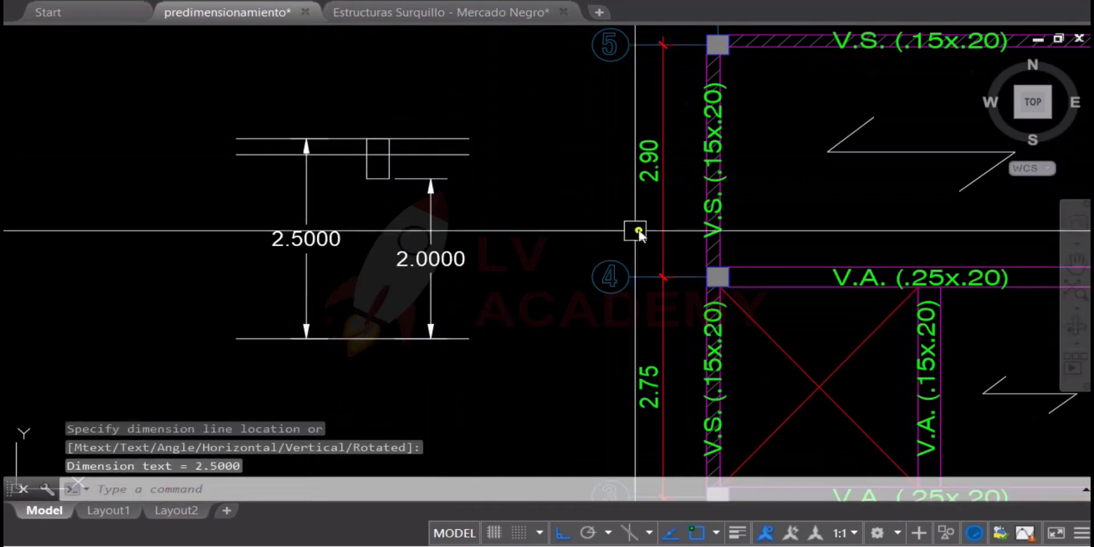
Match the properties of the plan's 2.90 dimension between axes 4 and 5 to both section sketch dimensions
{"action": "left_click", "coordinate": [652, 160]}
{"action": "type", "text": "ma"}
{"action": "key", "text": "space"}
{"action": "left_click", "coordinate": [483, 228]}
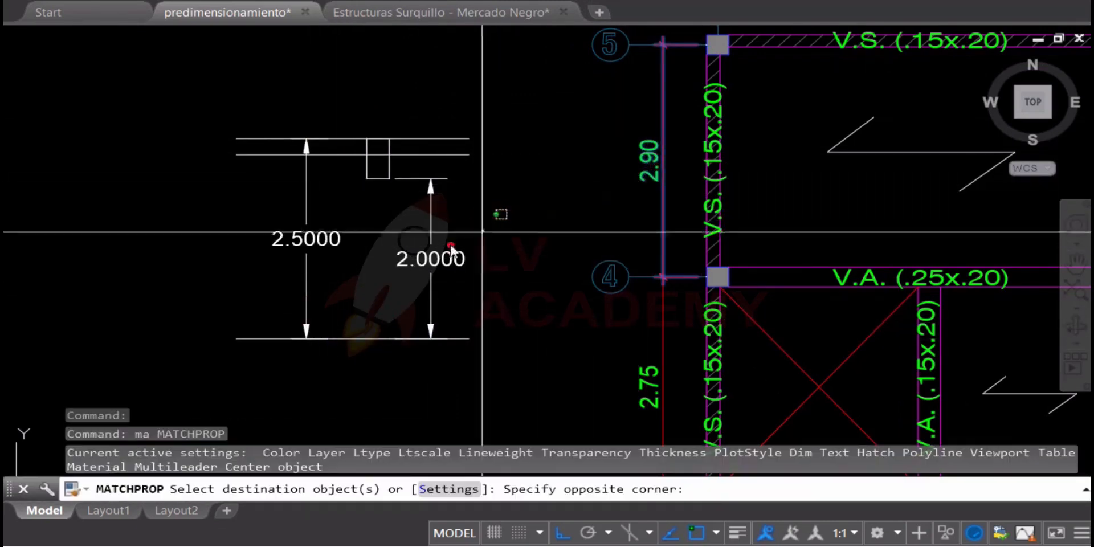
{"action": "left_click", "coordinate": [121, 278]}
{"action": "key", "text": "Escape"}
{"action": "key", "text": "Escape"}
Stretch the beam rectangle's underside and the clearance dimension's upper end upward by .1
{"action": "scroll", "coordinate": [397, 200], "scroll_direction": "up", "scroll_amount": 2}
{"action": "type", "text": "s"}
{"action": "key", "text": "space"}
{"action": "left_click", "coordinate": [547, 142]}
{"action": "left_click", "coordinate": [313, 207]}
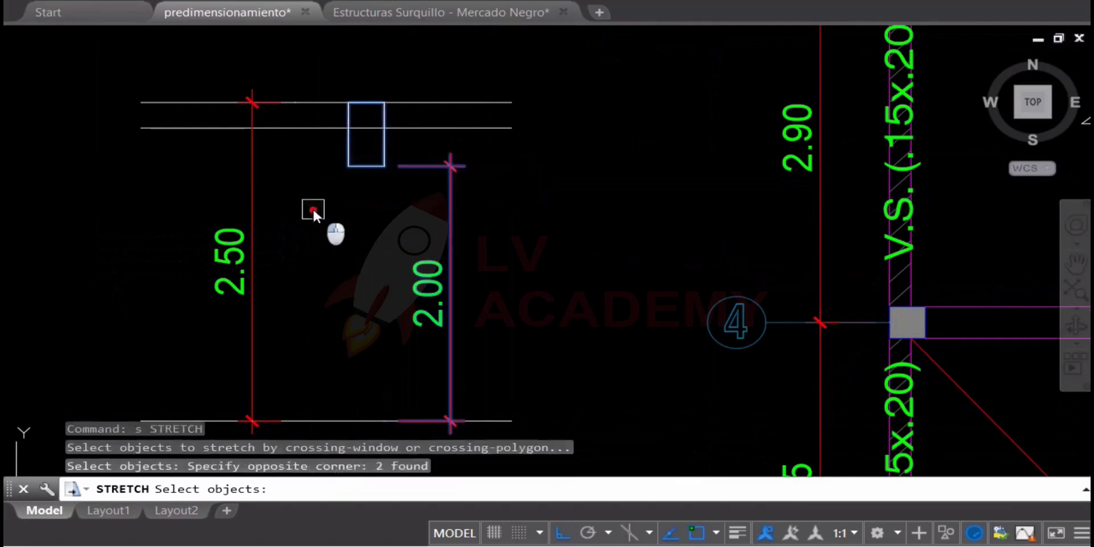
{"action": "key", "text": "space"}
{"action": "left_click", "coordinate": [574, 236]}
{"action": "type", "text": ".1"}
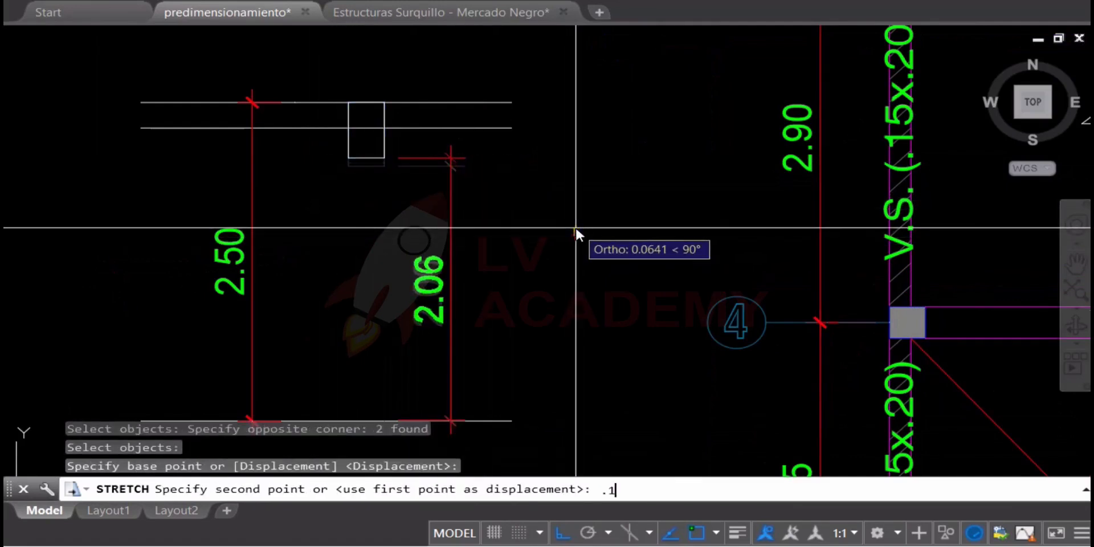
{"action": "key", "text": "Return"}
{"action": "key", "text": "Escape"}
Hatch the beam rectangle in the section sketch with diagonal lines
{"action": "type", "text": "h"}
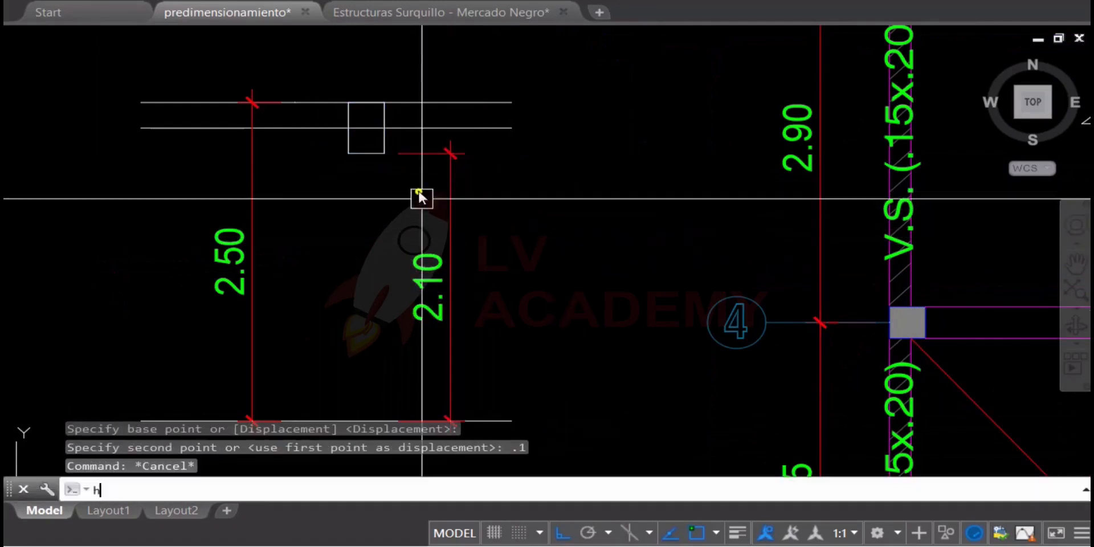
{"action": "key", "text": "Return"}
{"action": "scroll", "coordinate": [405, 140], "scroll_direction": "up", "scroll_amount": 2}
{"action": "left_click", "coordinate": [376, 109]}
{"action": "scroll", "coordinate": [468, 141], "scroll_direction": "down", "scroll_amount": 2}
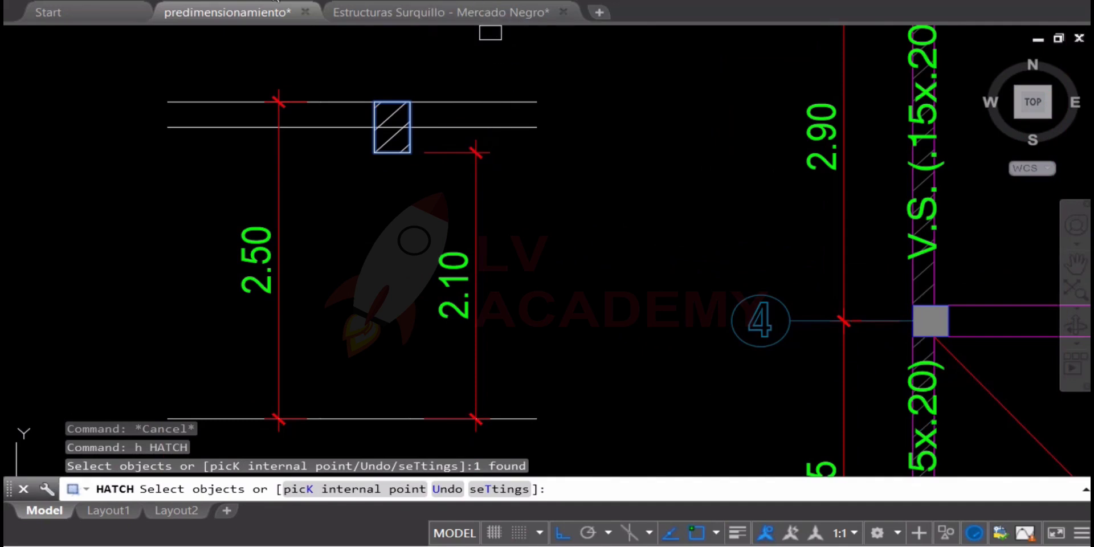
{"action": "key", "text": "Escape"}
Stretch one vertical side of the hatched beam section outward to widen the beam
{"action": "middle_click_drag", "start_coordinate": [367, 128], "coordinate": [342, 197]}
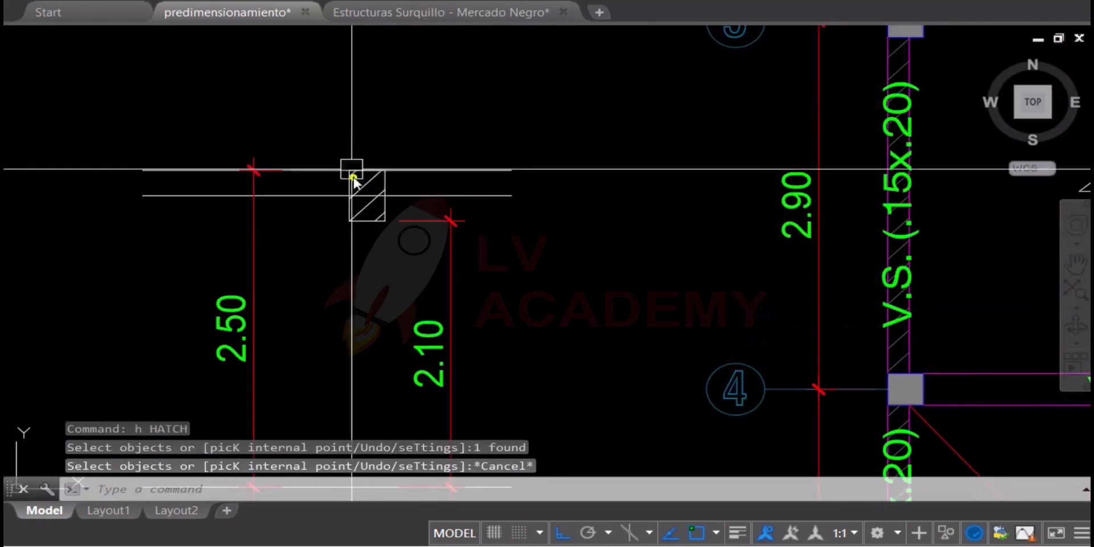
{"action": "scroll", "coordinate": [366, 196], "scroll_direction": "up", "scroll_amount": 4}
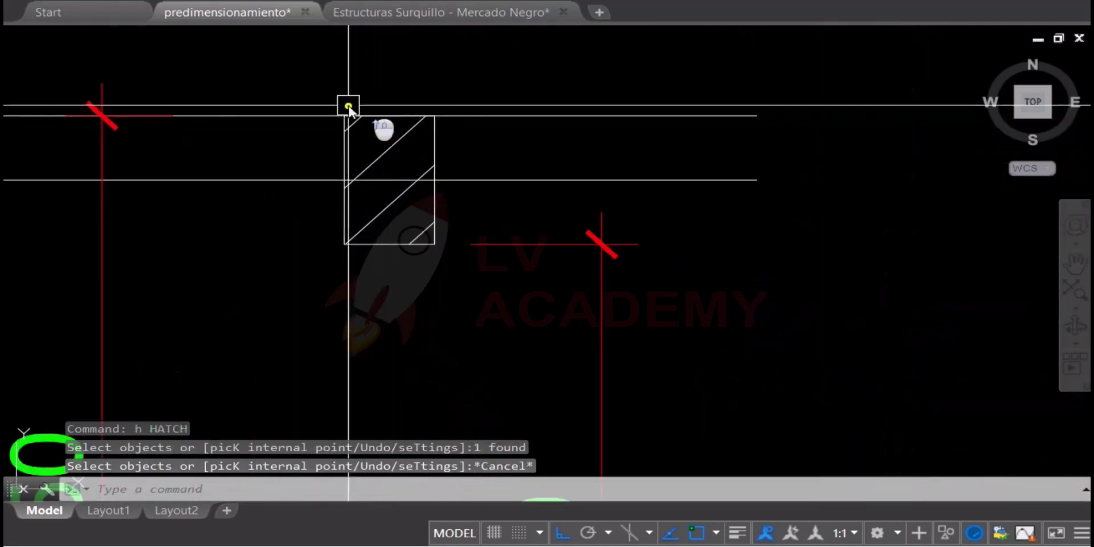
{"action": "middle_click_drag", "start_coordinate": [368, 119], "coordinate": [416, 140]}
{"action": "type", "text": "s"}
{"action": "key", "text": "Return"}
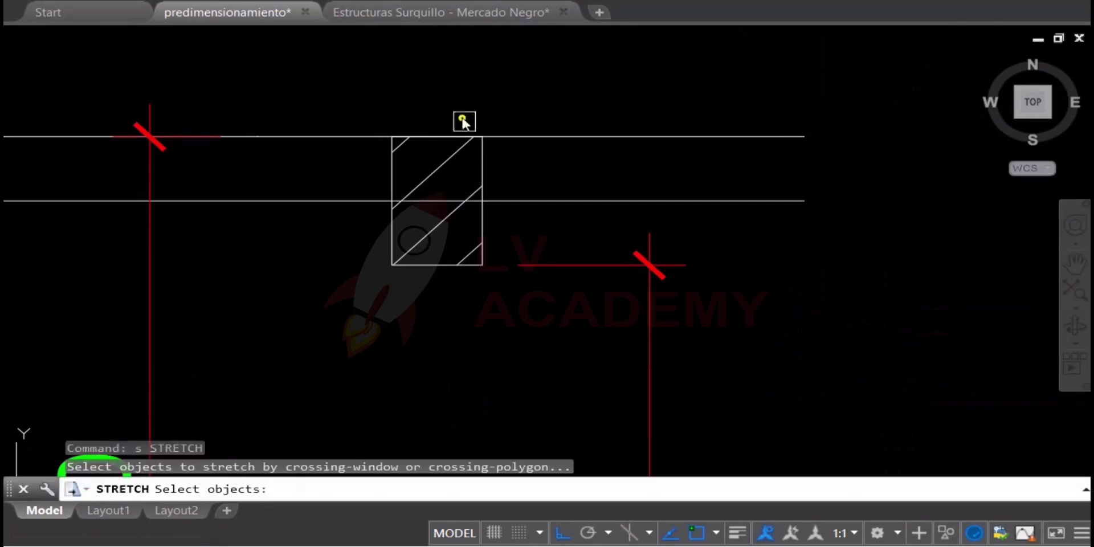
{"action": "left_click", "coordinate": [432, 87]}
{"action": "left_click", "coordinate": [377, 246]}
{"action": "key", "text": "Return"}
{"action": "left_click", "coordinate": [487, 319]}
{"action": "left_click", "coordinate": [460, 330]}
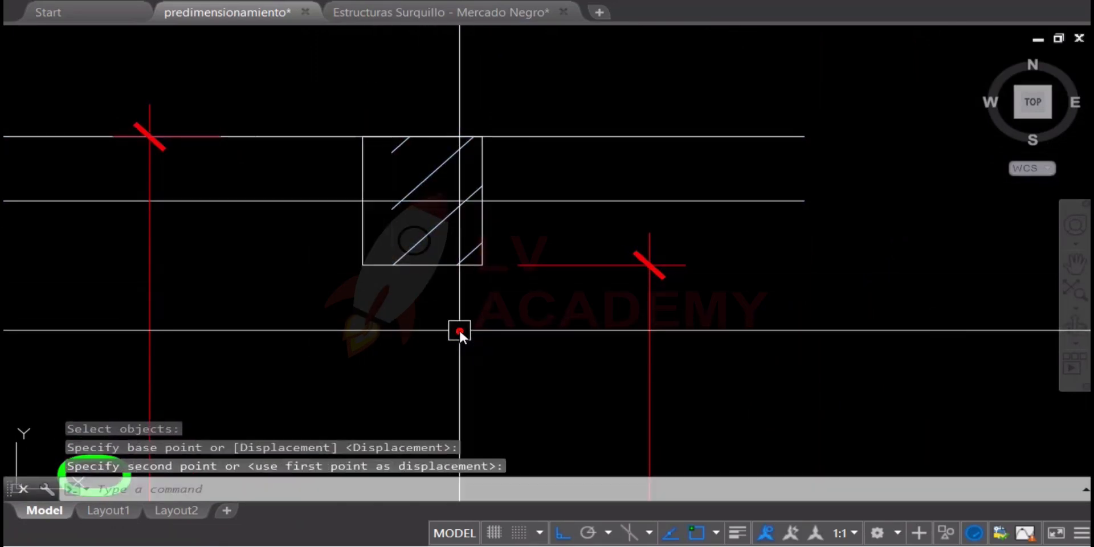
Compare the widened beam section with the V.P1. beam and its column at axis 3 in the plan
{"action": "left_click", "coordinate": [408, 241]}
{"action": "scroll", "coordinate": [311, 208], "scroll_direction": "down", "scroll_amount": 4}
{"action": "middle_click_drag", "start_coordinate": [754, 245], "coordinate": [171, 195]}
{"action": "scroll", "coordinate": [499, 226], "scroll_direction": "down", "scroll_amount": 2}
{"action": "middle_click_drag", "start_coordinate": [778, 299], "coordinate": [674, 222]}
{"action": "middle_click_drag", "start_coordinate": [688, 383], "coordinate": [688, 276]}
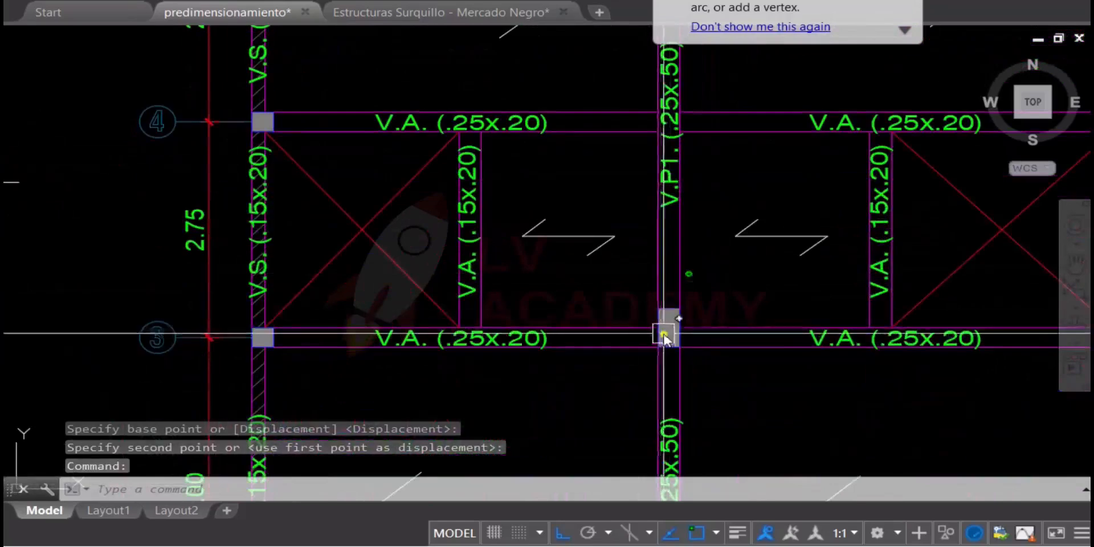
{"action": "scroll", "coordinate": [715, 349], "scroll_direction": "down", "scroll_amount": 2}
{"action": "middle_click_drag", "start_coordinate": [252, 142], "coordinate": [471, 188]}
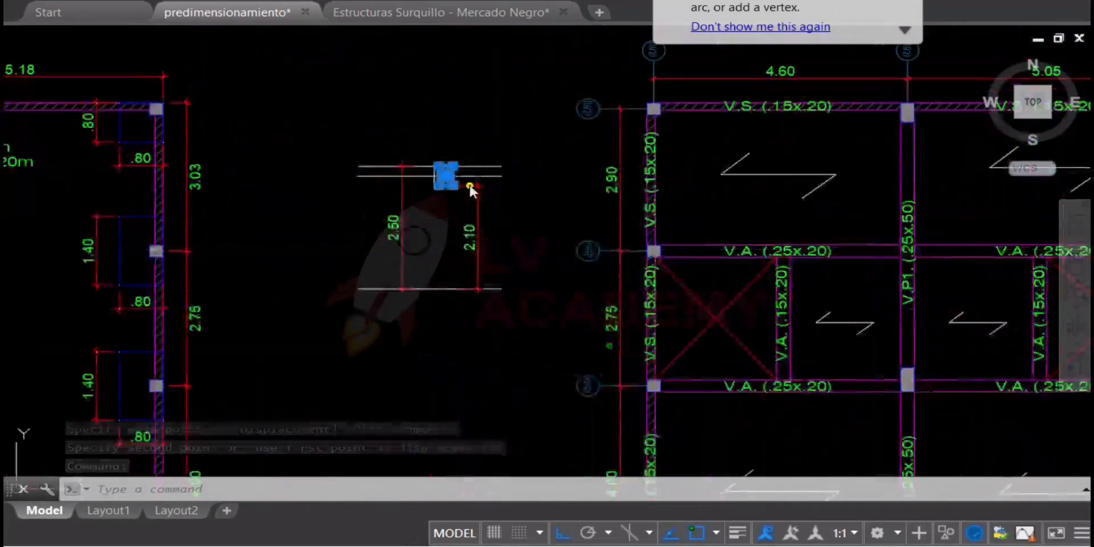
{"action": "scroll", "coordinate": [471, 187], "scroll_direction": "up", "scroll_amount": 6}
{"action": "key", "text": "Escape"}
Highlight the V.P1. (.25x.50) beam between axes 2 and 3 and inspect its span, then clear the selection
{"action": "scroll", "coordinate": [371, 196], "scroll_direction": "down", "scroll_amount": 6}
{"action": "middle_click_drag", "start_coordinate": [756, 278], "coordinate": [630, 135]}
{"action": "middle_click_drag", "start_coordinate": [717, 373], "coordinate": [698, 261]}
{"action": "scroll", "coordinate": [698, 261], "scroll_direction": "up", "scroll_amount": 4}
{"action": "left_click", "coordinate": [723, 203]}
{"action": "left_click", "coordinate": [569, 245]}
{"action": "scroll", "coordinate": [568, 245], "scroll_direction": "down", "scroll_amount": 4}
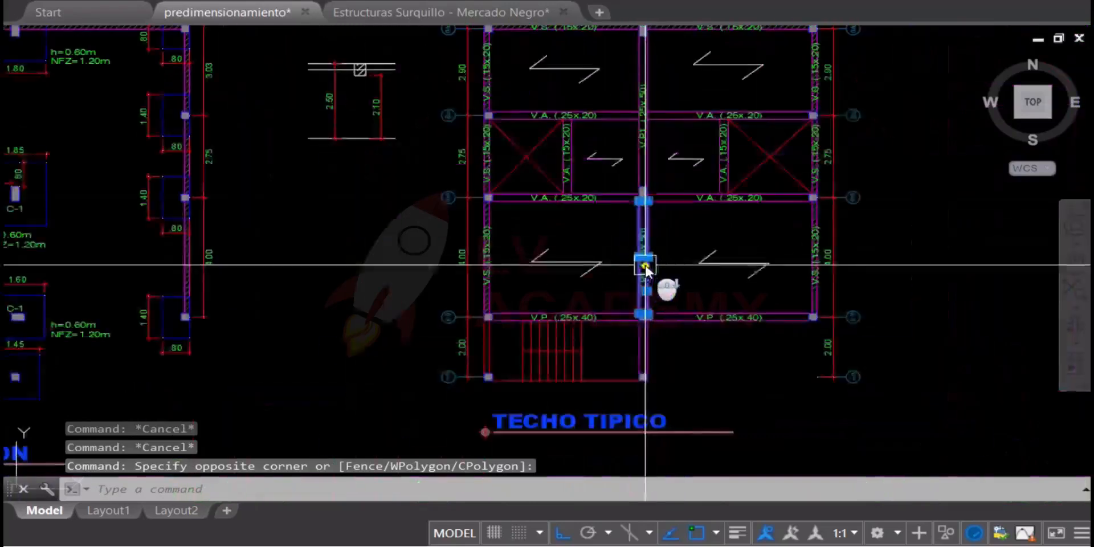
{"action": "scroll", "coordinate": [639, 259], "scroll_direction": "up", "scroll_amount": 2}
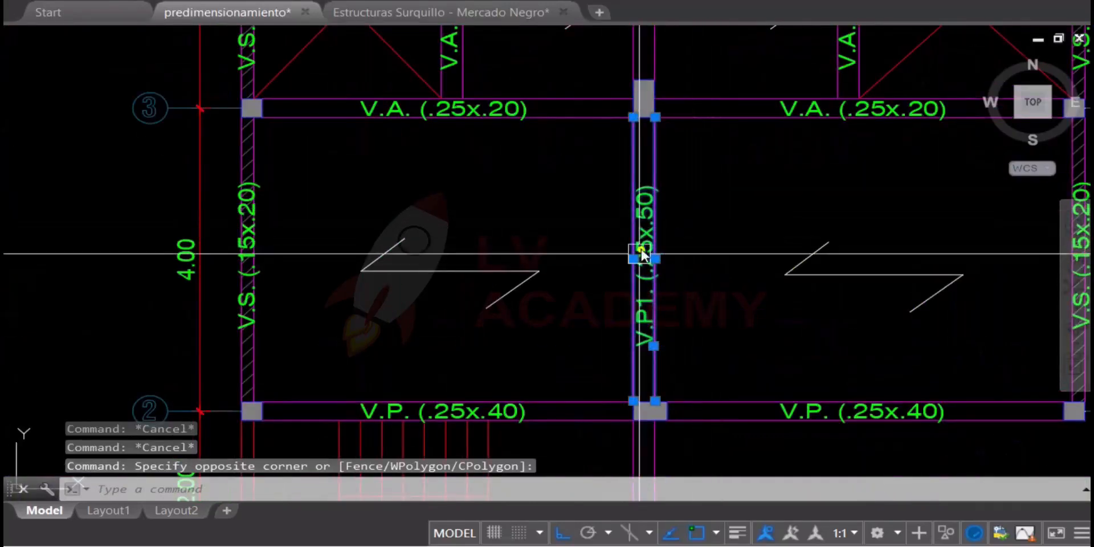
{"action": "key", "text": "Escape"}
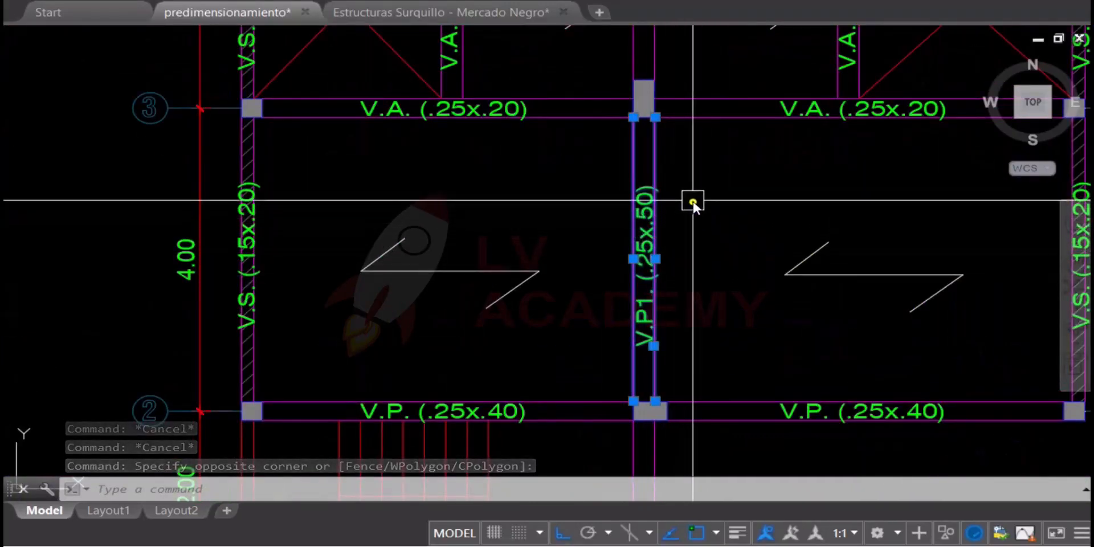
Examine the first-floor layout around the living and dining area, and compare it with the typical roof plan's beams
{"action": "scroll", "coordinate": [666, 216], "scroll_direction": "down", "scroll_amount": 3}
{"action": "scroll", "coordinate": [666, 217], "scroll_direction": "down", "scroll_amount": 3}
{"action": "middle_click_drag", "start_coordinate": [312, 251], "coordinate": [544, 274]}
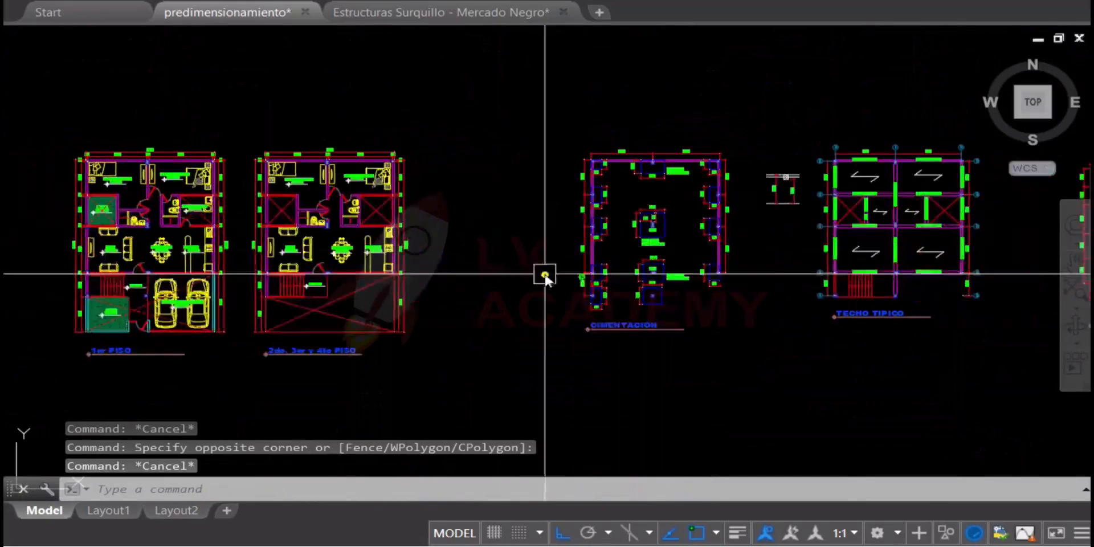
{"action": "scroll", "coordinate": [98, 256], "scroll_direction": "up", "scroll_amount": 5}
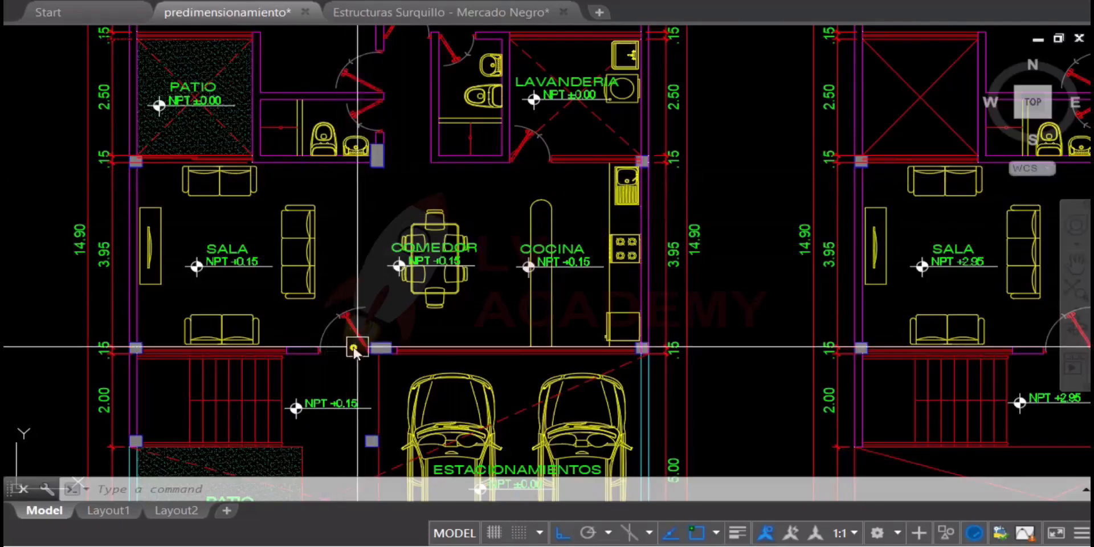
{"action": "scroll", "coordinate": [348, 261], "scroll_direction": "down", "scroll_amount": 8}
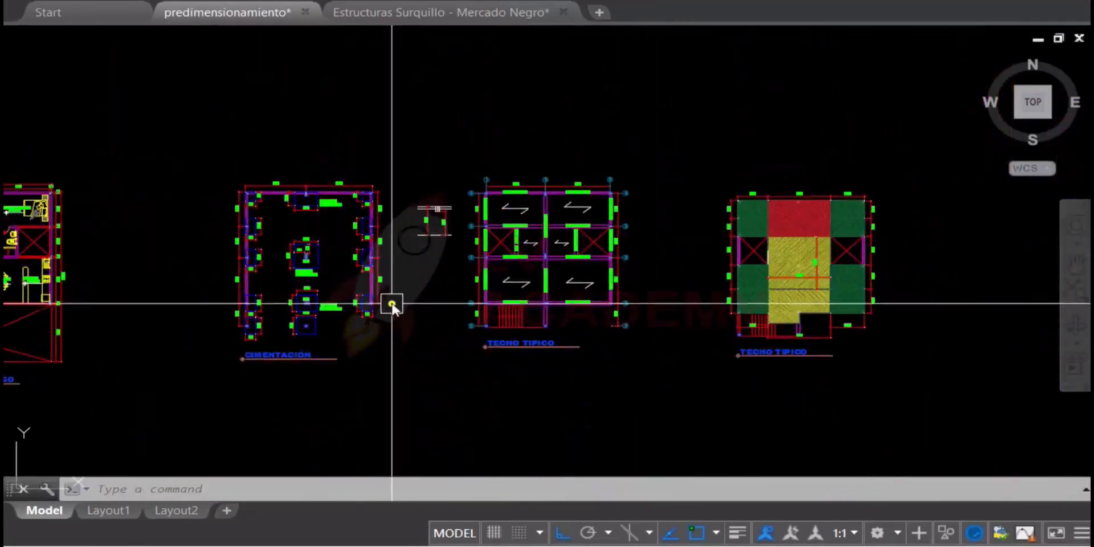
{"action": "scroll", "coordinate": [548, 290], "scroll_direction": "up", "scroll_amount": 5}
{"action": "scroll", "coordinate": [569, 252], "scroll_direction": "up", "scroll_amount": 2}
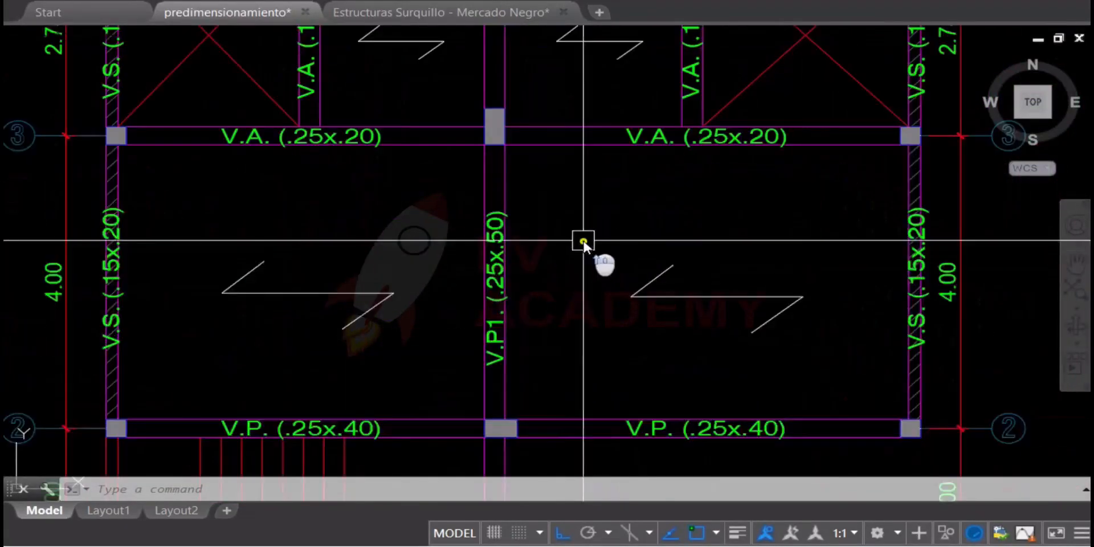
{"action": "scroll", "coordinate": [583, 243], "scroll_direction": "down", "scroll_amount": 2}
{"action": "middle_click_drag", "start_coordinate": [462, 281], "coordinate": [864, 258]}
{"action": "middle_click_drag", "start_coordinate": [626, 256], "coordinate": [321, 285]}
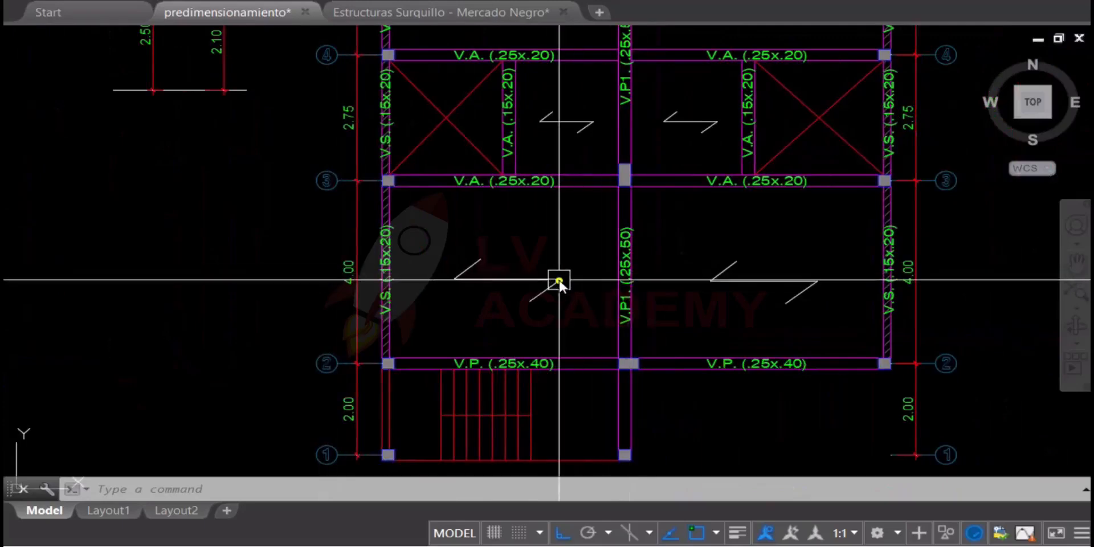
{"action": "middle_click_drag", "start_coordinate": [443, 278], "coordinate": [588, 286]}
{"action": "middle_click_drag", "start_coordinate": [416, 264], "coordinate": [447, 338]}
Copy the V.A. (.25x.20) label from the axis 3 beam to the empty area below the section sketch, with ortho off
{"action": "scroll", "coordinate": [692, 249], "scroll_direction": "up", "scroll_amount": 2}
{"action": "scroll", "coordinate": [693, 249], "scroll_direction": "up", "scroll_amount": 2}
{"action": "left_click", "coordinate": [658, 293]}
{"action": "type", "text": "co"}
{"action": "key", "text": "space"}
{"action": "left_click", "coordinate": [746, 331]}
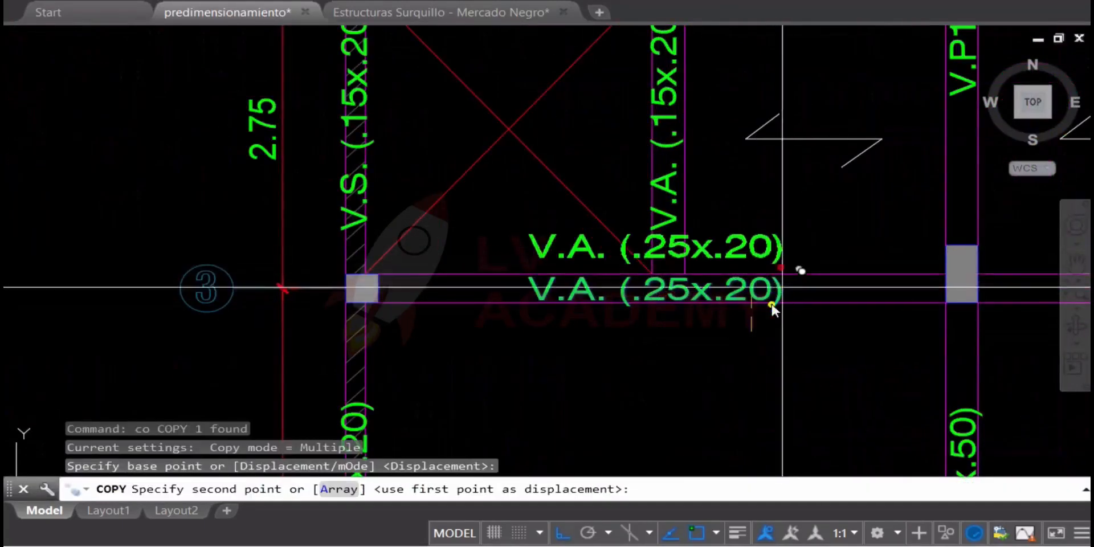
{"action": "scroll", "coordinate": [747, 325], "scroll_direction": "down", "scroll_amount": 4}
{"action": "middle_click_drag", "start_coordinate": [698, 352], "coordinate": [922, 298]}
{"action": "key", "text": "F8"}
{"action": "left_click", "coordinate": [655, 293]}
{"action": "key", "text": "Escape"}
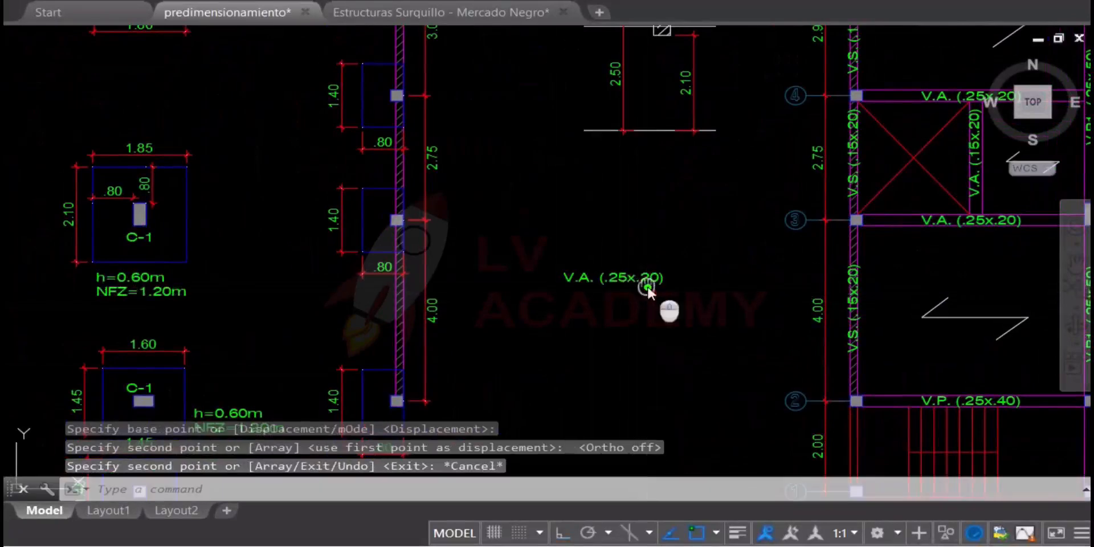
Replace the copied label's text with the inertia formula I = b*h*h*h/12
{"action": "scroll", "coordinate": [652, 305], "scroll_direction": "up", "scroll_amount": 3}
{"action": "key", "text": "Escape"}
{"action": "double_click", "coordinate": [469, 227]}
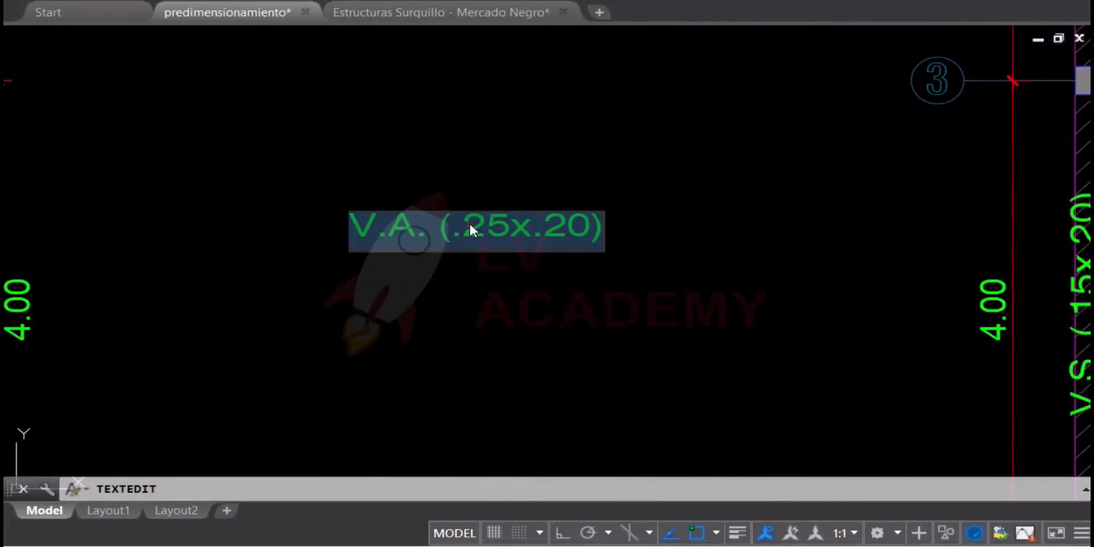
{"action": "key", "text": "Delete"}
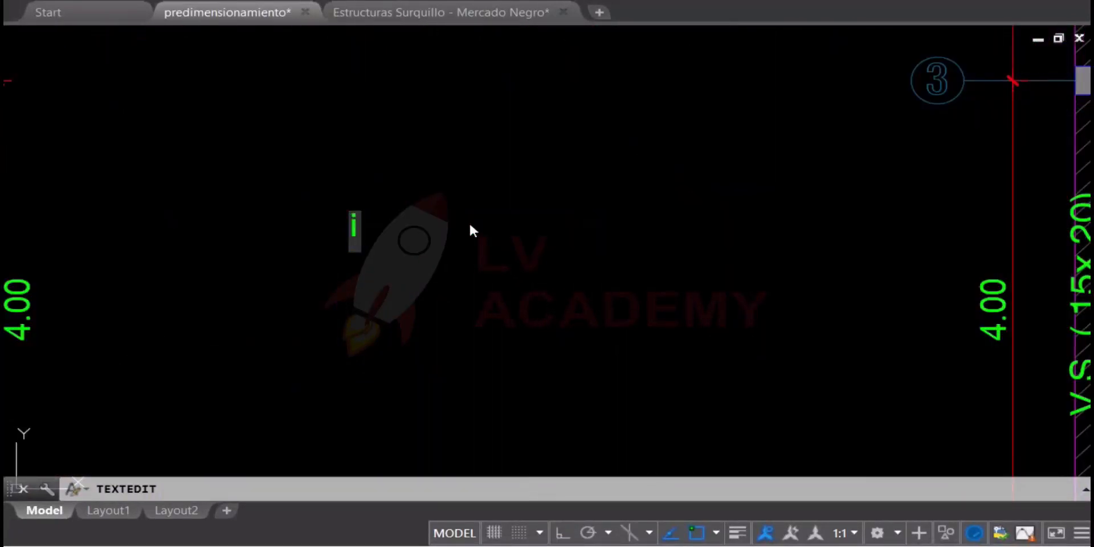
{"action": "type", "text": "I ="}
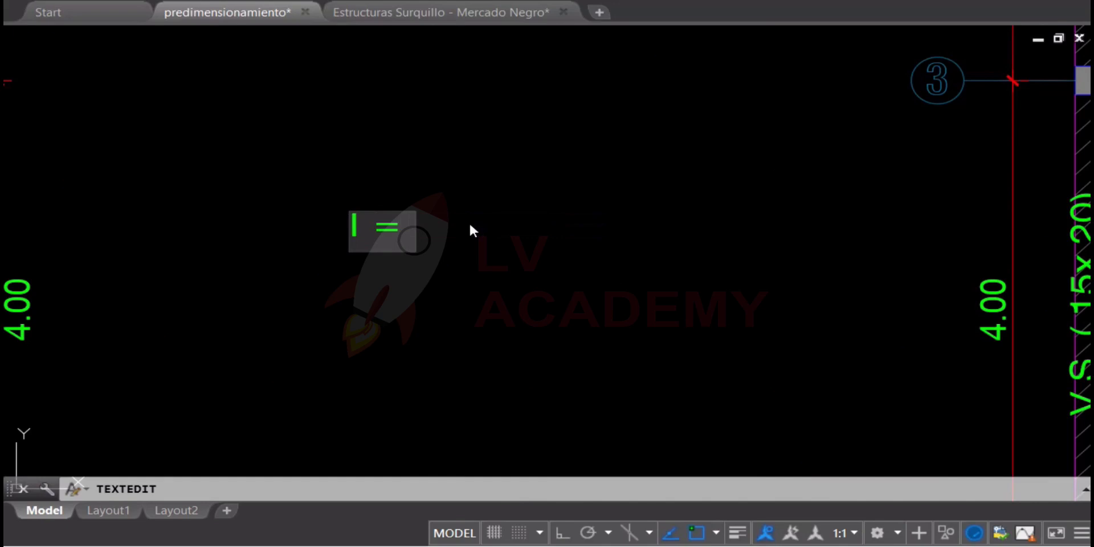
{"action": "type", "text": " b*h*h*h"}
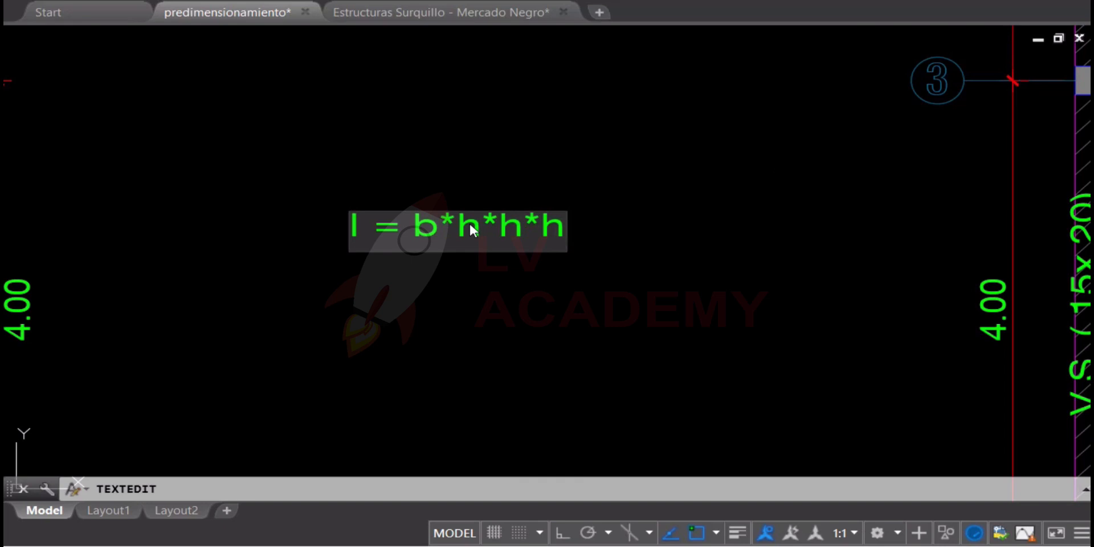
{"action": "left_click", "coordinate": [672, 424]}
{"action": "middle_click_drag", "start_coordinate": [598, 259], "coordinate": [439, 277]}
{"action": "scroll", "coordinate": [502, 251], "scroll_direction": "down", "scroll_amount": 3}
{"action": "middle_click_drag", "start_coordinate": [841, 260], "coordinate": [306, 264]}
{"action": "key", "text": "Escape"}
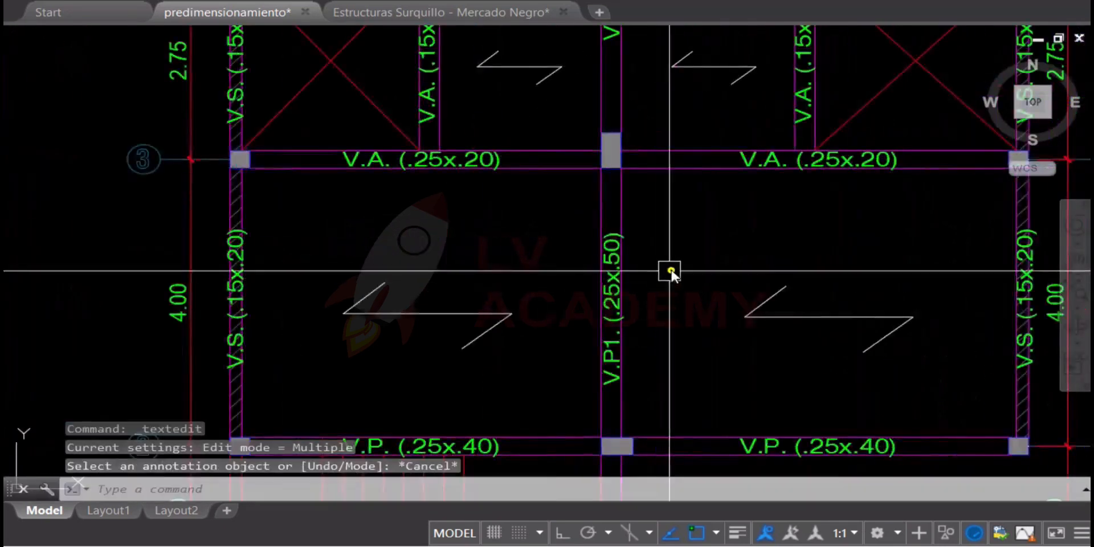
{"action": "scroll", "coordinate": [670, 269], "scroll_direction": "up", "scroll_amount": 2}
{"action": "scroll", "coordinate": [635, 248], "scroll_direction": "down", "scroll_amount": 2}
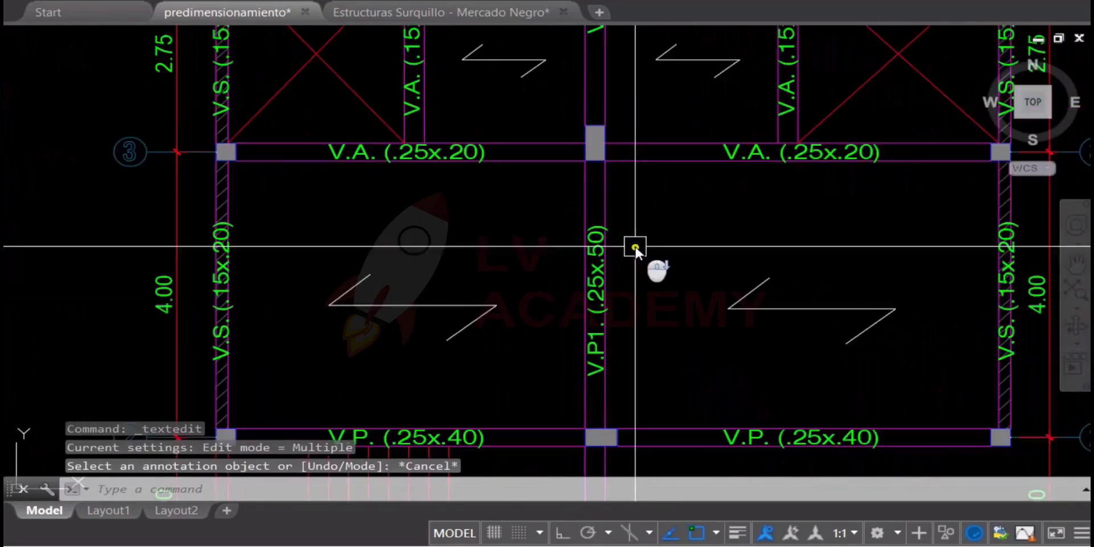
{"action": "middle_click_drag", "start_coordinate": [638, 290], "coordinate": [638, 291]}
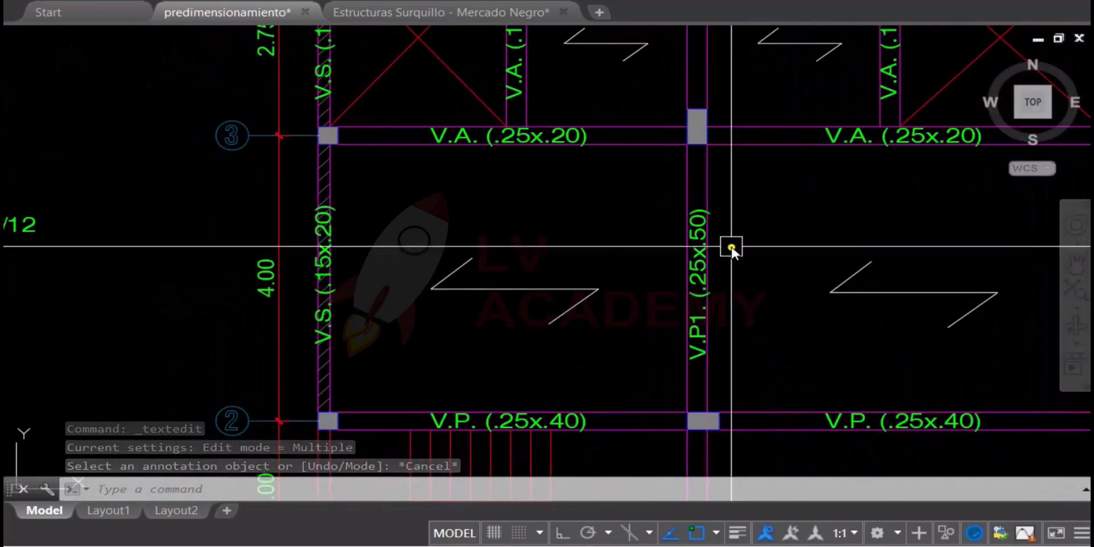
Copy the inertia formula I = b*h*h*h/12 directly below the original text
{"action": "mouse_move", "coordinate": [644, 279]}
{"action": "middle_mouse_down"}
{"action": "mouse_move", "coordinate": [849, 252]}
{"action": "mouse_move", "coordinate": [792, 228]}
{"action": "middle_mouse_up"}
{"action": "scroll", "coordinate": [832, 207], "scroll_direction": "up", "scroll_amount": 4}
{"action": "scroll", "coordinate": [826, 205], "scroll_direction": "down", "scroll_amount": 6}
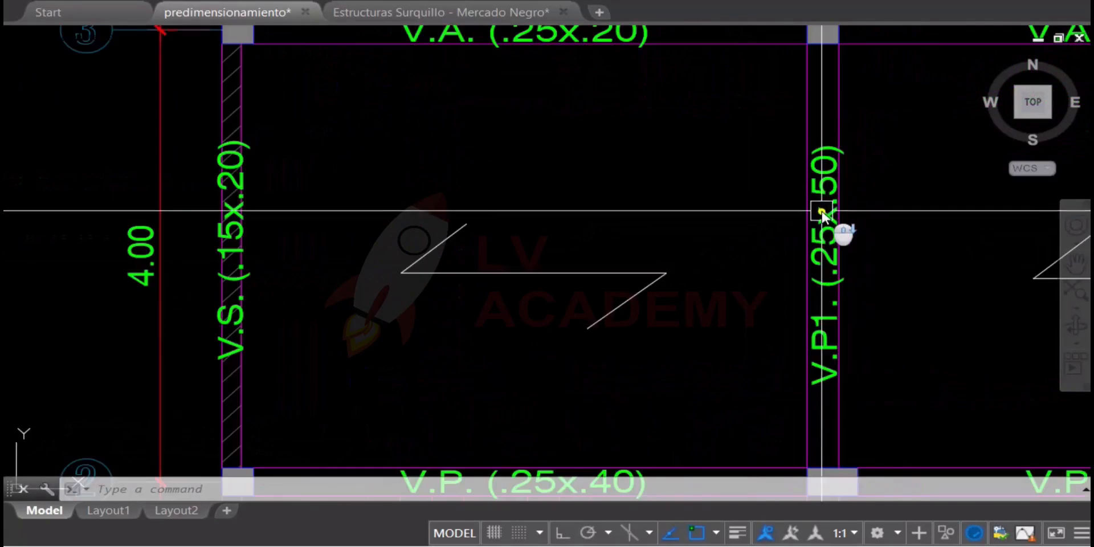
{"action": "scroll", "coordinate": [496, 160], "scroll_direction": "up", "scroll_amount": 4}
{"action": "type", "text": "co"}
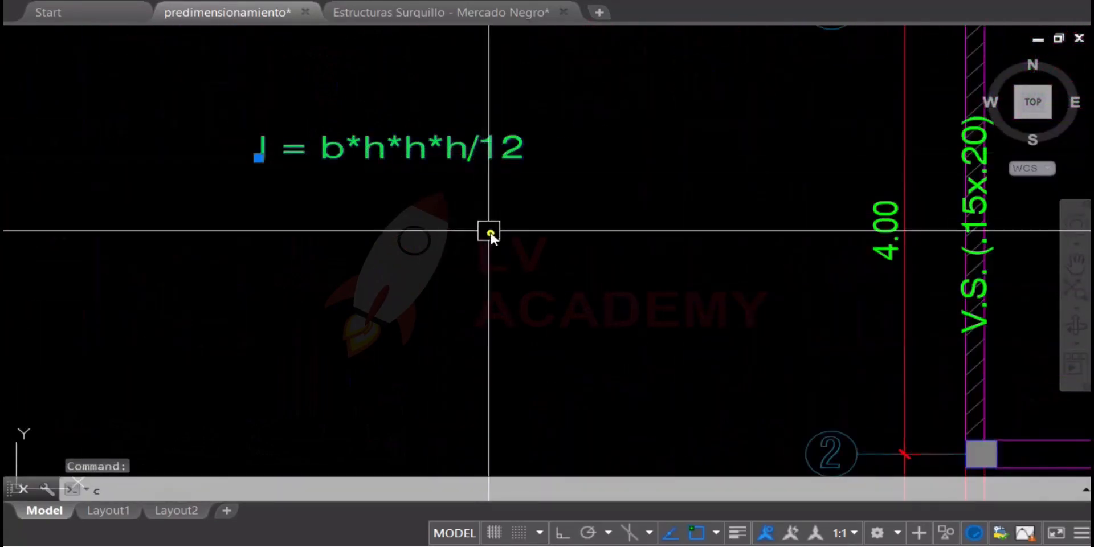
{"action": "key", "text": "space"}
{"action": "left_click", "coordinate": [582, 221]}
{"action": "left_click", "coordinate": [580, 282]}
{"action": "key", "text": "Escape"}
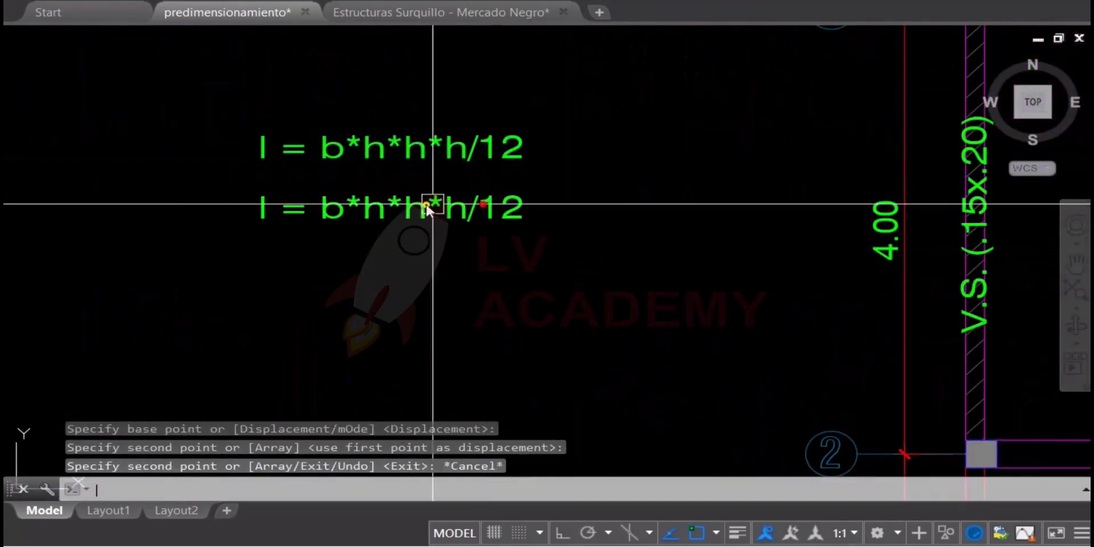
Substitute the V.P1. beam's width and depth in the copied formula so it reads I = 25*50*50*50/12=
{"action": "scroll", "coordinate": [426, 207], "scroll_direction": "up", "scroll_amount": 3}
{"action": "double_click", "coordinate": [262, 225]}
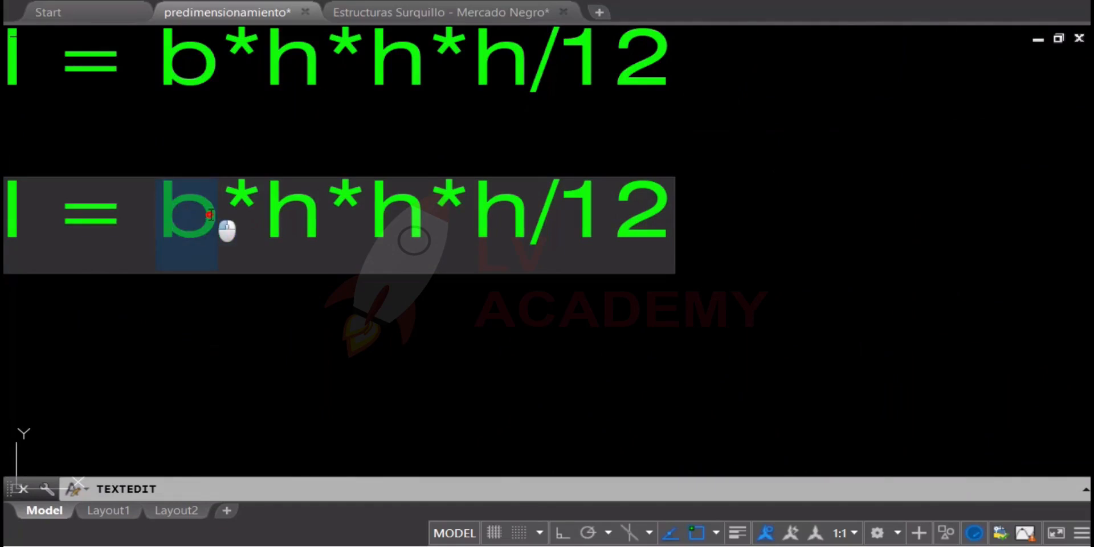
{"action": "type", "text": "25*"}
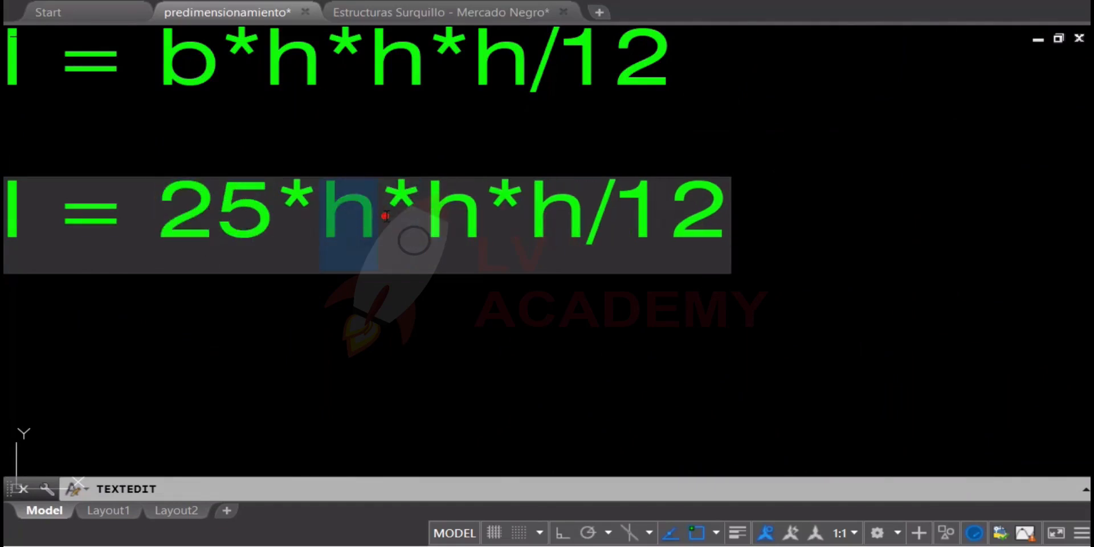
{"action": "type", "text": "50*50*"}
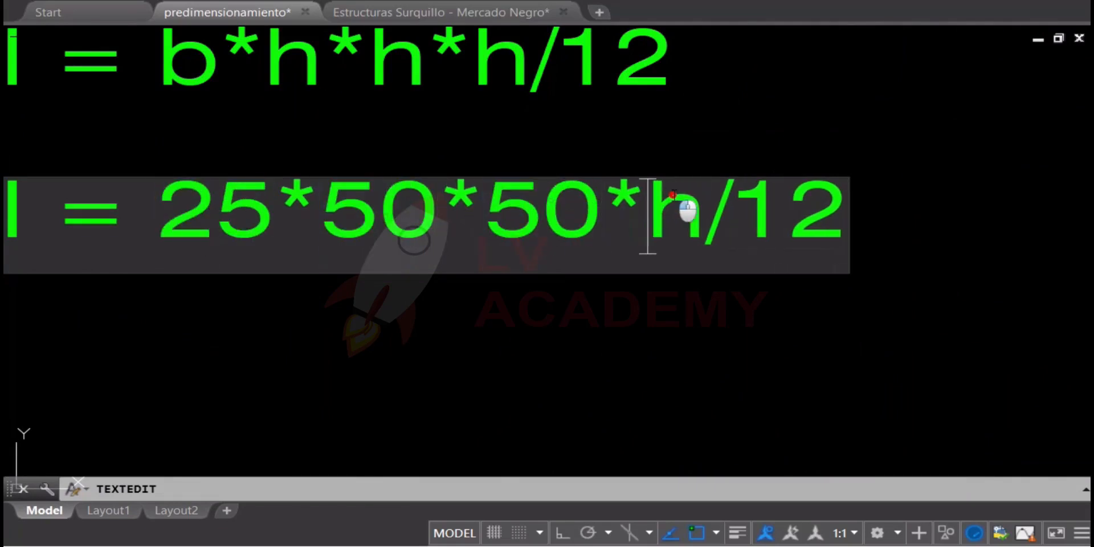
{"action": "type", "text": "50"}
{"action": "left_click", "coordinate": [686, 142]}
{"action": "scroll", "coordinate": [686, 143], "scroll_direction": "down", "scroll_amount": 4}
{"action": "scroll", "coordinate": [764, 164], "scroll_direction": "up", "scroll_amount": 2}
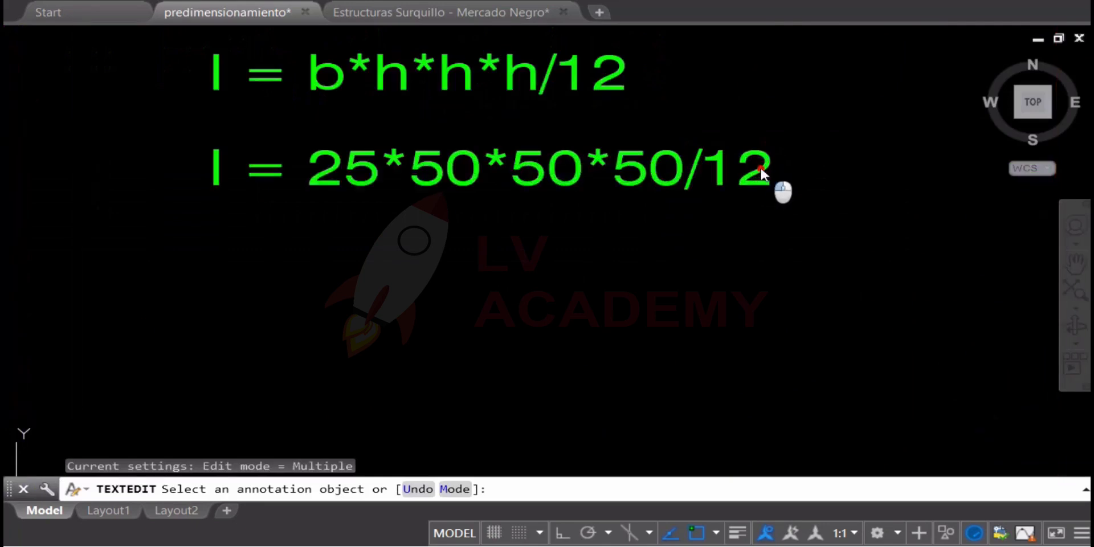
{"action": "left_click", "coordinate": [765, 163]}
{"action": "left_click", "coordinate": [765, 164]}
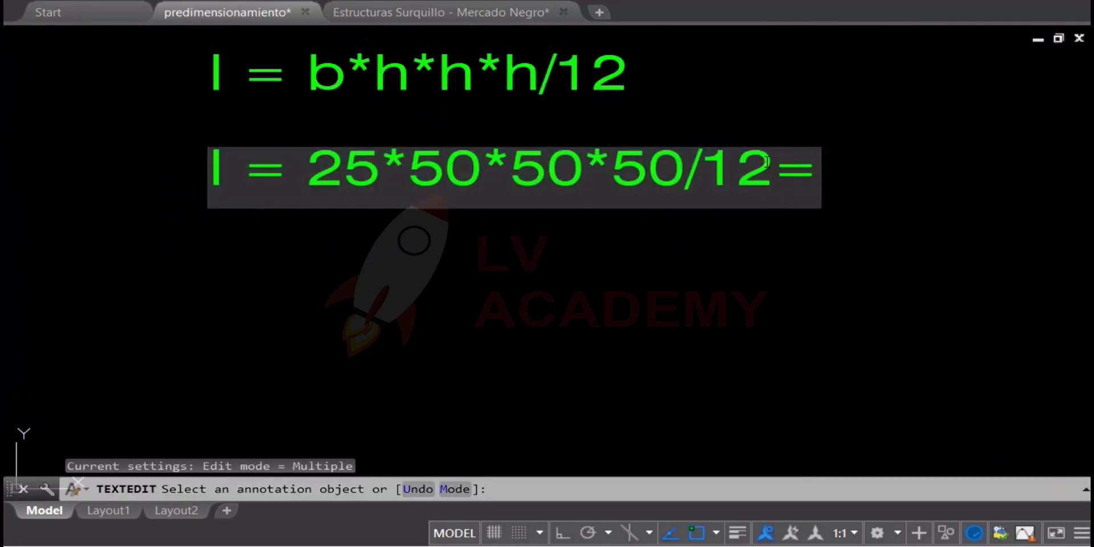
{"action": "left_click", "coordinate": [650, 269]}
{"action": "scroll", "coordinate": [650, 268], "scroll_direction": "down", "scroll_amount": 4}
{"action": "middle_click_drag", "start_coordinate": [697, 273], "coordinate": [575, 234]}
{"action": "middle_click_drag", "start_coordinate": [821, 251], "coordinate": [465, 225]}
{"action": "key", "text": "Escape"}
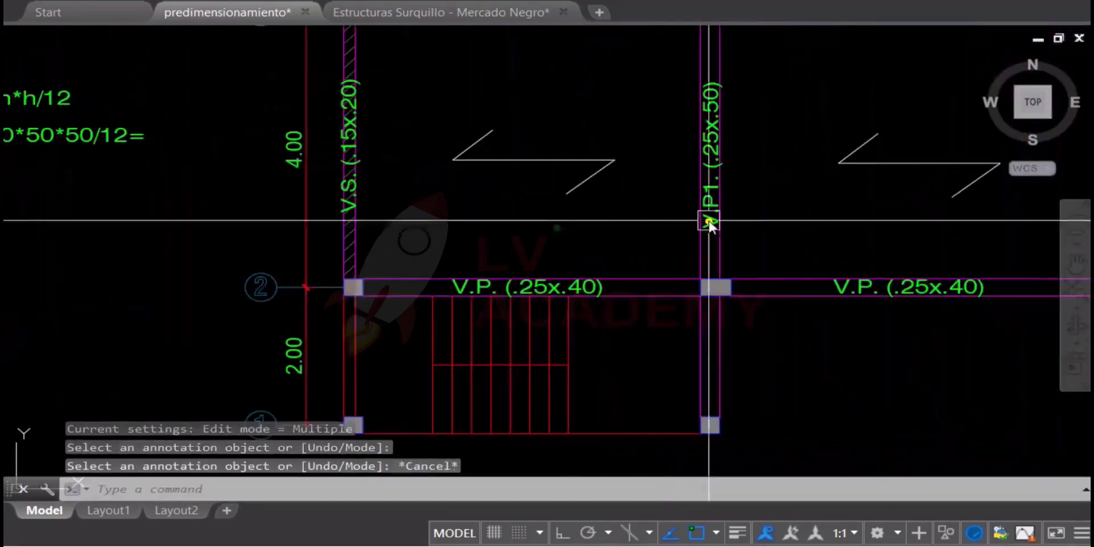
Extend the second formula with the 20 cm deep beam's inertia term, b*20*20*20/12
{"action": "scroll", "coordinate": [708, 222], "scroll_direction": "down", "scroll_amount": 2}
{"action": "middle_click_drag", "start_coordinate": [715, 238], "coordinate": [736, 264]}
{"action": "scroll", "coordinate": [371, 208], "scroll_direction": "up", "scroll_amount": 4}
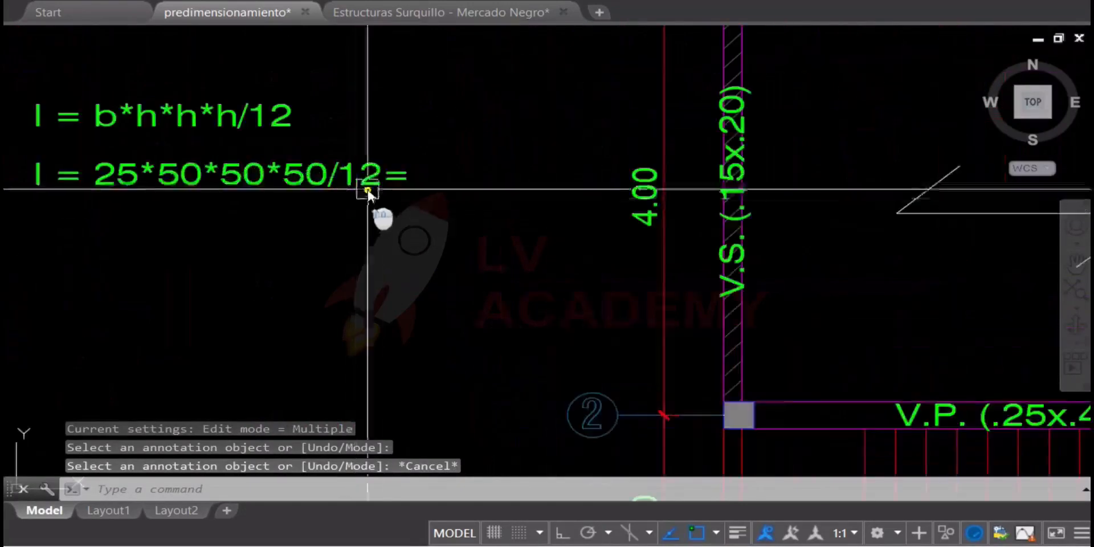
{"action": "double_click", "coordinate": [399, 174]}
{"action": "scroll", "coordinate": [403, 176], "scroll_direction": "up", "scroll_amount": 1}
{"action": "left_click", "coordinate": [406, 175]}
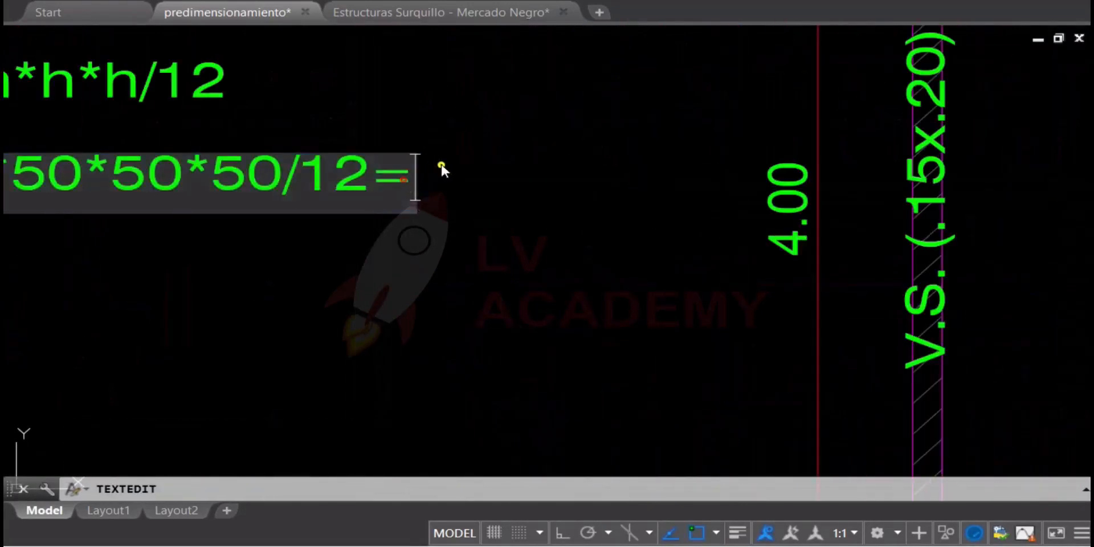
{"action": "scroll", "coordinate": [445, 168], "scroll_direction": "down", "scroll_amount": 1}
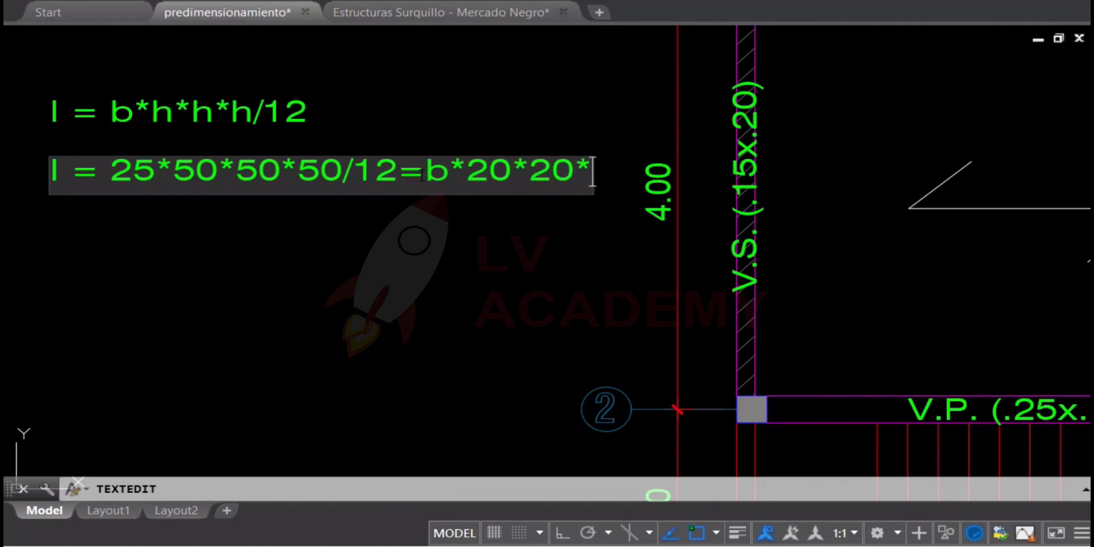
{"action": "key", "text": "Return"}
{"action": "middle_click_drag", "start_coordinate": [221, 290], "coordinate": [364, 319]}
{"action": "key", "text": "Escape"}
Move the extended formula to the left so it sits centred beneath the general inertia formula
{"action": "left_click", "coordinate": [422, 204]}
{"action": "type", "text": "m"}
{"action": "key", "text": "space"}
{"action": "left_click", "coordinate": [530, 249]}
{"action": "left_click", "coordinate": [433, 253]}
{"action": "key", "text": "Escape"}
{"action": "middle_click_drag", "start_coordinate": [547, 225], "coordinate": [606, 229]}
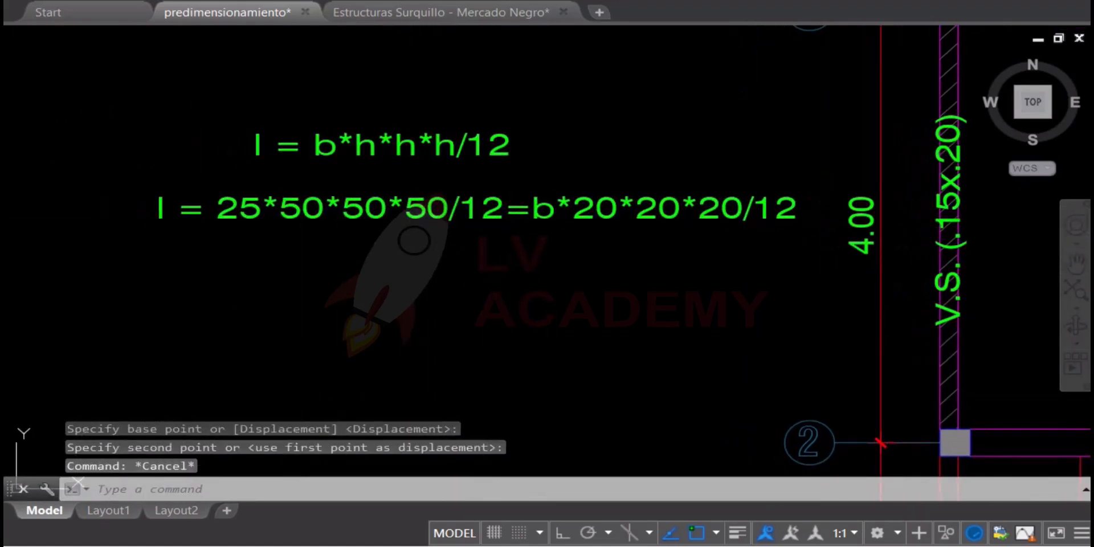
Switch to Calculator and compute 25 × 50 × 50 × 50, divided by 20 three times, then return to the drawing
{"action": "key", "text": "super"}
{"action": "left_click", "coordinate": [57, 171]}
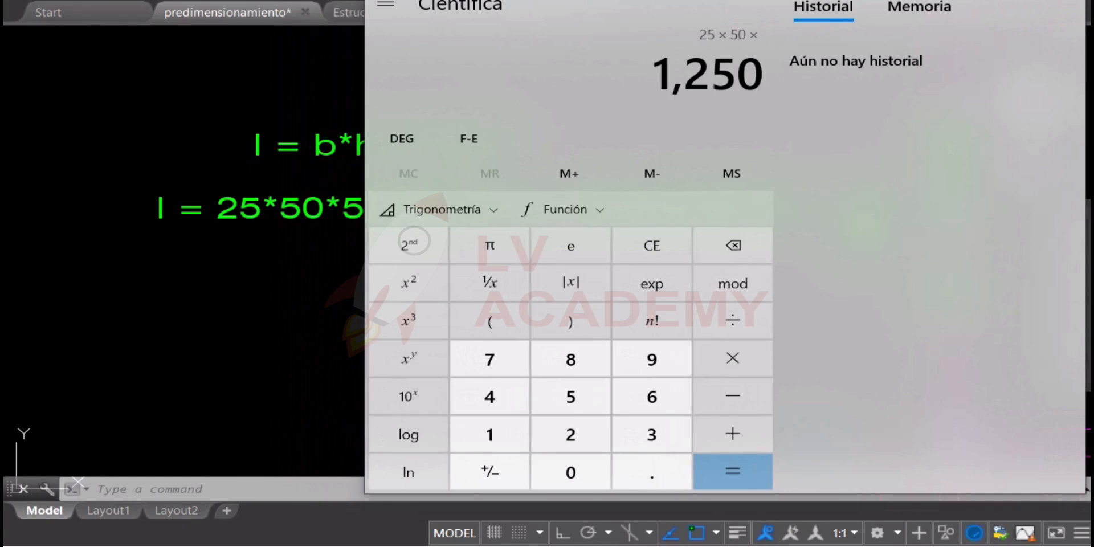
{"action": "type", "text": "50 × 50 ="}
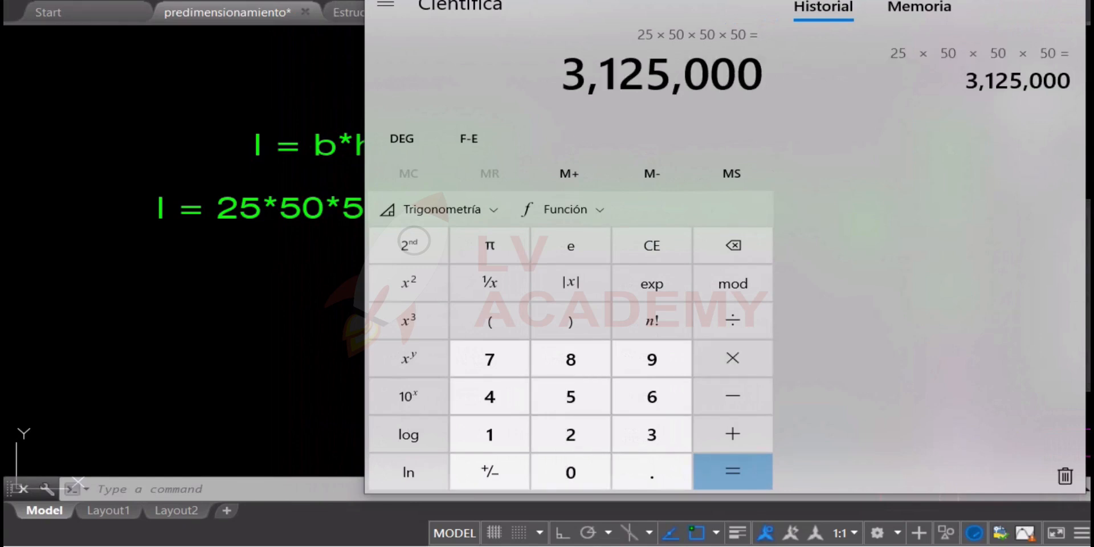
{"action": "type", "text": "2020"}
{"action": "key", "text": "Return"}
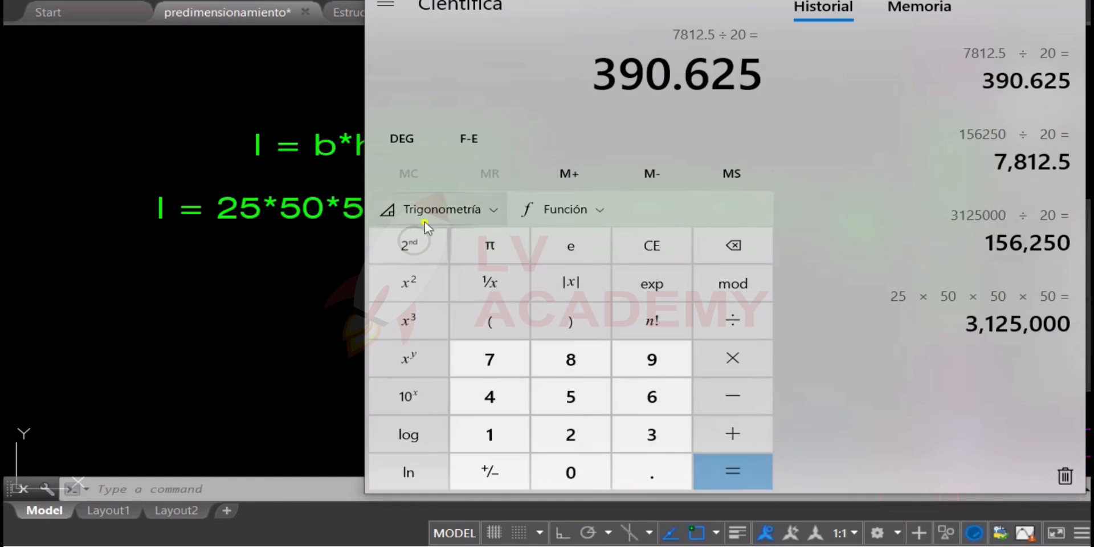
{"action": "left_click", "coordinate": [265, 244]}
Highlight the edge of the V.P1. (.25x.50) beam between axes 2 and 3 and examine its span
{"action": "middle_click_drag", "start_coordinate": [977, 200], "coordinate": [522, 193]}
{"action": "scroll", "coordinate": [522, 193], "scroll_direction": "down", "scroll_amount": 2}
{"action": "middle_click_drag", "start_coordinate": [815, 219], "coordinate": [593, 229]}
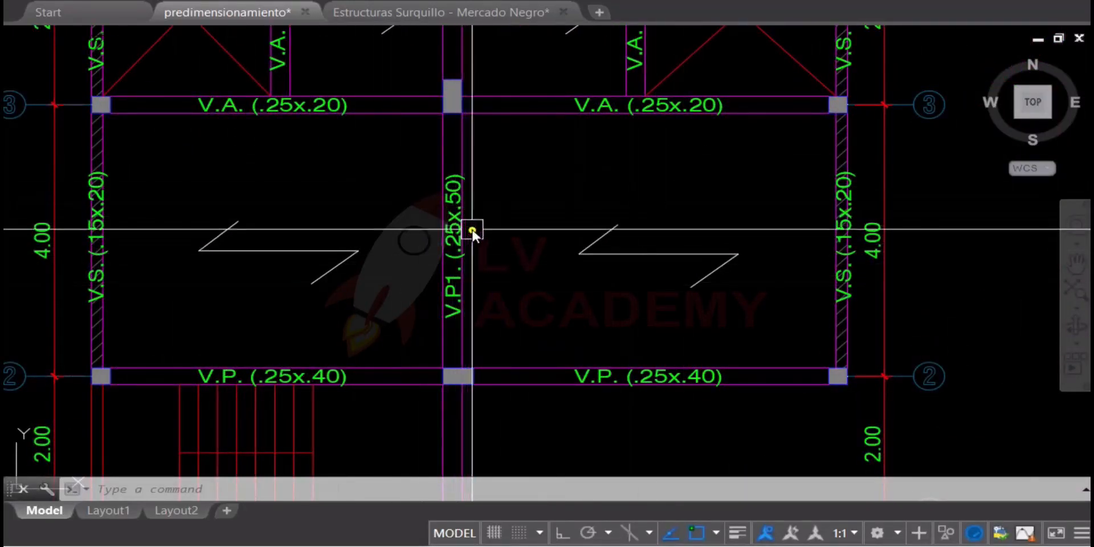
{"action": "middle_click_drag", "start_coordinate": [474, 233], "coordinate": [568, 238]}
{"action": "scroll", "coordinate": [578, 180], "scroll_direction": "up", "scroll_amount": 2}
{"action": "key", "text": "Escape"}
{"action": "key", "text": "Escape"}
{"action": "left_click", "coordinate": [551, 126]}
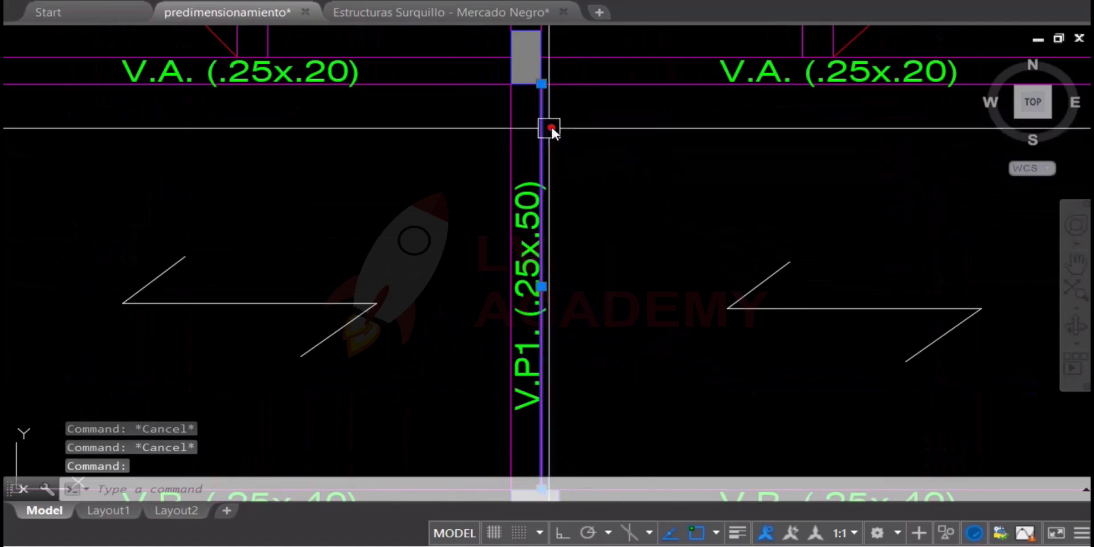
{"action": "scroll", "coordinate": [554, 160], "scroll_direction": "down", "scroll_amount": 2}
{"action": "middle_click_drag", "start_coordinate": [578, 171], "coordinate": [781, 181]}
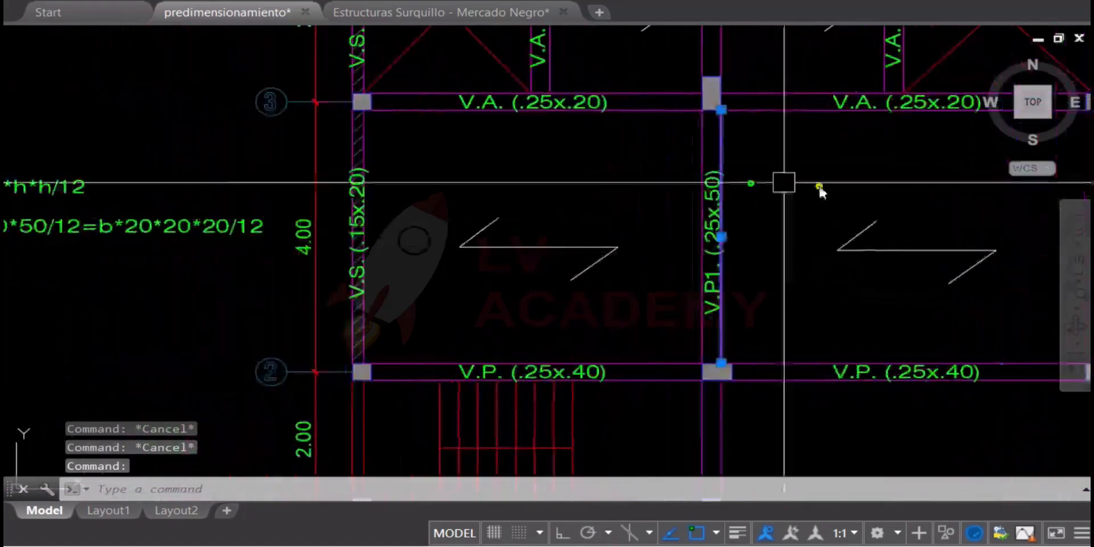
{"action": "scroll", "coordinate": [821, 146], "scroll_direction": "up", "scroll_amount": 2}
{"action": "scroll", "coordinate": [652, 117], "scroll_direction": "down", "scroll_amount": 2}
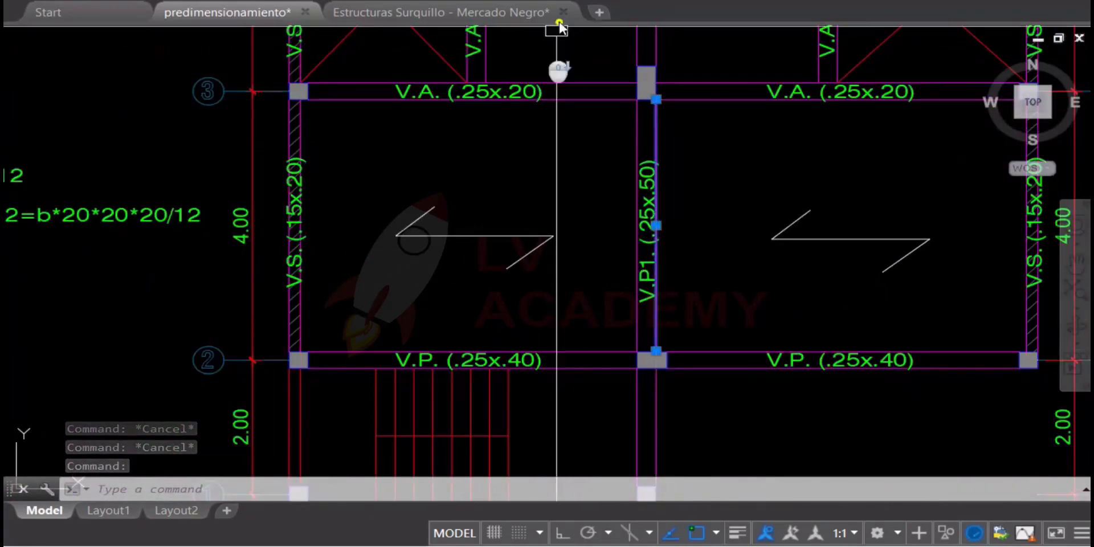
Add a linear dimension for the clear span between the axis 3 and axis 2 beams beside V.P1
{"action": "type", "text": "dli"}
{"action": "key", "text": "Return"}
{"action": "left_click", "coordinate": [711, 108]}
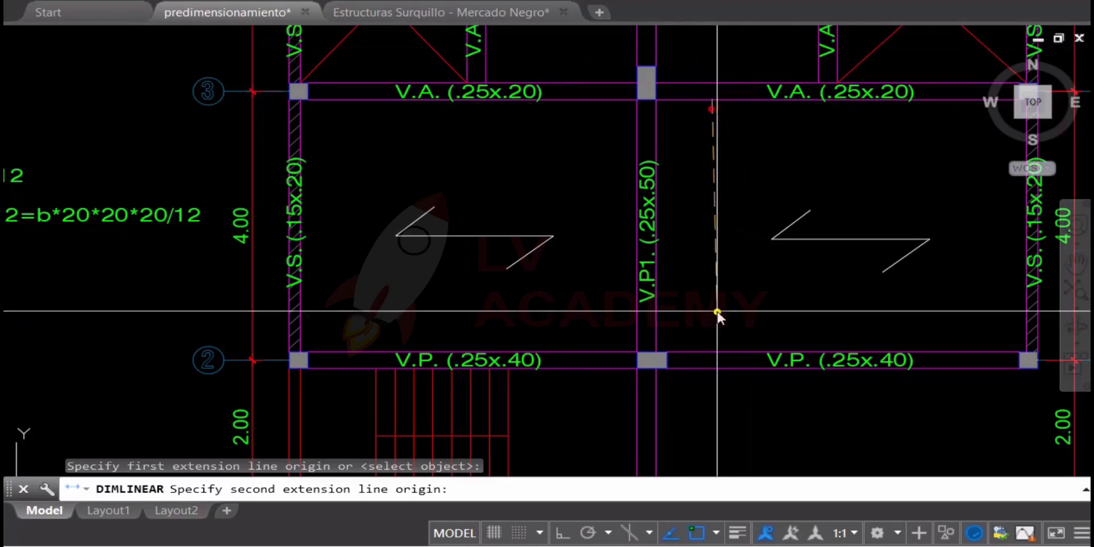
{"action": "left_click", "coordinate": [713, 355]}
{"action": "left_click", "coordinate": [736, 290]}
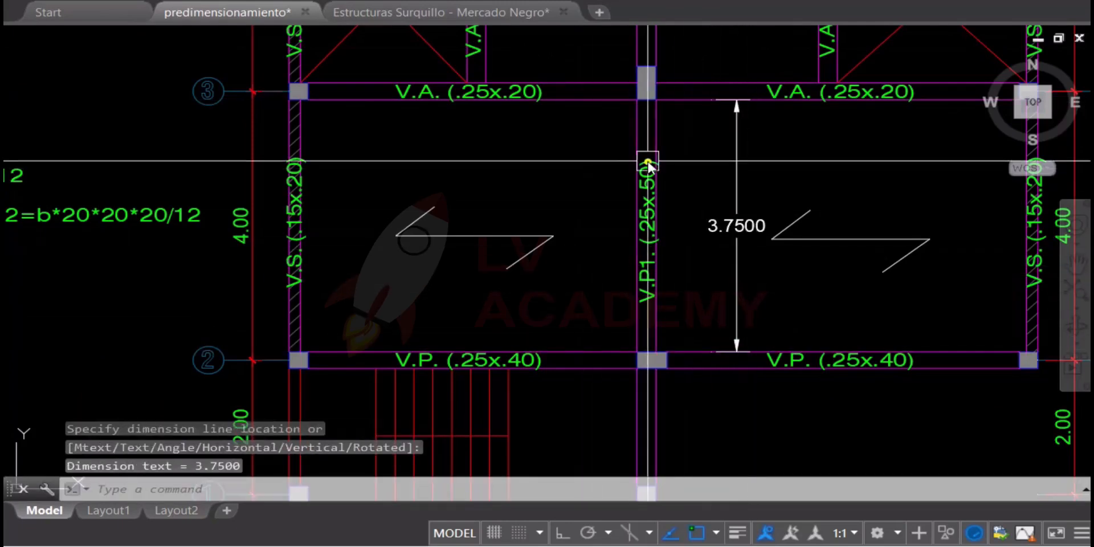
Compute the required beam depth in Calculator as 3.75 ÷ 12, then return to the drawing
{"action": "key", "text": "alt+Tab"}
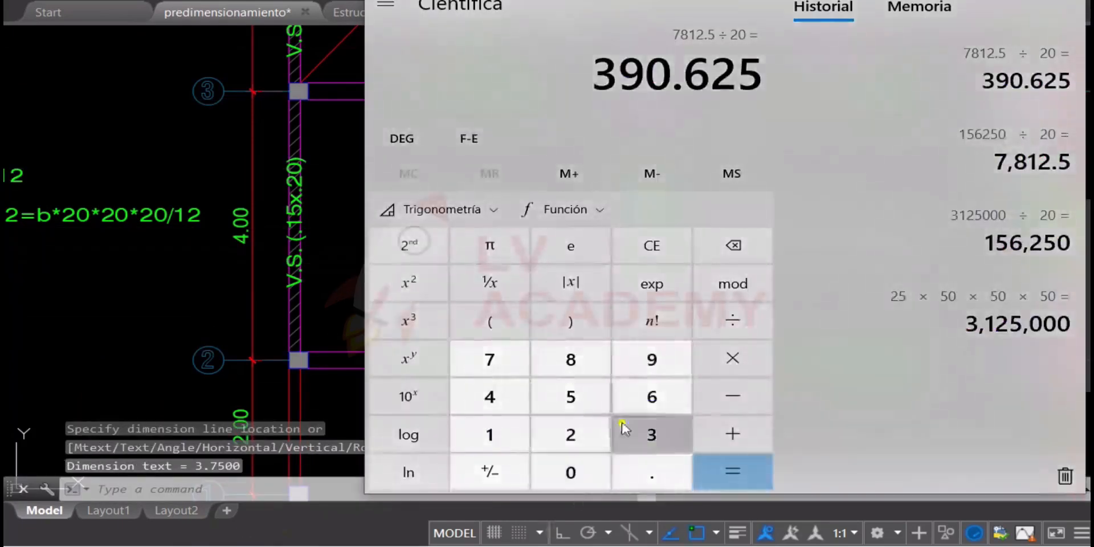
{"action": "type", "text": "3.75/12"}
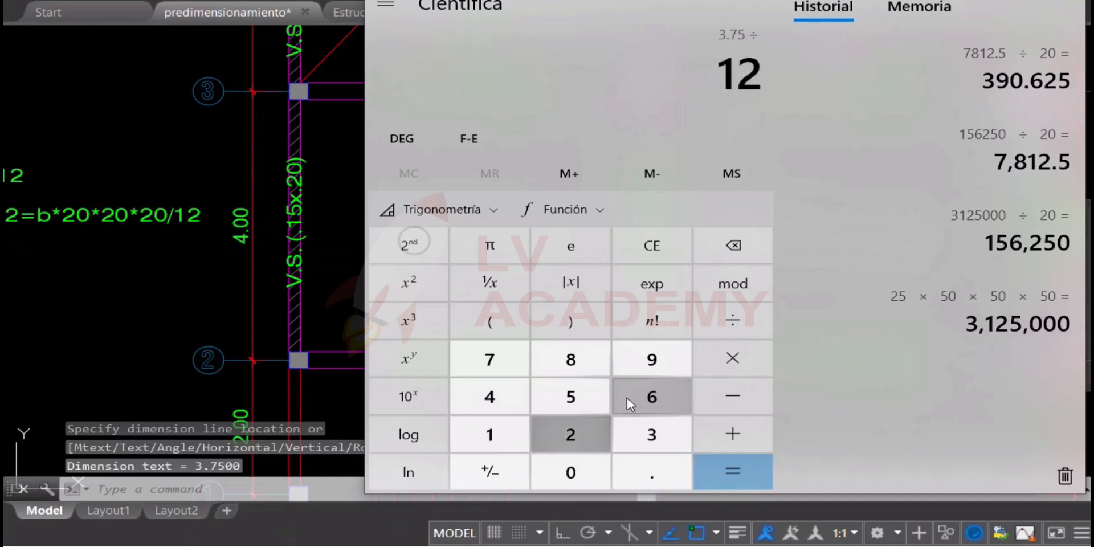
{"action": "key", "text": "Return"}
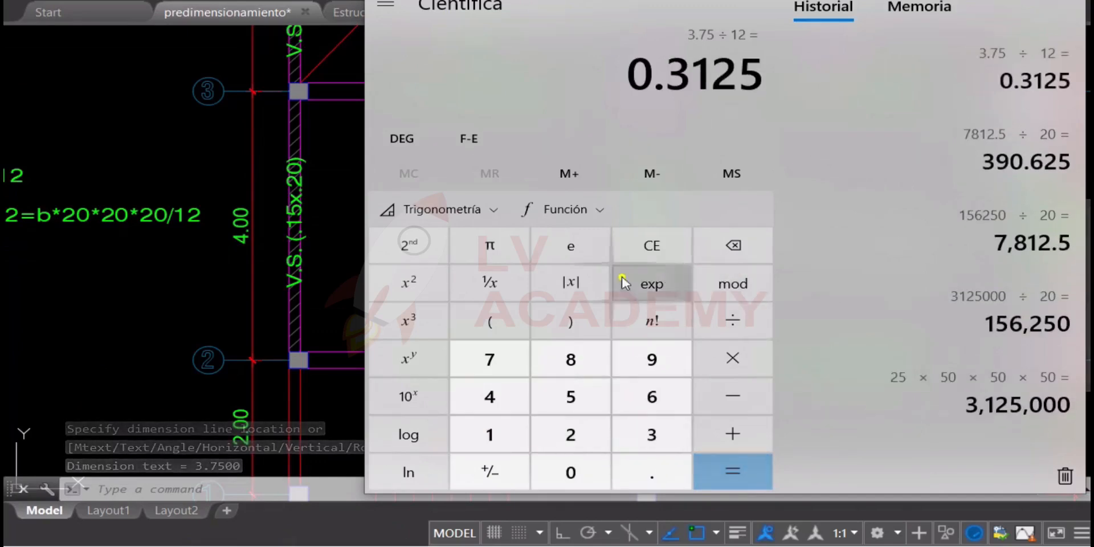
{"action": "left_click", "coordinate": [243, 255]}
Change the beam label between axes 2 and 3 to V.P1. (.25x.31)
{"action": "scroll", "coordinate": [664, 223], "scroll_direction": "up", "scroll_amount": 4}
{"action": "key", "text": "Escape"}
{"action": "double_click", "coordinate": [623, 204]}
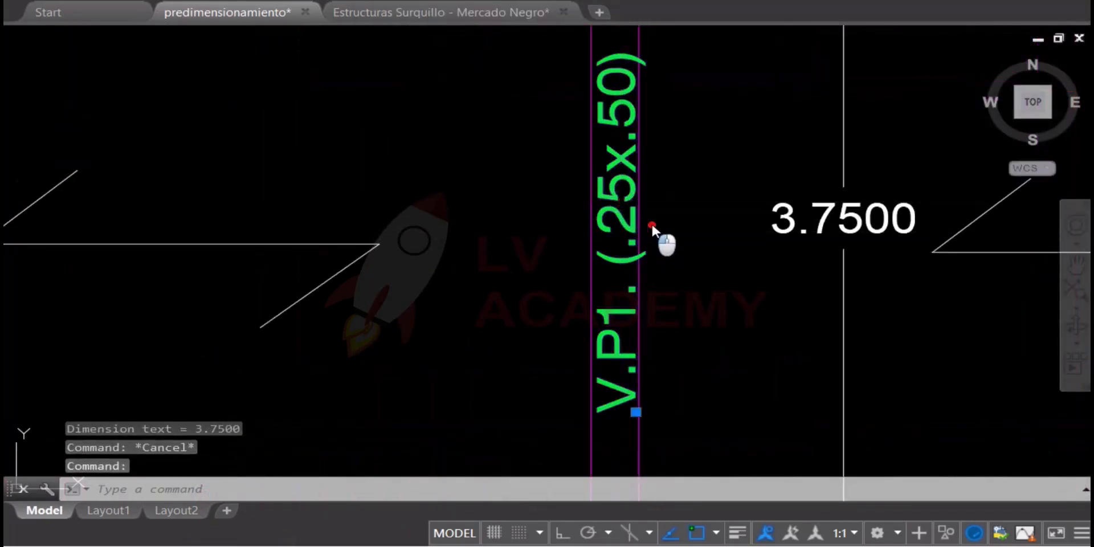
{"action": "scroll", "coordinate": [657, 230], "scroll_direction": "up", "scroll_amount": 1}
{"action": "scroll", "coordinate": [618, 285], "scroll_direction": "down", "scroll_amount": 2}
{"action": "scroll", "coordinate": [810, 387], "scroll_direction": "up", "scroll_amount": 2}
{"action": "left_click", "coordinate": [839, 337]}
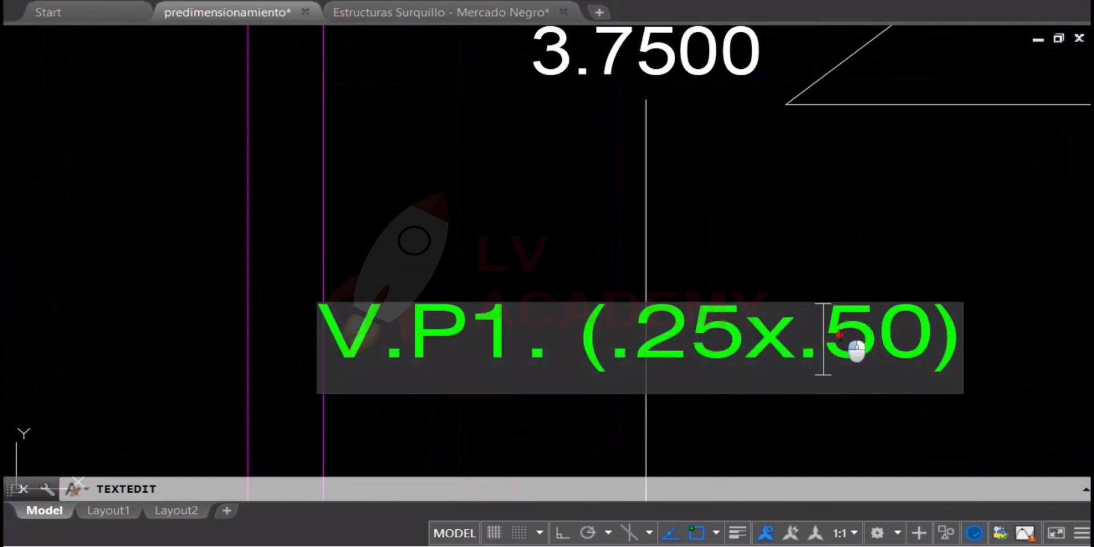
{"action": "type", "text": "31"}
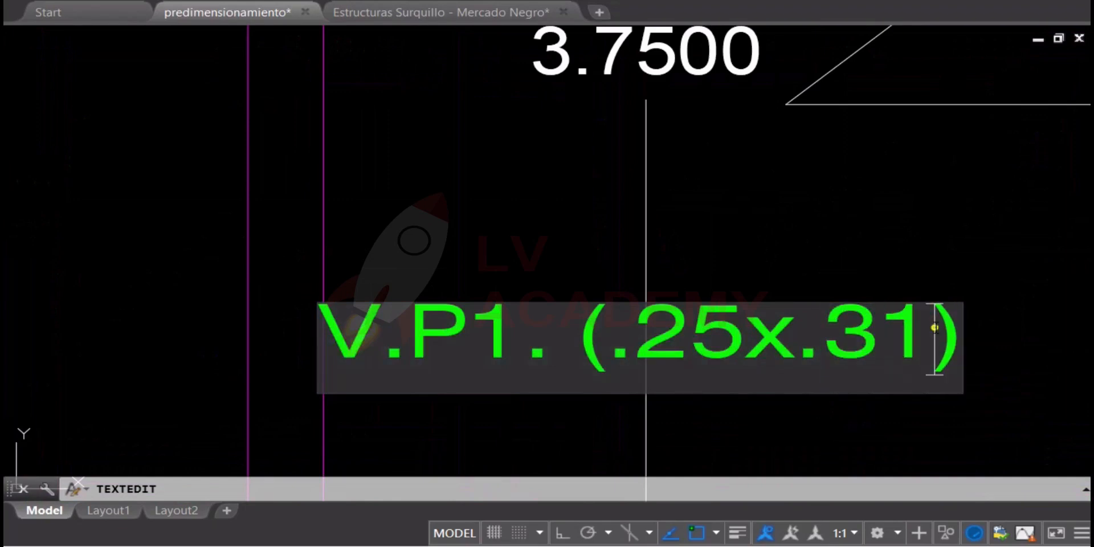
{"action": "left_click", "coordinate": [879, 293]}
Replace the three 50 depth values in the second formula with 31, giving I = 25*31*31*31/12=b*20*20*20/12
{"action": "scroll", "coordinate": [847, 267], "scroll_direction": "down", "scroll_amount": 3}
{"action": "scroll", "coordinate": [699, 162], "scroll_direction": "down", "scroll_amount": 2}
{"action": "scroll", "coordinate": [786, 183], "scroll_direction": "down", "scroll_amount": 3}
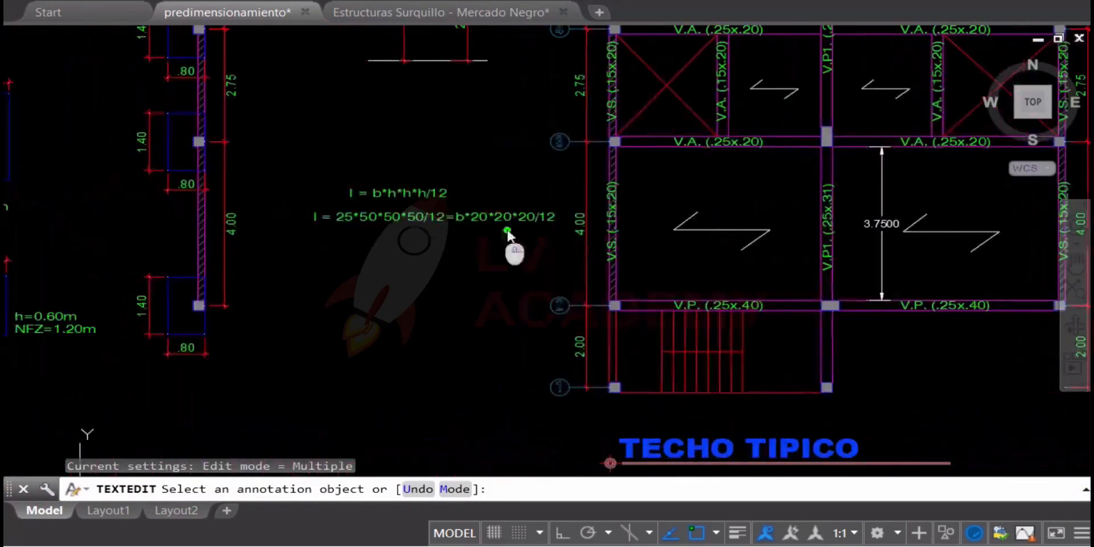
{"action": "scroll", "coordinate": [495, 228], "scroll_direction": "up", "scroll_amount": 6}
{"action": "key", "text": "Escape"}
{"action": "double_click", "coordinate": [349, 196]}
{"action": "scroll", "coordinate": [336, 200], "scroll_direction": "up", "scroll_amount": 2}
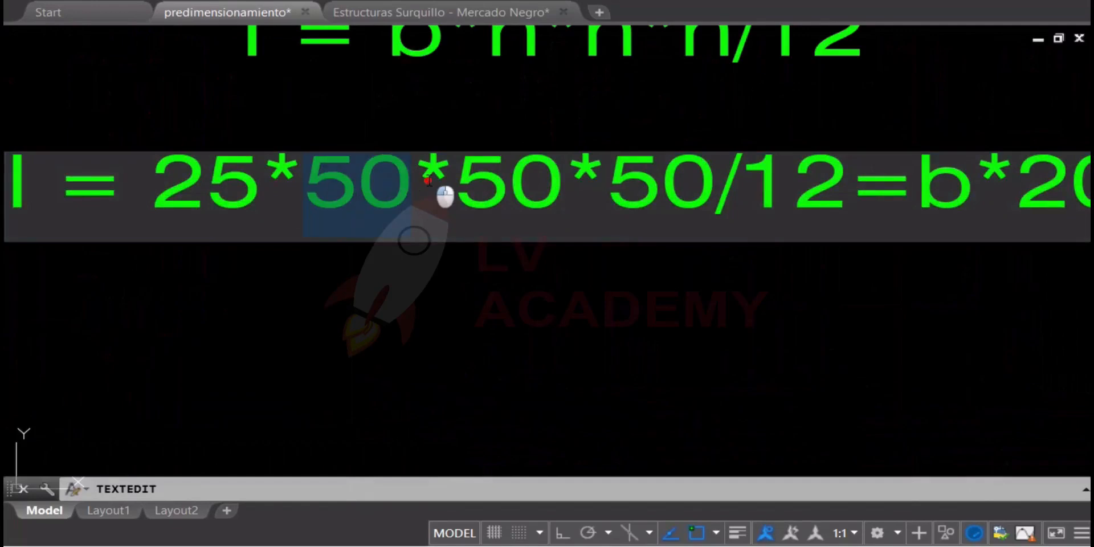
{"action": "type", "text": "31*31"}
{"action": "double_click", "coordinate": [693, 171]}
{"action": "type", "text": "31"}
{"action": "left_click", "coordinate": [618, 292]}
{"action": "scroll", "coordinate": [617, 293], "scroll_direction": "down", "scroll_amount": 4}
{"action": "key", "text": "Escape"}
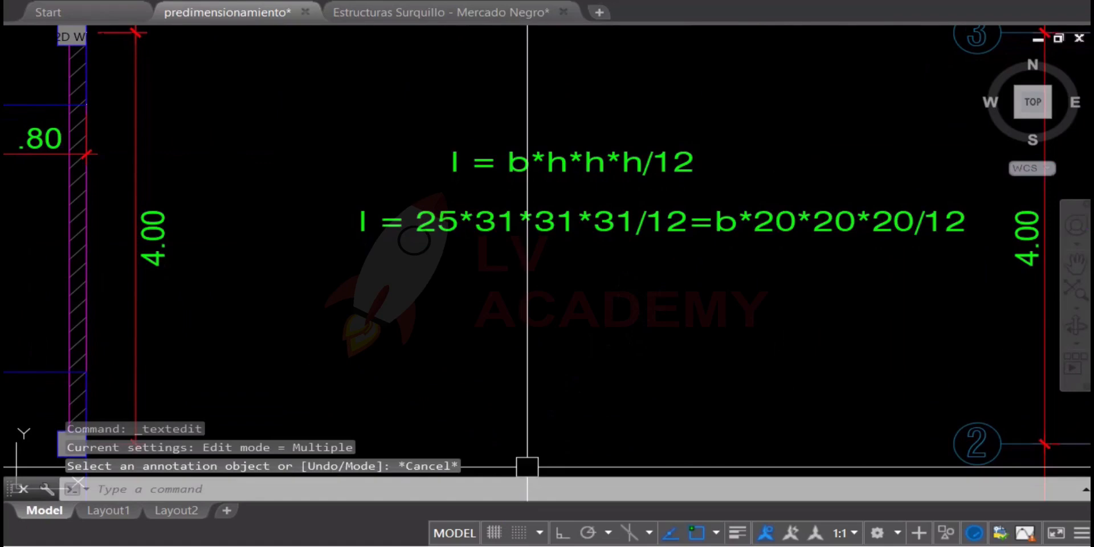
Compute 25 × 31 × 31 × 31 ÷ 20 ÷ 20 ÷ 20 in Calculator, moved clear of the formulas, then return to the drawing
{"action": "key", "text": "alt+Tab"}
{"action": "left_click_drag", "start_coordinate": [855, 1], "coordinate": [71, 0]}
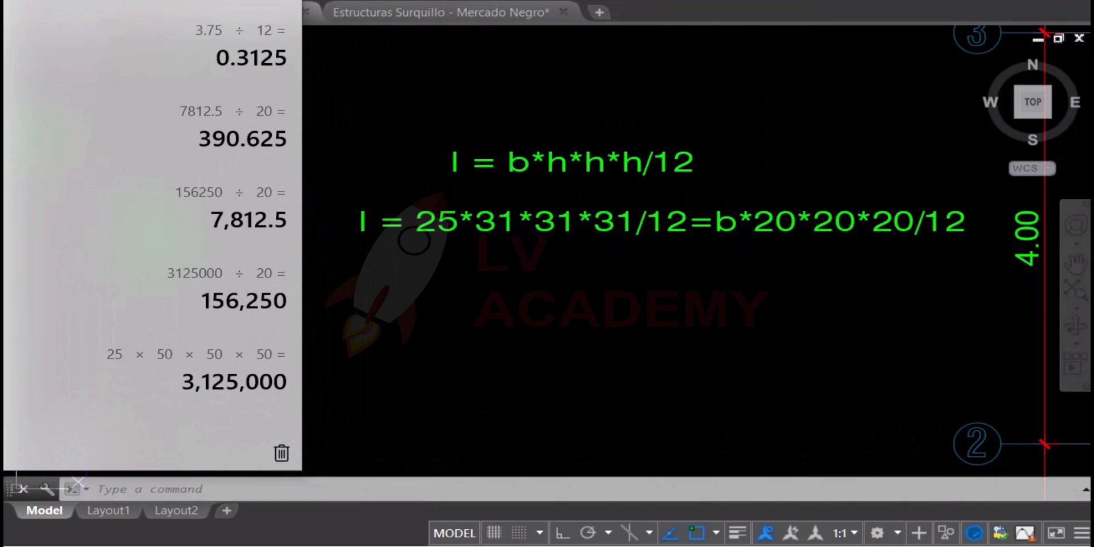
{"action": "key", "text": "Return"}
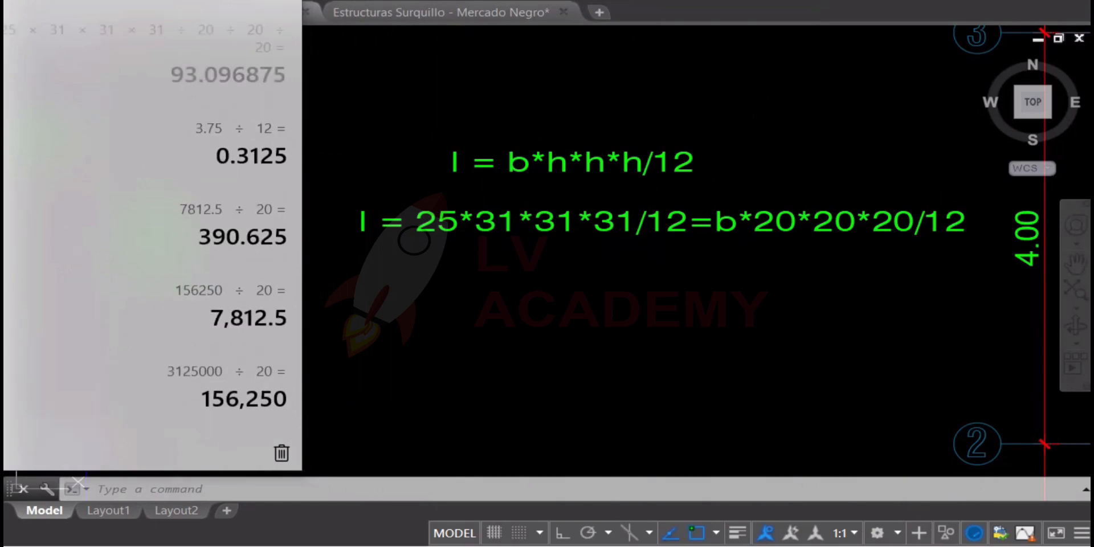
{"action": "left_click", "coordinate": [546, 228]}
{"action": "scroll", "coordinate": [501, 271], "scroll_direction": "down", "scroll_amount": 2}
{"action": "middle_click_drag", "start_coordinate": [718, 273], "coordinate": [350, 230]}
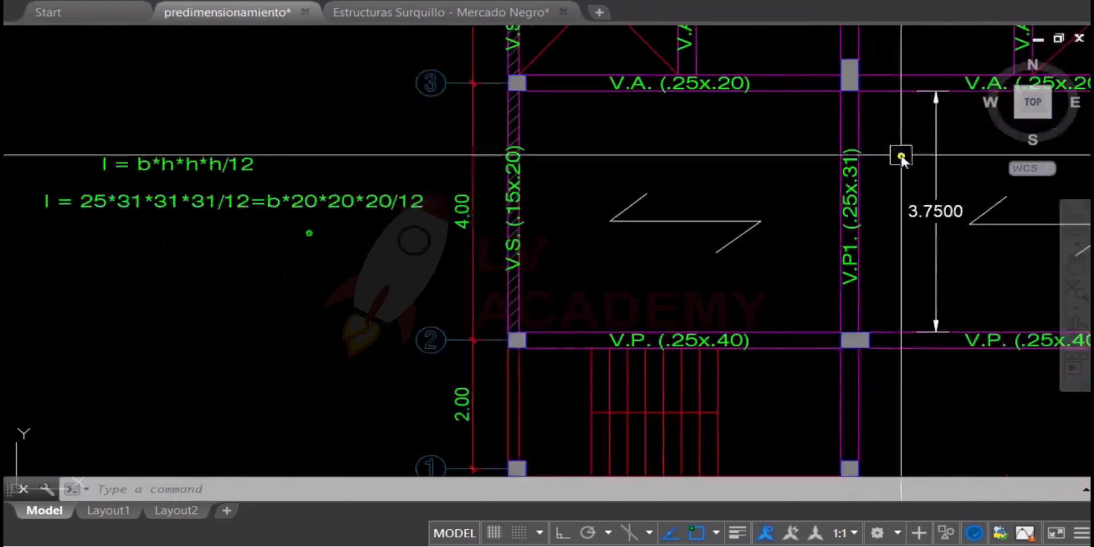
{"action": "middle_click_drag", "start_coordinate": [935, 157], "coordinate": [809, 198]}
{"action": "scroll", "coordinate": [648, 222], "scroll_direction": "down", "scroll_amount": 2}
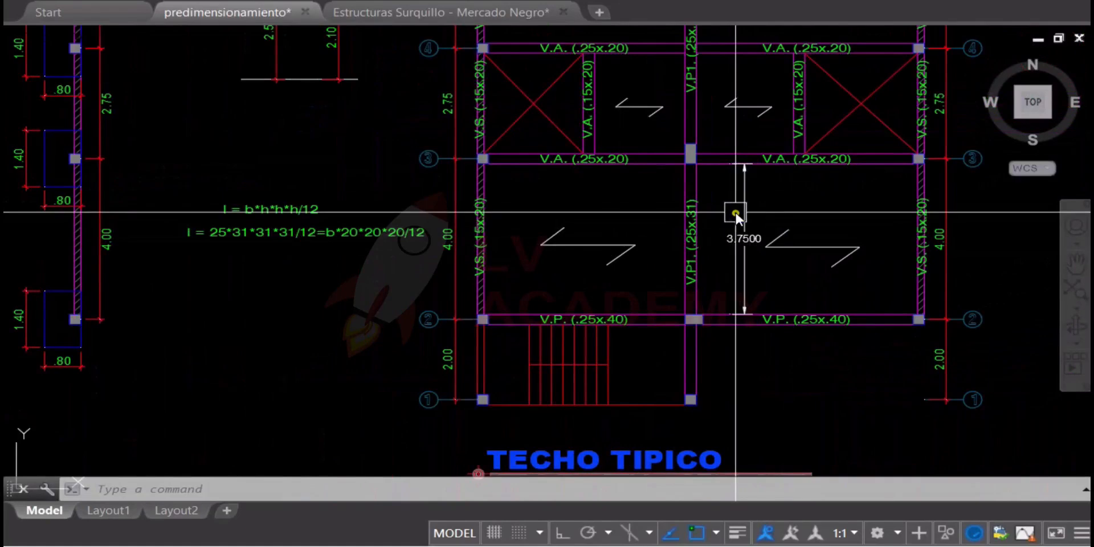
Delete the two inertia formulas beside the typical roof plan
{"action": "scroll", "coordinate": [752, 225], "scroll_direction": "up", "scroll_amount": 2}
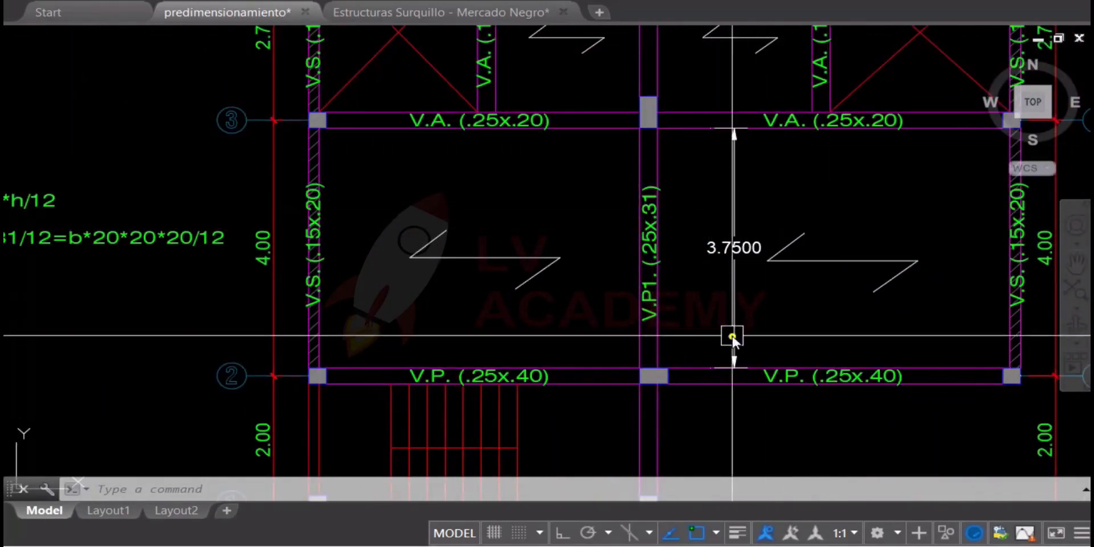
{"action": "middle_click_drag", "start_coordinate": [587, 202], "coordinate": [882, 207]}
{"action": "left_click", "coordinate": [369, 165]}
{"action": "left_click", "coordinate": [270, 282]}
{"action": "middle_click_drag", "start_coordinate": [649, 242], "coordinate": [593, 240]}
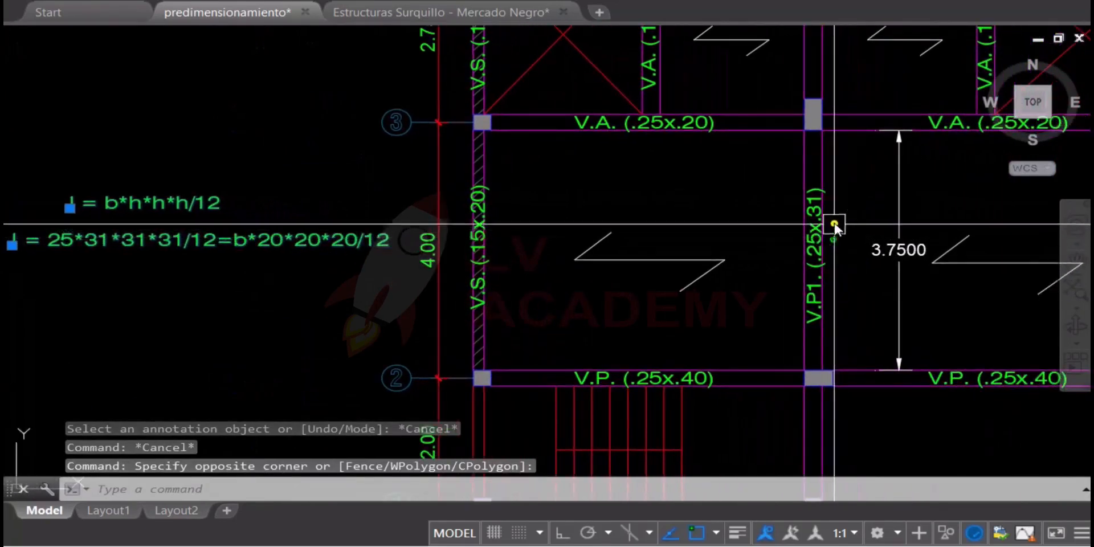
{"action": "key", "text": "Delete"}
Change the V.P1. beam label between axes 2 and 3 to V.P1. (.25x.50)
{"action": "scroll", "coordinate": [834, 228], "scroll_direction": "up", "scroll_amount": 5}
{"action": "double_click", "coordinate": [826, 273]}
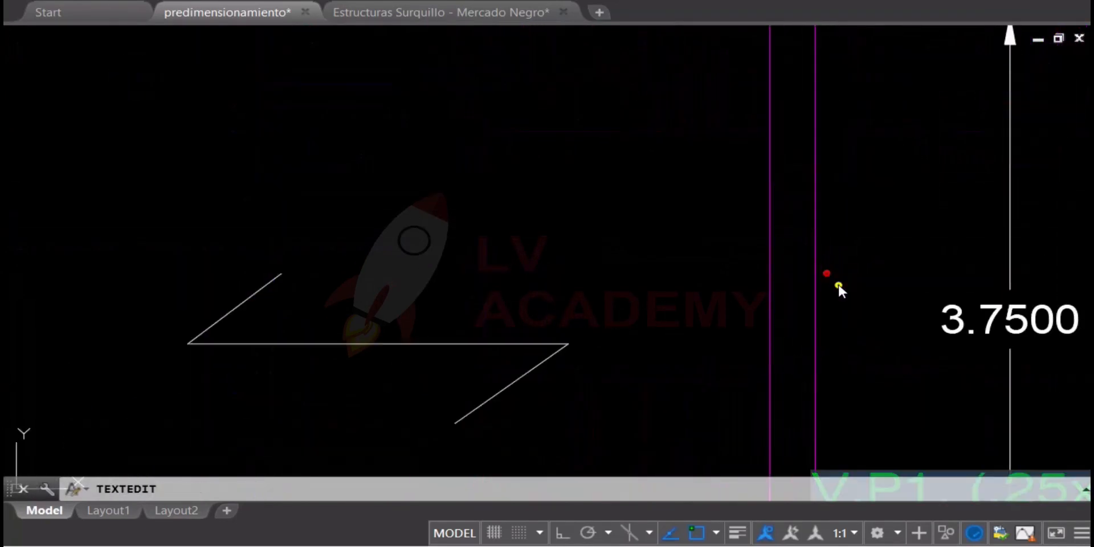
{"action": "scroll", "coordinate": [714, 281], "scroll_direction": "down", "scroll_amount": 2}
{"action": "scroll", "coordinate": [977, 412], "scroll_direction": "up", "scroll_amount": 2}
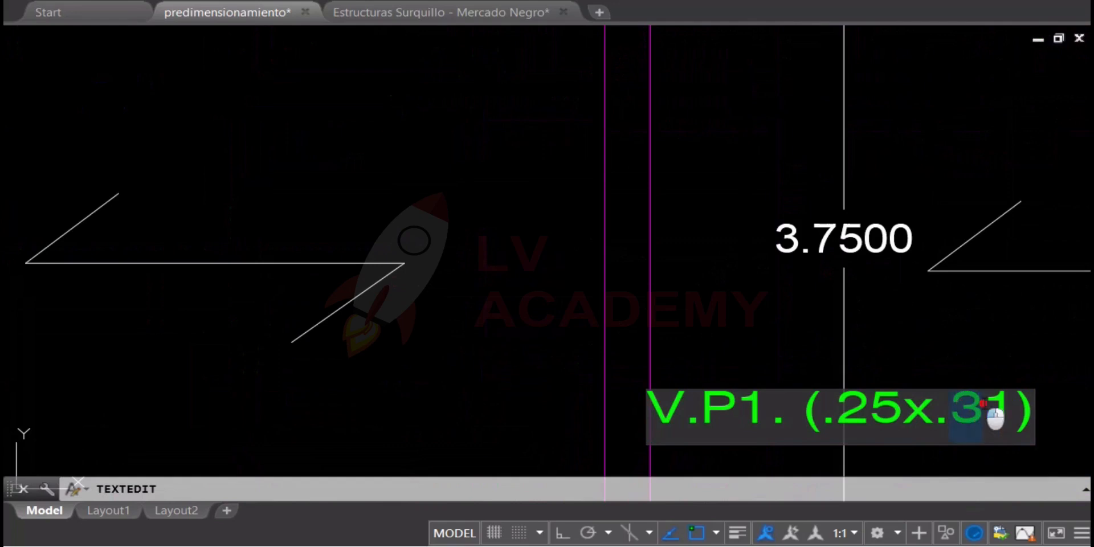
{"action": "type", "text": "0"}
{"action": "scroll", "coordinate": [809, 342], "scroll_direction": "down", "scroll_amount": 2}
{"action": "left_click", "coordinate": [785, 288]}
{"action": "key", "text": "Escape"}
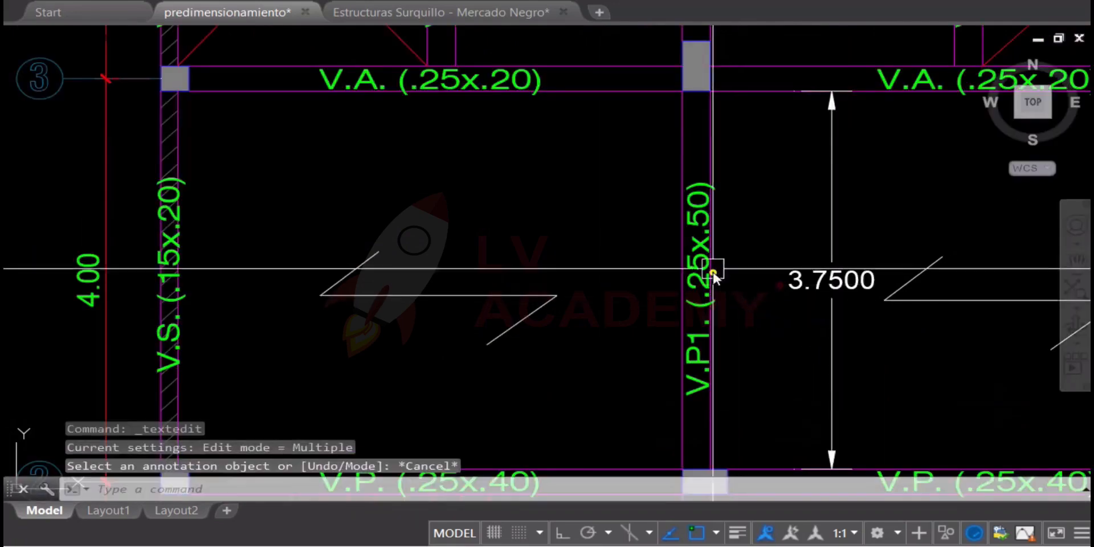
Copy the V.P1. (.25x.50) label to the empty space just right of the beam between axes 2 and 3
{"action": "scroll", "coordinate": [715, 267], "scroll_direction": "up", "scroll_amount": 4}
{"action": "left_click", "coordinate": [703, 231]}
{"action": "key", "text": "Escape"}
{"action": "left_click", "coordinate": [668, 246]}
{"action": "type", "text": "co"}
{"action": "key", "text": "space"}
{"action": "left_click", "coordinate": [779, 215]}
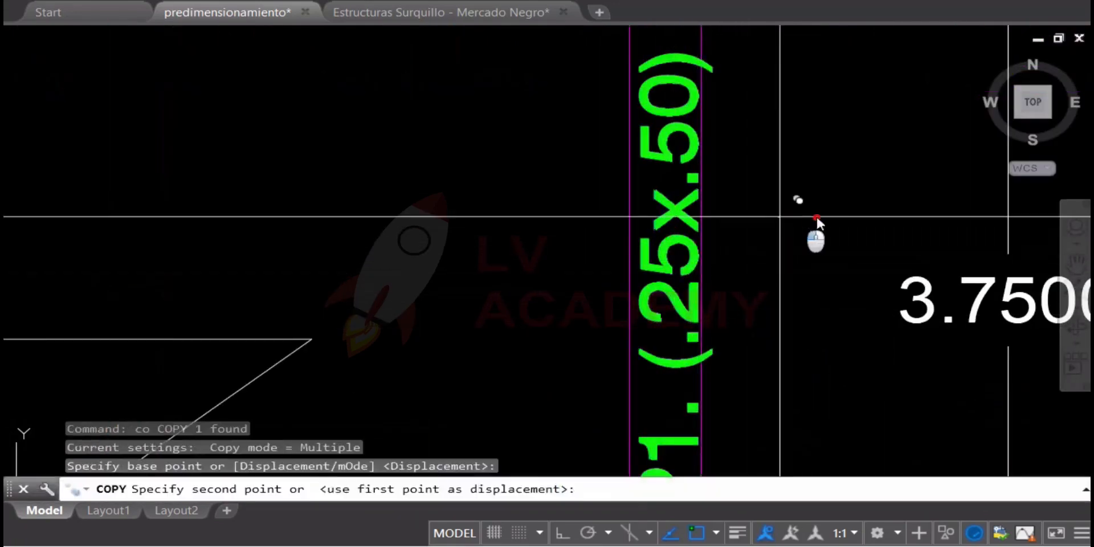
{"action": "left_click", "coordinate": [889, 213]}
{"action": "key", "text": "Escape"}
Edit the copied beam label to read V.ch. (.90x.20)
{"action": "scroll", "coordinate": [804, 285], "scroll_direction": "down", "scroll_amount": 2}
{"action": "double_click", "coordinate": [786, 393]}
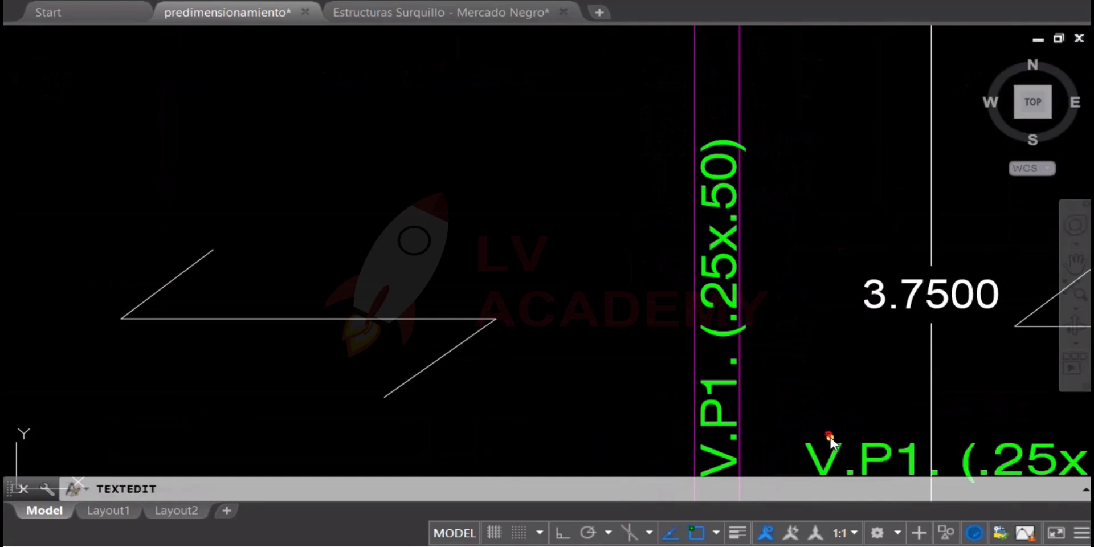
{"action": "type", "text": "ch"}
{"action": "scroll", "coordinate": [919, 454], "scroll_direction": "down", "scroll_amount": 2}
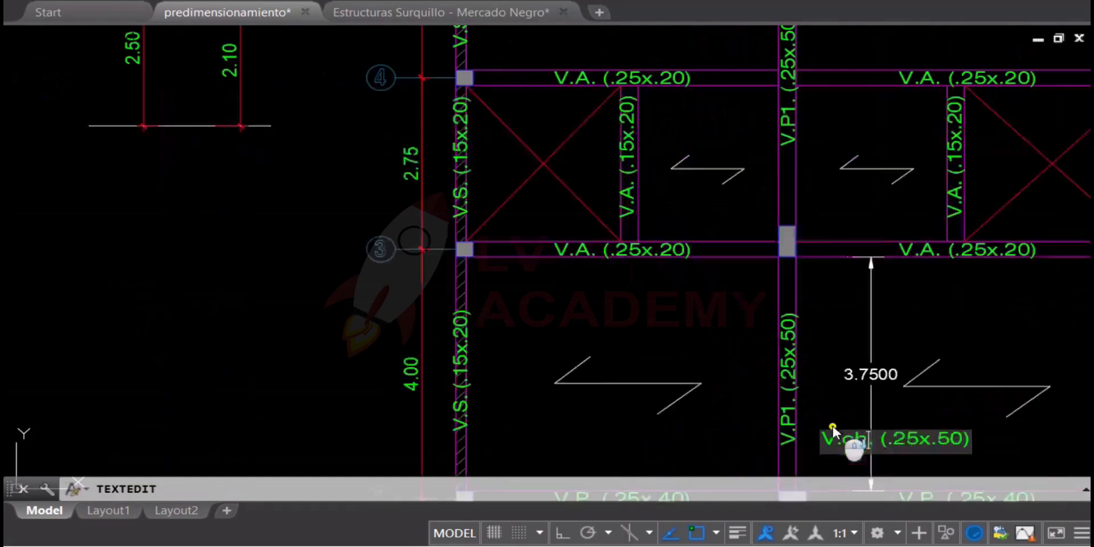
{"action": "scroll", "coordinate": [843, 439], "scroll_direction": "up", "scroll_amount": 2}
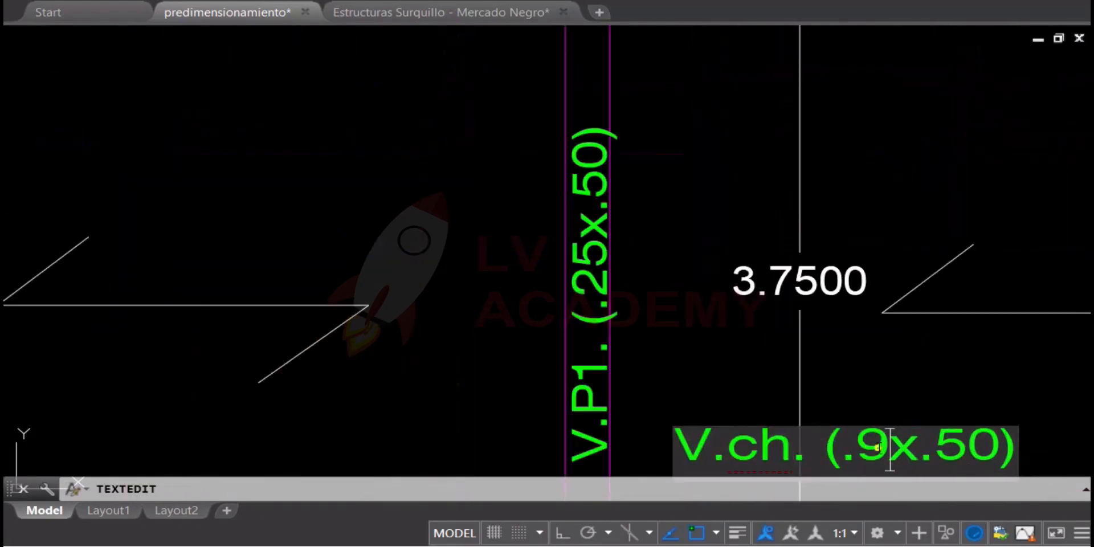
{"action": "left_click", "coordinate": [884, 382]}
{"action": "scroll", "coordinate": [716, 298], "scroll_direction": "down", "scroll_amount": 3}
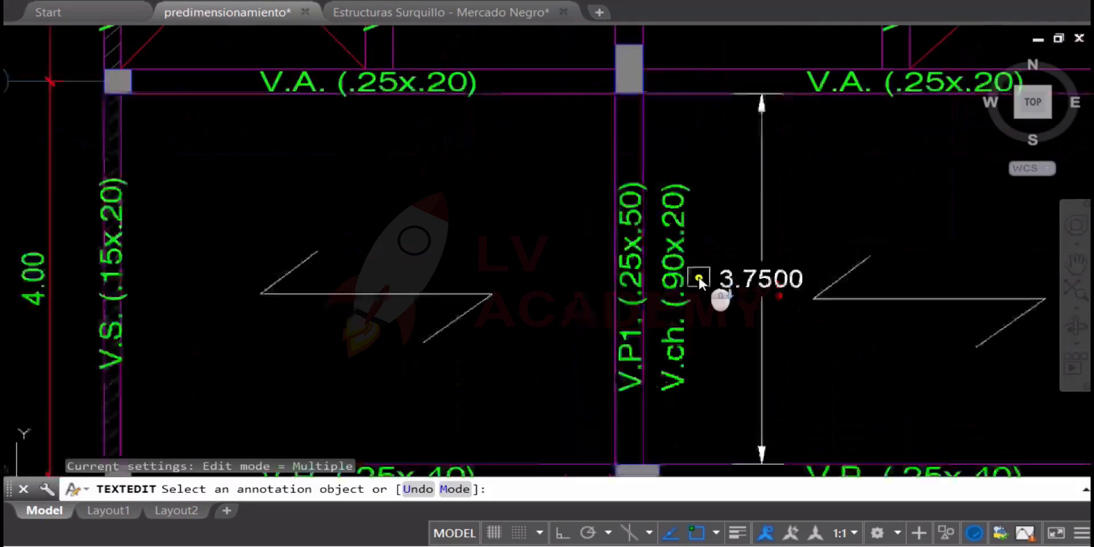
{"action": "key", "text": "Escape"}
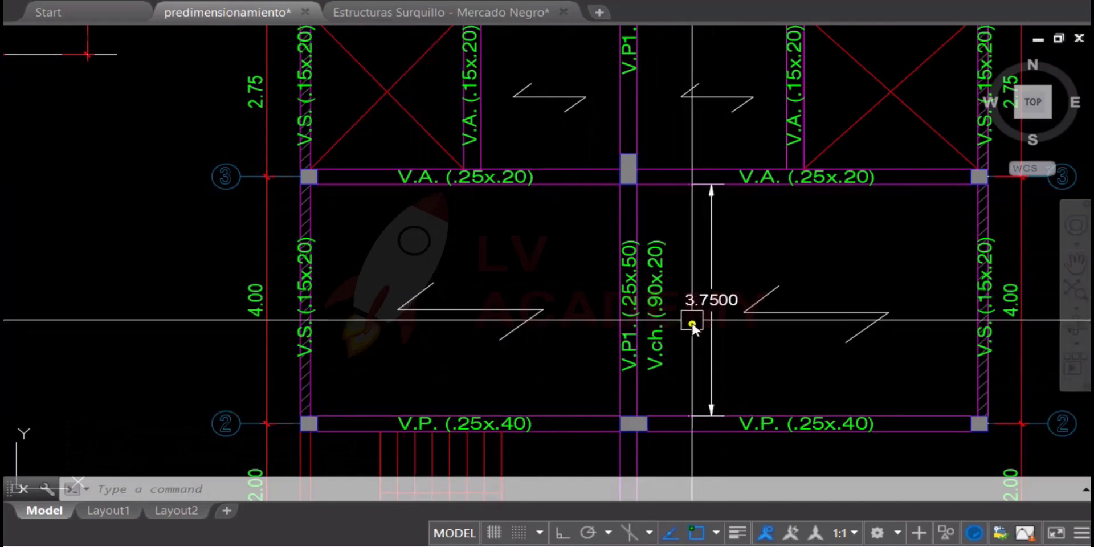
Examine the flat beam label between axes 2 and 3 together with the surrounding beams and spans of the roof plan
{"action": "scroll", "coordinate": [610, 266], "scroll_direction": "down", "scroll_amount": 3}
{"action": "middle_click_drag", "start_coordinate": [576, 293], "coordinate": [598, 325]}
{"action": "middle_click_drag", "start_coordinate": [661, 221], "coordinate": [668, 275]}
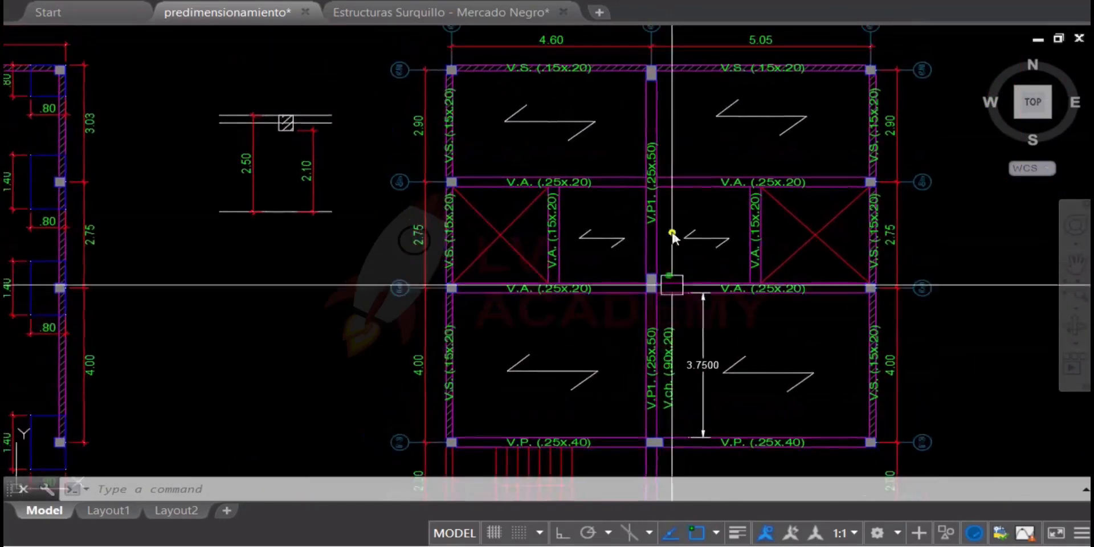
{"action": "middle_click_drag", "start_coordinate": [670, 368], "coordinate": [695, 313]}
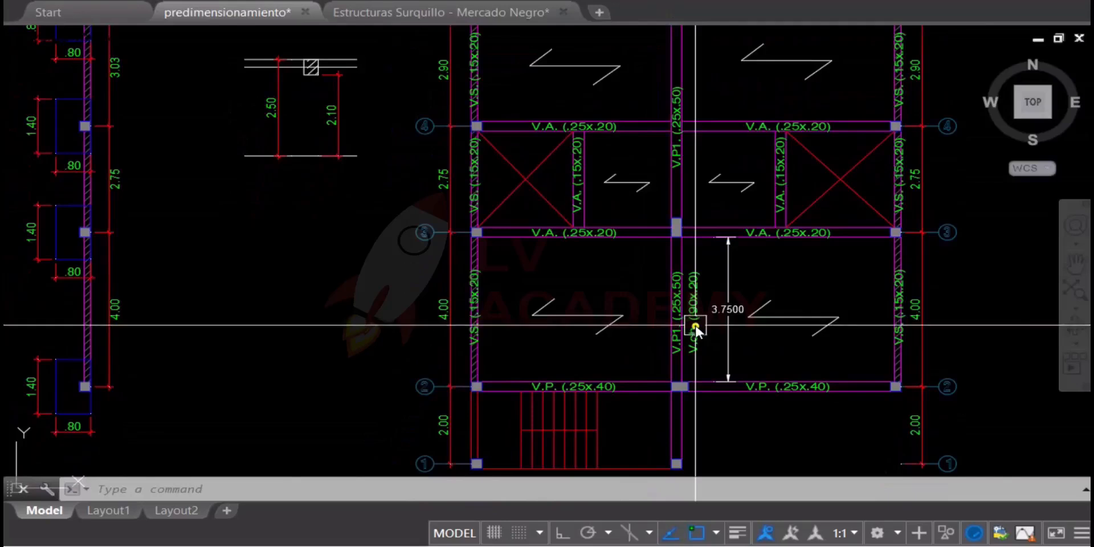
{"action": "scroll", "coordinate": [696, 326], "scroll_direction": "up", "scroll_amount": 4}
{"action": "scroll", "coordinate": [718, 339], "scroll_direction": "down", "scroll_amount": 2}
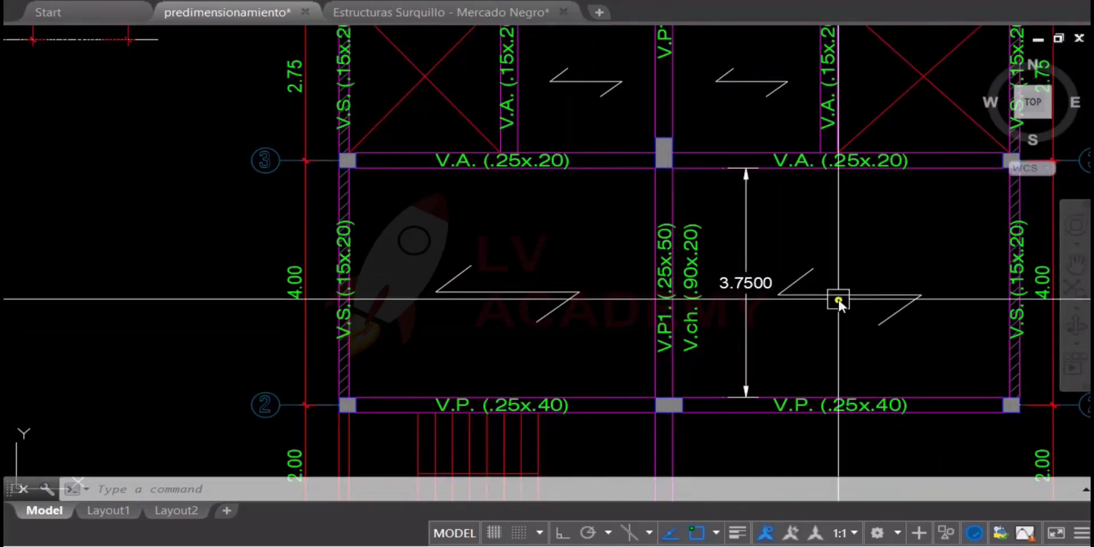
{"action": "middle_click_drag", "start_coordinate": [838, 300], "coordinate": [685, 288]}
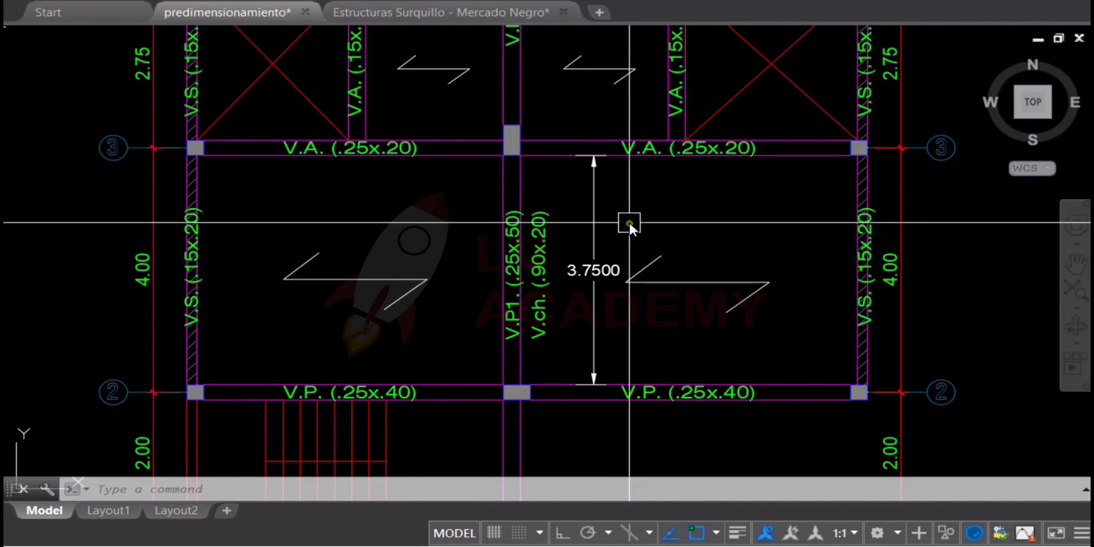
{"action": "scroll", "coordinate": [629, 225], "scroll_direction": "down", "scroll_amount": 5}
{"action": "mouse_move", "coordinate": [642, 276]}
{"action": "middle_mouse_down"}
{"action": "mouse_move", "coordinate": [692, 312]}
{"action": "mouse_move", "coordinate": [673, 296]}
{"action": "middle_mouse_up"}
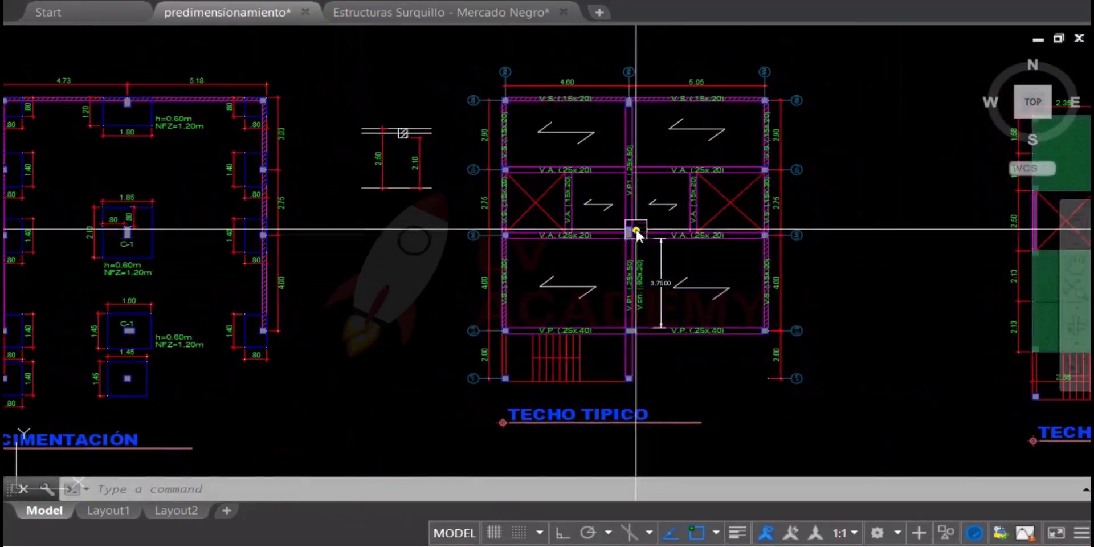
Draw a circle centred on the central column at axis 3, just large enough to enclose its rectangular section
{"action": "scroll", "coordinate": [638, 233], "scroll_direction": "up", "scroll_amount": 5}
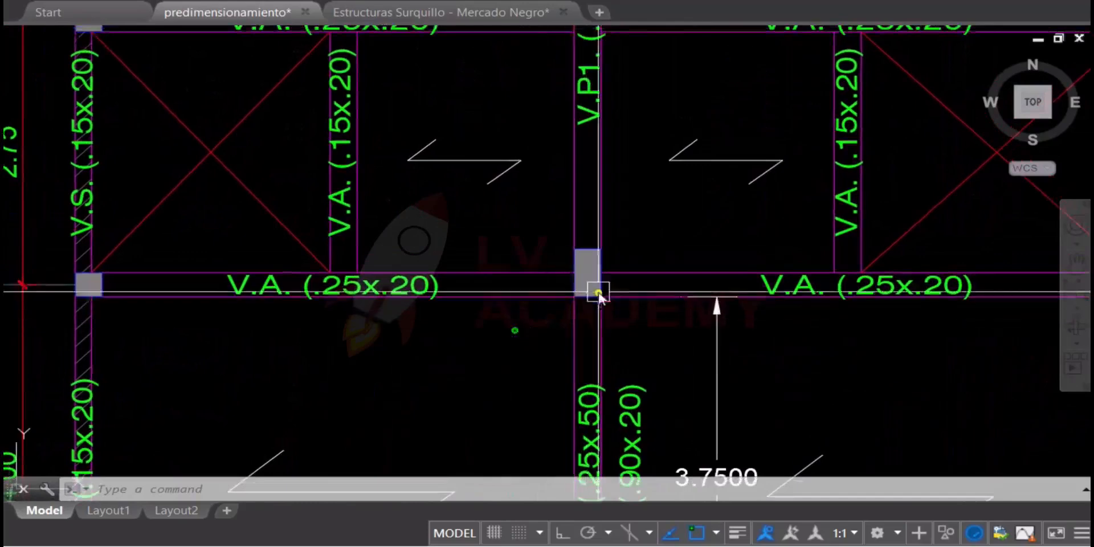
{"action": "scroll", "coordinate": [598, 282], "scroll_direction": "up", "scroll_amount": 3}
{"action": "left_click", "coordinate": [460, 166]}
{"action": "left_click", "coordinate": [764, 411]}
{"action": "scroll", "coordinate": [630, 203], "scroll_direction": "down", "scroll_amount": 5}
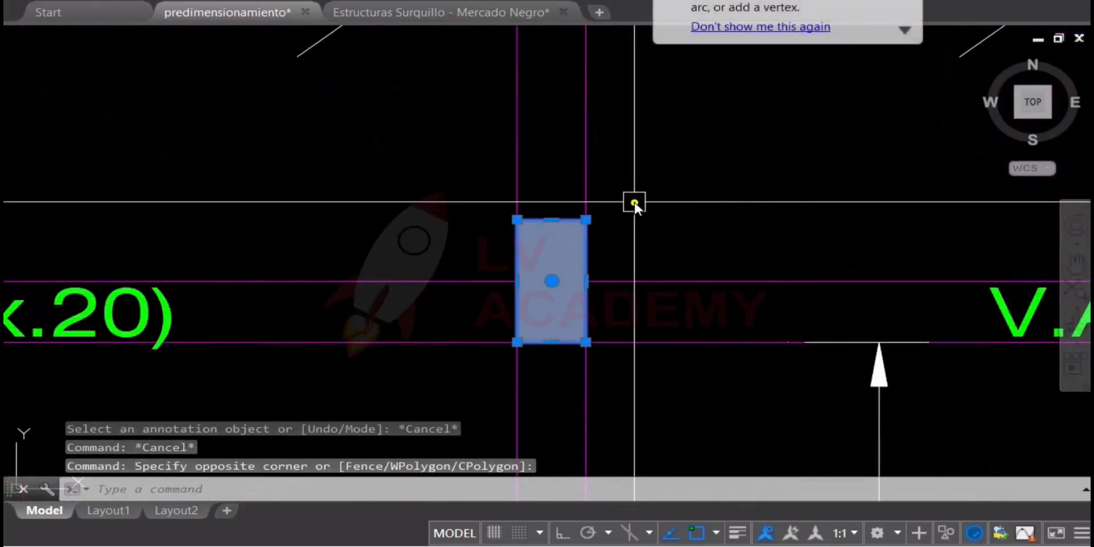
{"action": "type", "text": "c"}
{"action": "key", "text": "Return"}
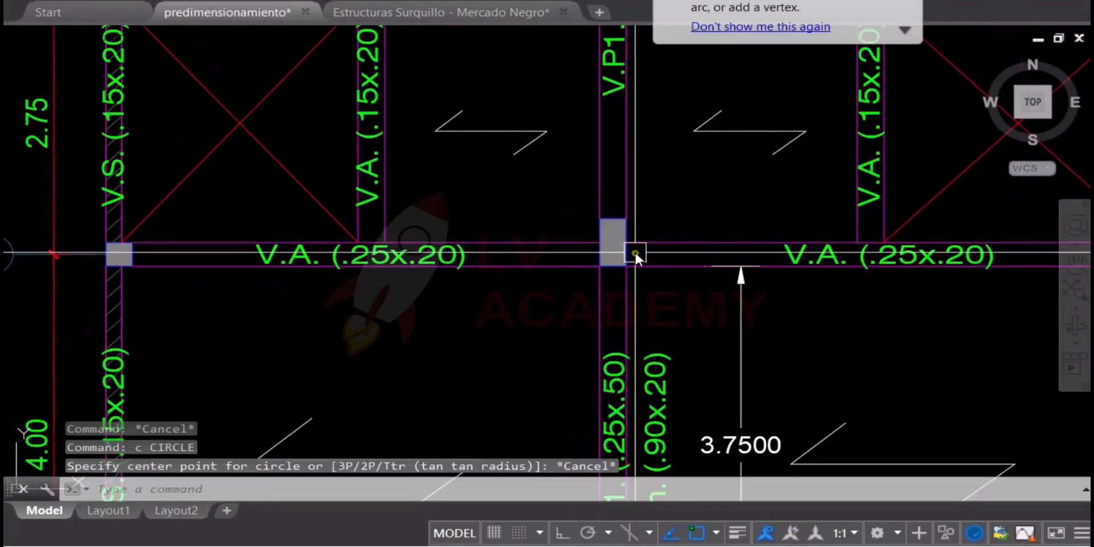
{"action": "scroll", "coordinate": [612, 242], "scroll_direction": "up", "scroll_amount": 3}
{"action": "left_click", "coordinate": [569, 246]}
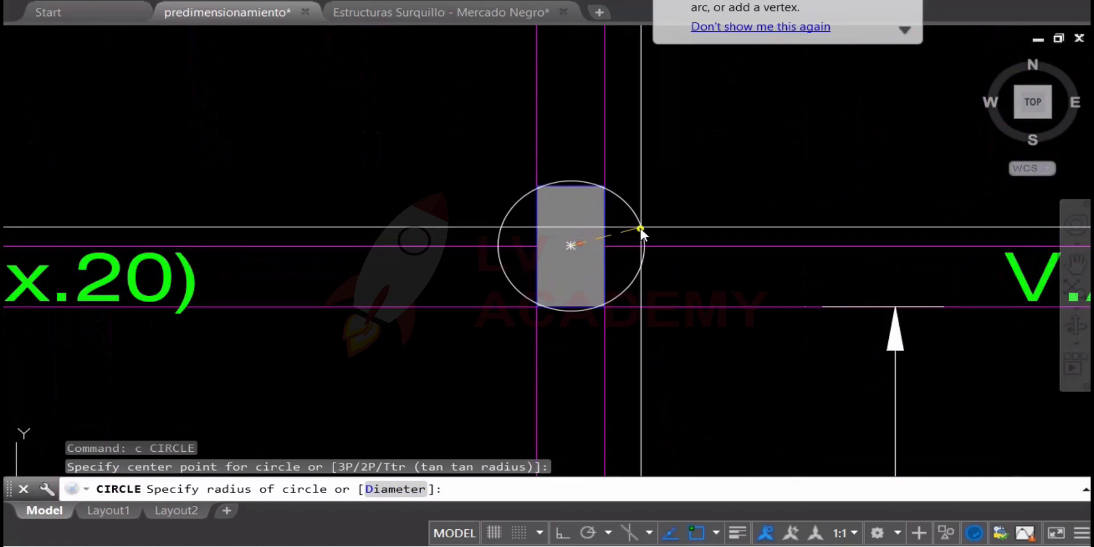
{"action": "left_click", "coordinate": [639, 232]}
{"action": "key", "text": "Escape"}
{"action": "scroll", "coordinate": [661, 211], "scroll_direction": "down", "scroll_amount": 3}
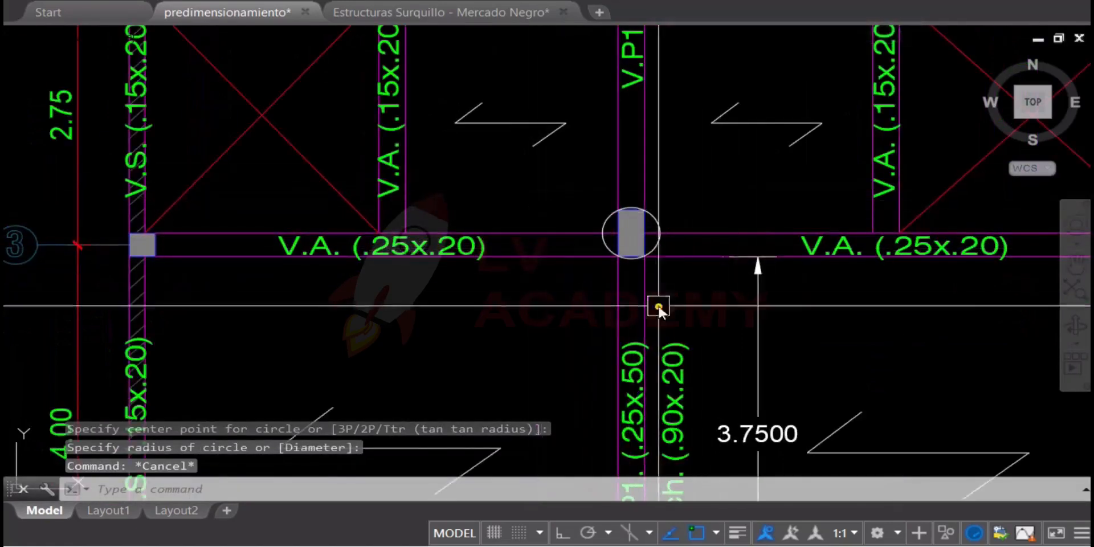
List the properties of the central column's outline at axis 3 and highlight its area value
{"action": "scroll", "coordinate": [667, 228], "scroll_direction": "up", "scroll_amount": 5}
{"action": "key", "text": "Escape"}
{"action": "left_click", "coordinate": [573, 169]}
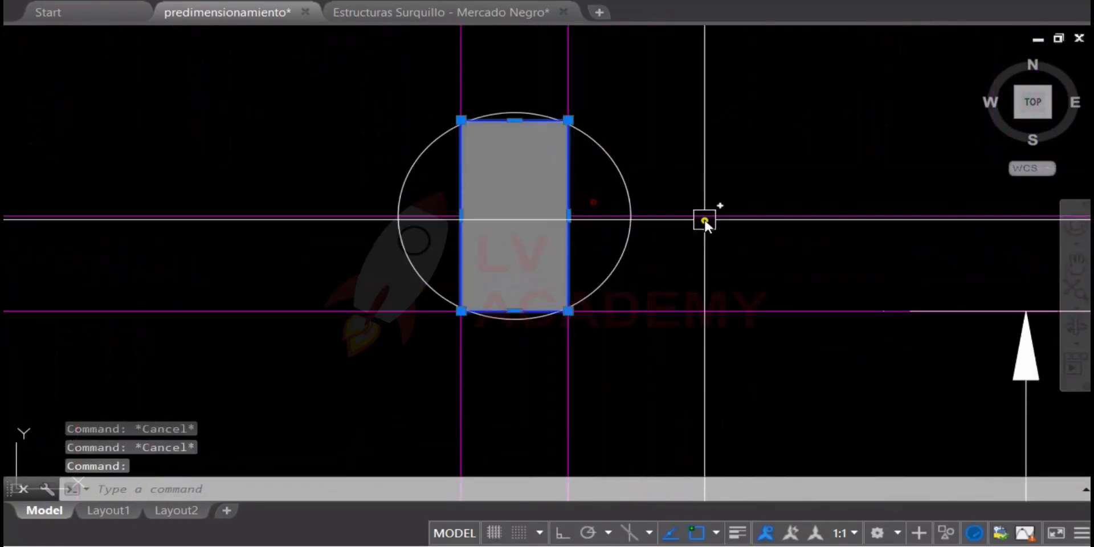
{"action": "type", "text": "1"}
{"action": "key", "text": "Return"}
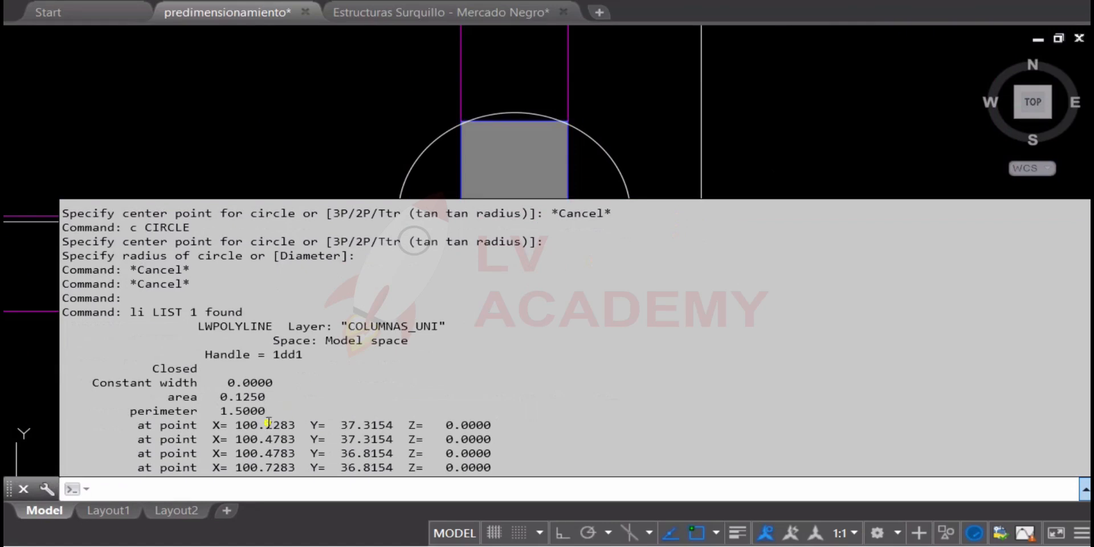
{"action": "left_click_drag", "start_coordinate": [221, 397], "coordinate": [267, 397]}
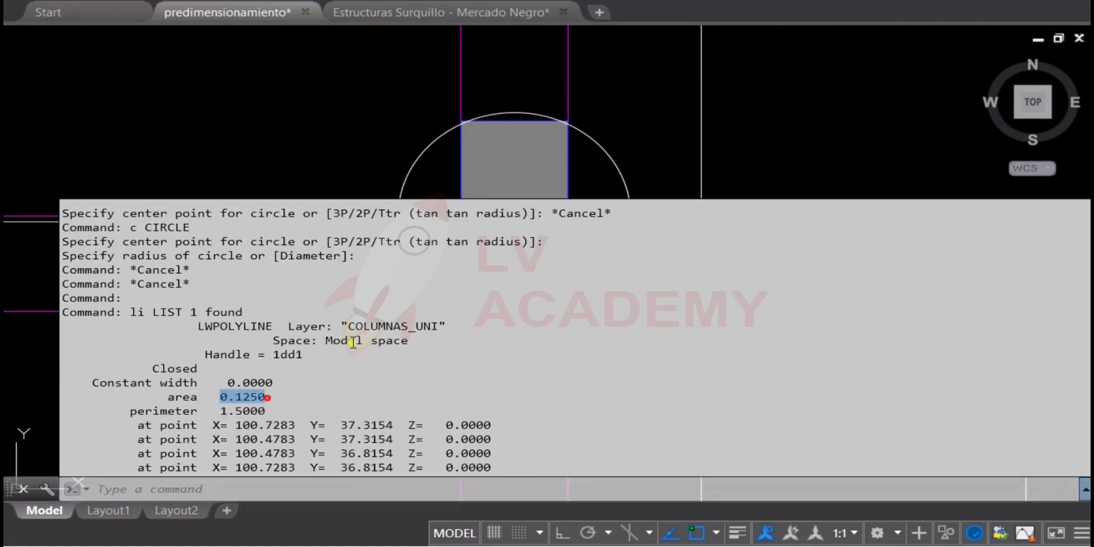
{"action": "key", "text": "Escape"}
Shrink the circle around the column to a radius of about 0.22 and list its properties
{"action": "left_click", "coordinate": [627, 194]}
{"action": "left_click", "coordinate": [628, 207]}
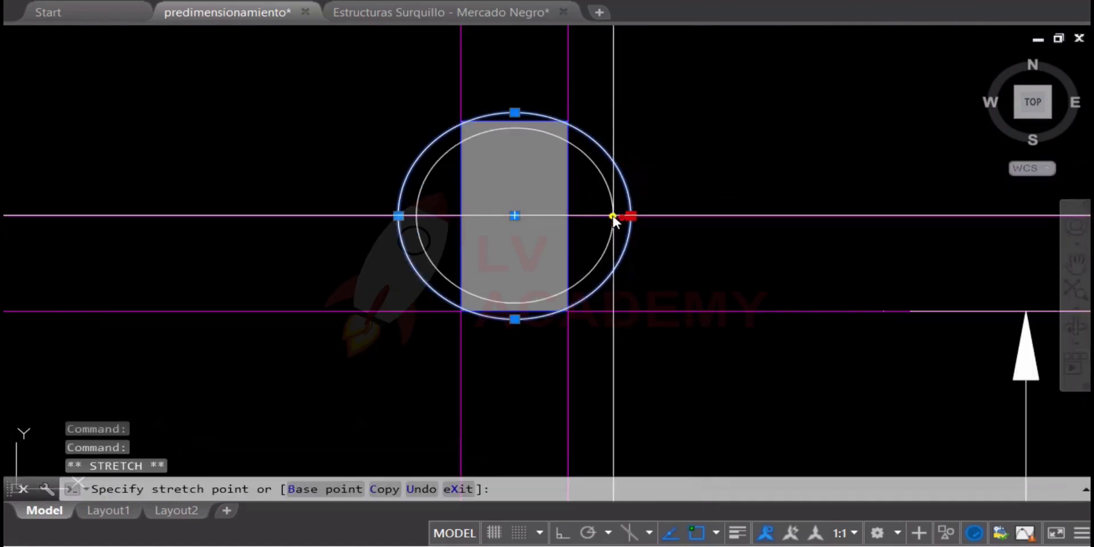
{"action": "type", "text": "LI"}
{"action": "key", "text": "Return"}
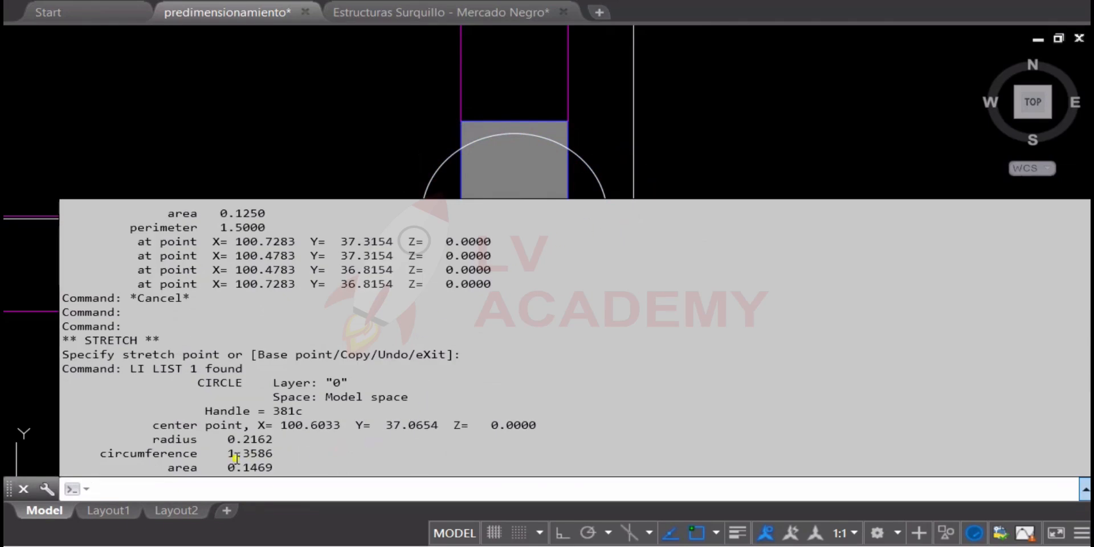
{"action": "key", "text": "Escape"}
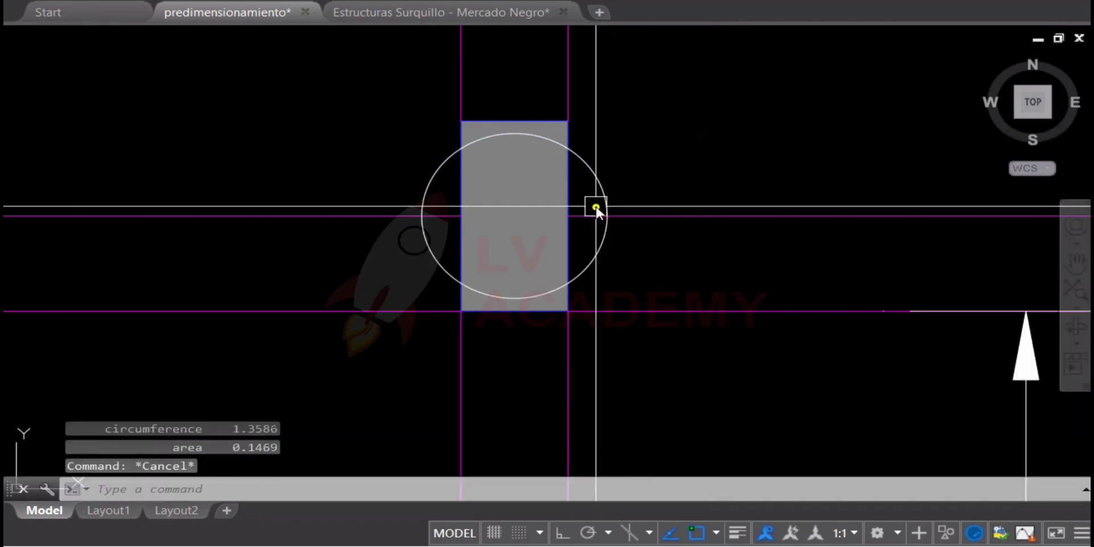
Shrink the circle a little more and move it down over the lower part of the column
{"action": "left_click", "coordinate": [606, 214]}
{"action": "left_click", "coordinate": [607, 215]}
{"action": "key", "text": "Escape"}
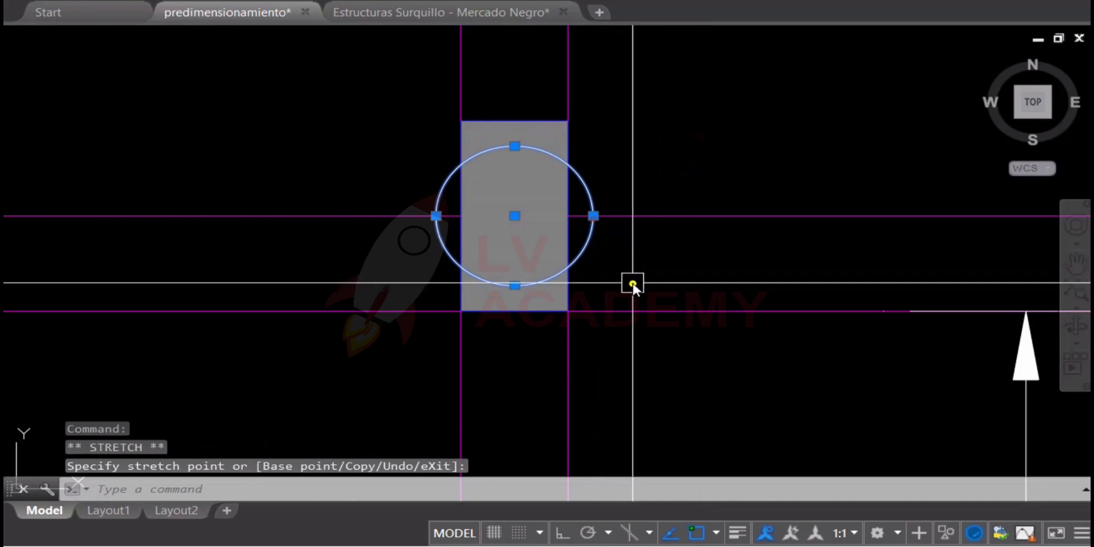
{"action": "type", "text": "m"}
{"action": "key", "text": "Return"}
{"action": "left_click", "coordinate": [726, 338]}
{"action": "key", "text": "Escape"}
Delete the rectangular column at axis 3 with its fill, and undo the deletion
{"action": "left_click", "coordinate": [527, 135]}
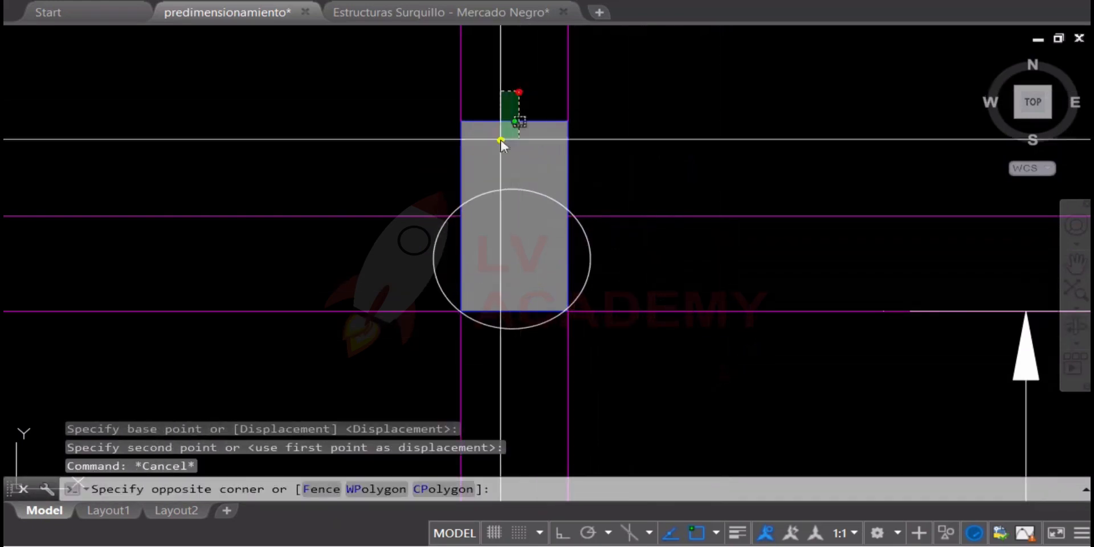
{"action": "left_click", "coordinate": [501, 94]}
{"action": "scroll", "coordinate": [522, 178], "scroll_direction": "down", "scroll_amount": 3}
{"action": "key", "text": "Delete"}
{"action": "scroll", "coordinate": [570, 222], "scroll_direction": "down", "scroll_amount": 10}
{"action": "scroll", "coordinate": [610, 311], "scroll_direction": "up", "scroll_amount": 4}
{"action": "key", "text": "ctrl+z"}
{"action": "scroll", "coordinate": [608, 325], "scroll_direction": "up", "scroll_amount": 6}
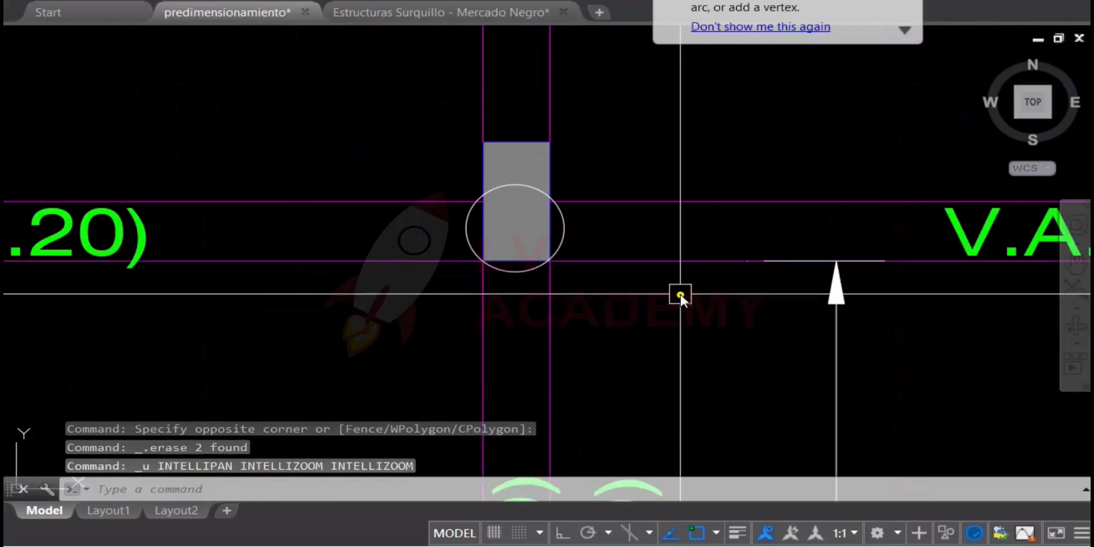
Delete the circle drawn over the central column at axis 3
{"action": "key", "text": "Escape"}
{"action": "left_click", "coordinate": [568, 228]}
{"action": "key", "text": "Delete"}
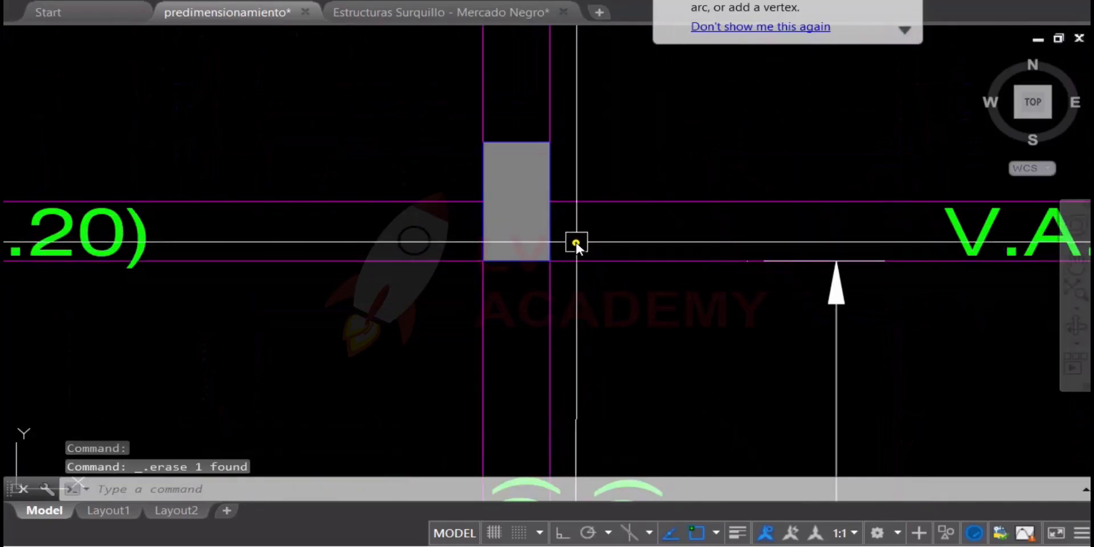
Select the 2.10 clear-height dimension in the section detail and compare it with the flat beam on the roof plan
{"action": "scroll", "coordinate": [609, 297], "scroll_direction": "down", "scroll_amount": 5}
{"action": "scroll", "coordinate": [491, 265], "scroll_direction": "down", "scroll_amount": 2}
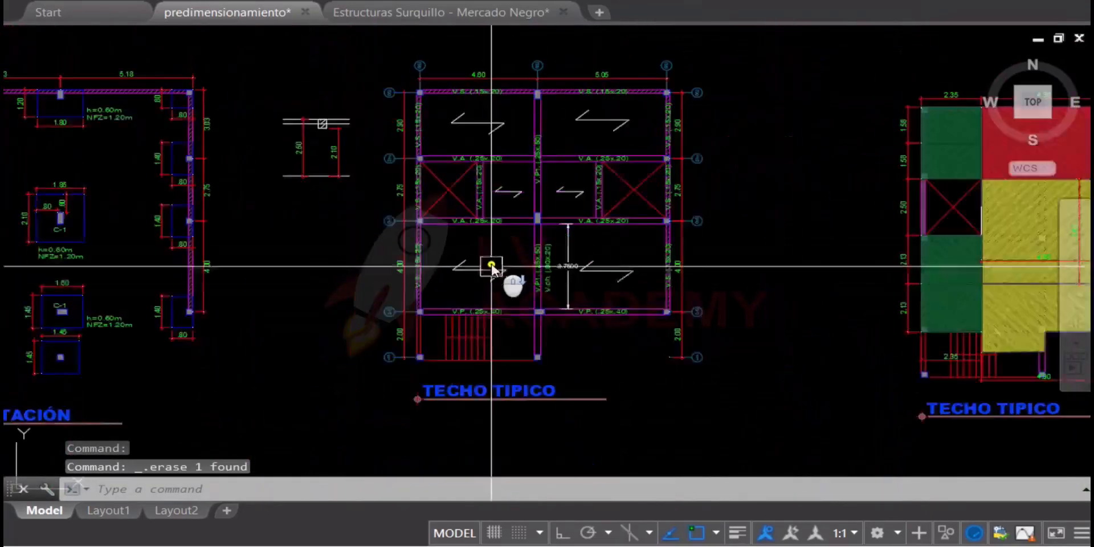
{"action": "middle_click_drag", "start_coordinate": [586, 285], "coordinate": [568, 320]}
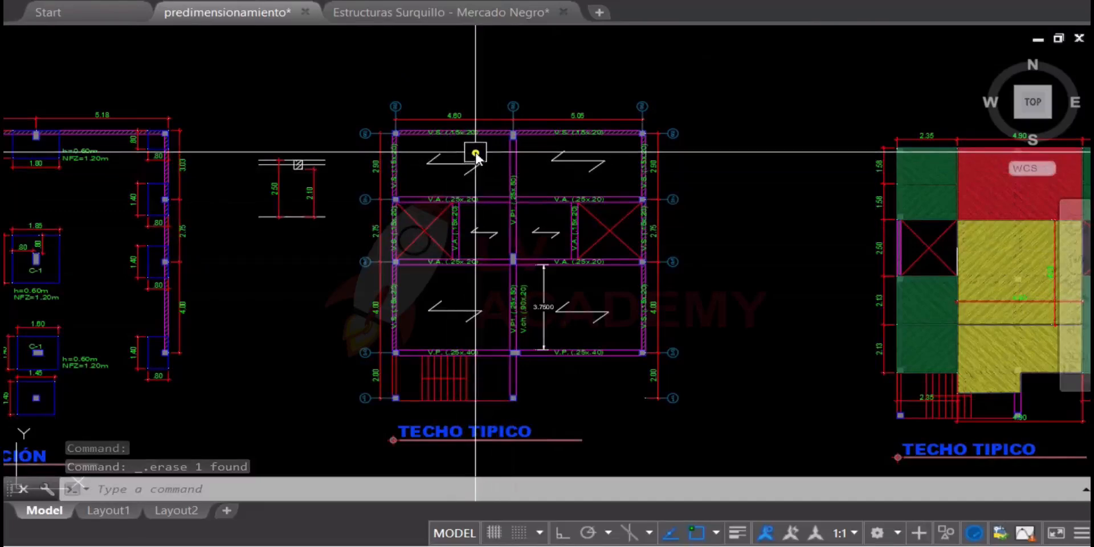
{"action": "scroll", "coordinate": [292, 181], "scroll_direction": "up", "scroll_amount": 3}
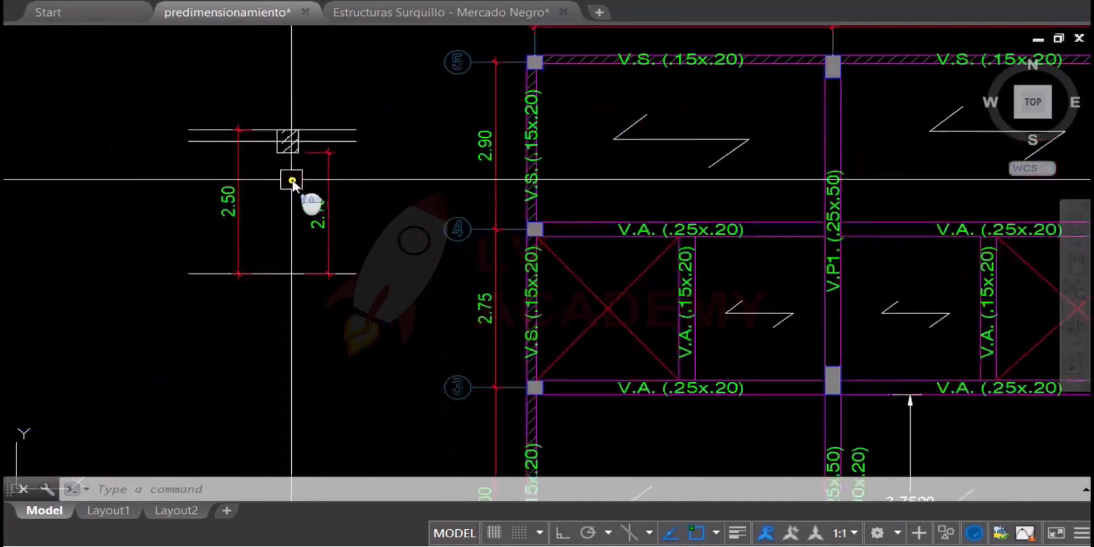
{"action": "scroll", "coordinate": [293, 180], "scroll_direction": "up", "scroll_amount": 2}
{"action": "left_click", "coordinate": [432, 203]}
{"action": "left_click", "coordinate": [289, 285]}
{"action": "scroll", "coordinate": [387, 255], "scroll_direction": "down", "scroll_amount": 2}
{"action": "middle_click_drag", "start_coordinate": [762, 291], "coordinate": [551, 148]}
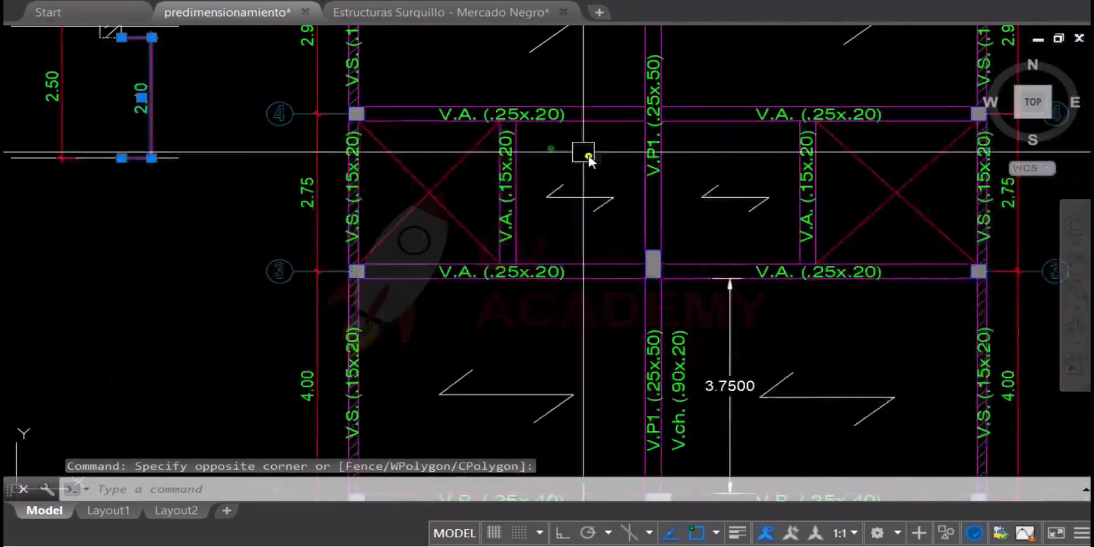
Examine the roof plan's front bay around axes 1 and 2, checking its columns and edge beams
{"action": "scroll", "coordinate": [609, 172], "scroll_direction": "down", "scroll_amount": 2}
{"action": "key", "text": "Escape"}
{"action": "scroll", "coordinate": [600, 283], "scroll_direction": "down", "scroll_amount": 2}
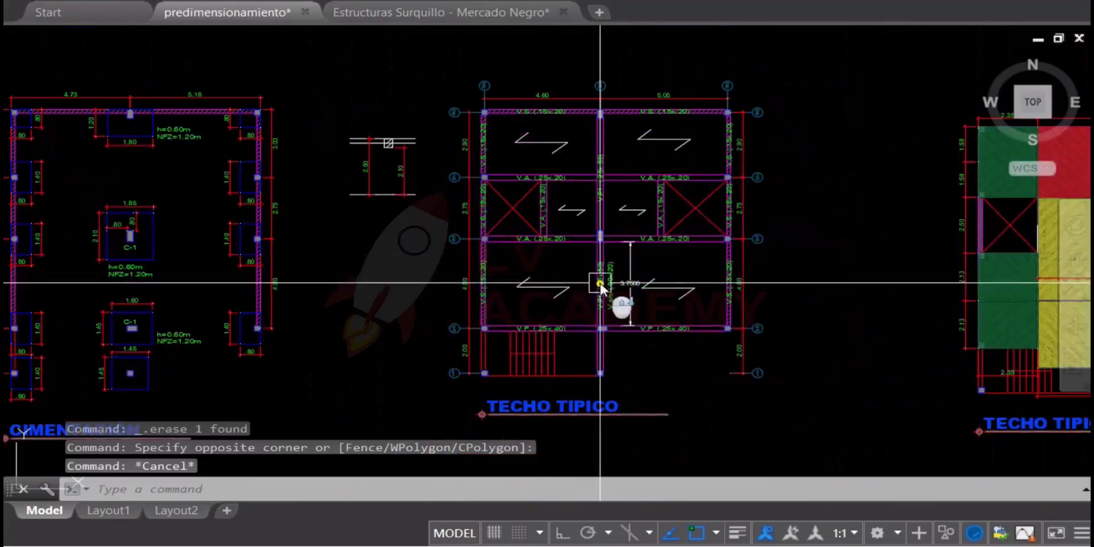
{"action": "scroll", "coordinate": [444, 385], "scroll_direction": "up", "scroll_amount": 2}
{"action": "scroll", "coordinate": [652, 291], "scroll_direction": "down", "scroll_amount": 2}
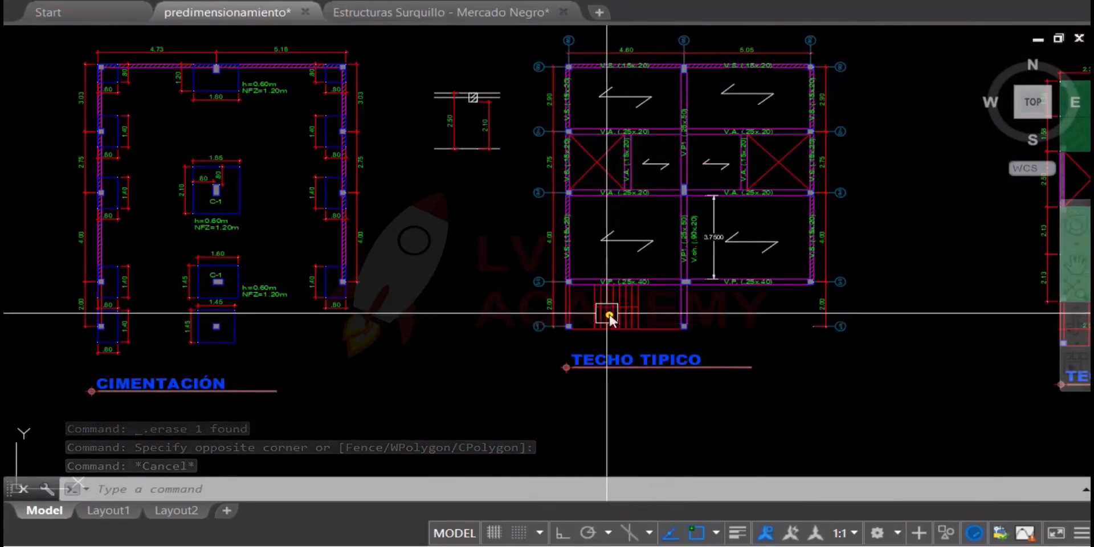
{"action": "scroll", "coordinate": [590, 304], "scroll_direction": "up", "scroll_amount": 5}
{"action": "scroll", "coordinate": [560, 287], "scroll_direction": "down", "scroll_amount": 2}
{"action": "scroll", "coordinate": [501, 231], "scroll_direction": "up", "scroll_amount": 4}
{"action": "key", "text": "Escape"}
{"action": "left_click", "coordinate": [184, 185]}
{"action": "left_click", "coordinate": [530, 283]}
{"action": "key", "text": "Escape"}
{"action": "left_click", "coordinate": [262, 190]}
{"action": "left_click", "coordinate": [547, 292]}
{"action": "key", "text": "Escape"}
Select the edge lines of the V.P. (.25x.40) beam on axis 2 and review its run between columns
{"action": "scroll", "coordinate": [567, 234], "scroll_direction": "down", "scroll_amount": 2}
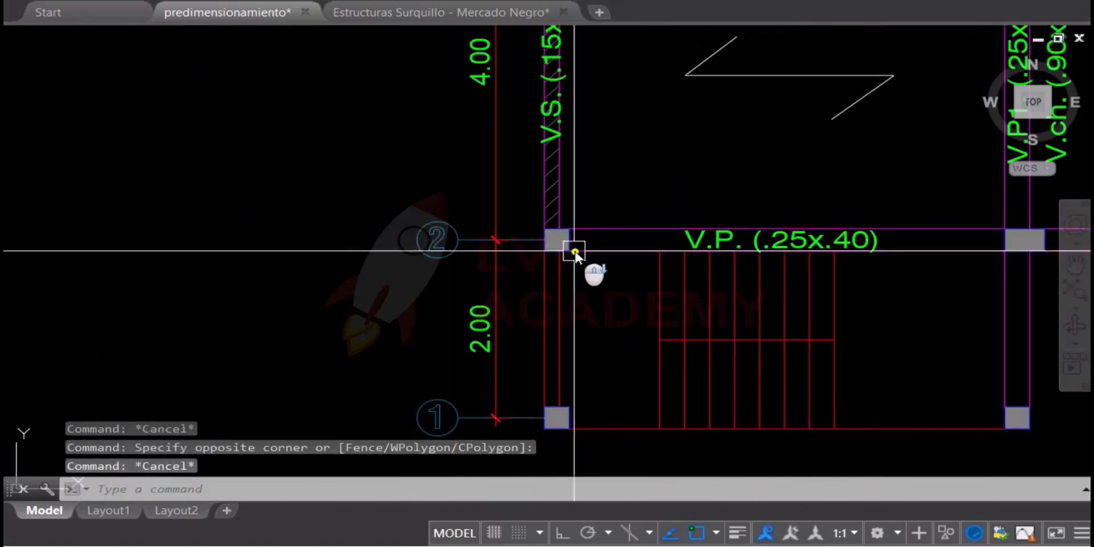
{"action": "scroll", "coordinate": [604, 230], "scroll_direction": "up", "scroll_amount": 2}
{"action": "key", "text": "Escape"}
{"action": "left_click", "coordinate": [629, 208]}
{"action": "left_click", "coordinate": [610, 345]}
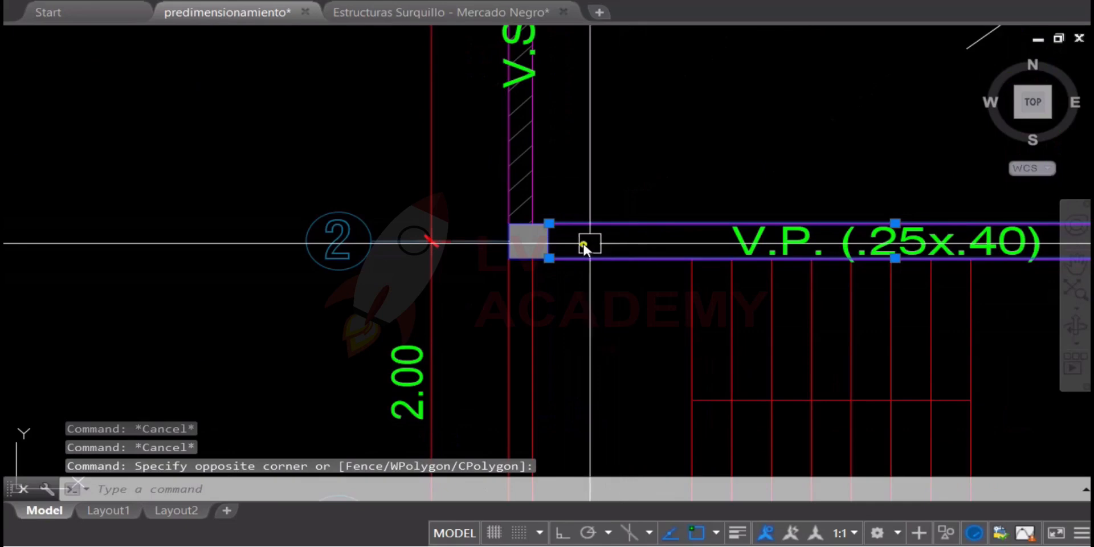
{"action": "scroll", "coordinate": [585, 245], "scroll_direction": "down", "scroll_amount": 3}
{"action": "middle_click_drag", "start_coordinate": [764, 245], "coordinate": [630, 359]}
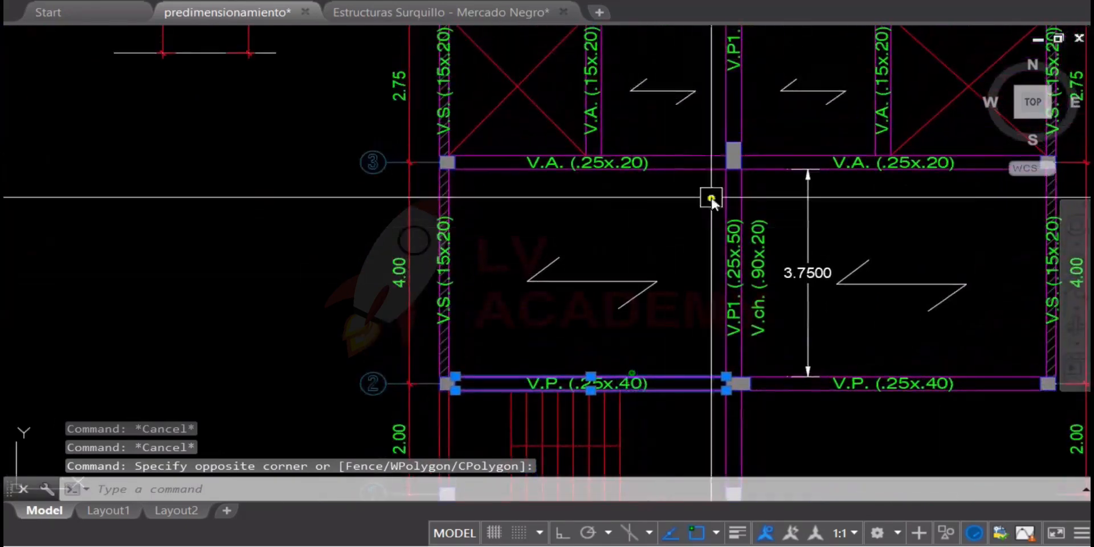
{"action": "key", "text": "Escape"}
Select the rectangular central column at axis 3 and check its outline against the V.A. and V.P1. beams
{"action": "scroll", "coordinate": [741, 151], "scroll_direction": "up", "scroll_amount": 6}
{"action": "left_click", "coordinate": [640, 88]}
{"action": "left_click", "coordinate": [747, 245]}
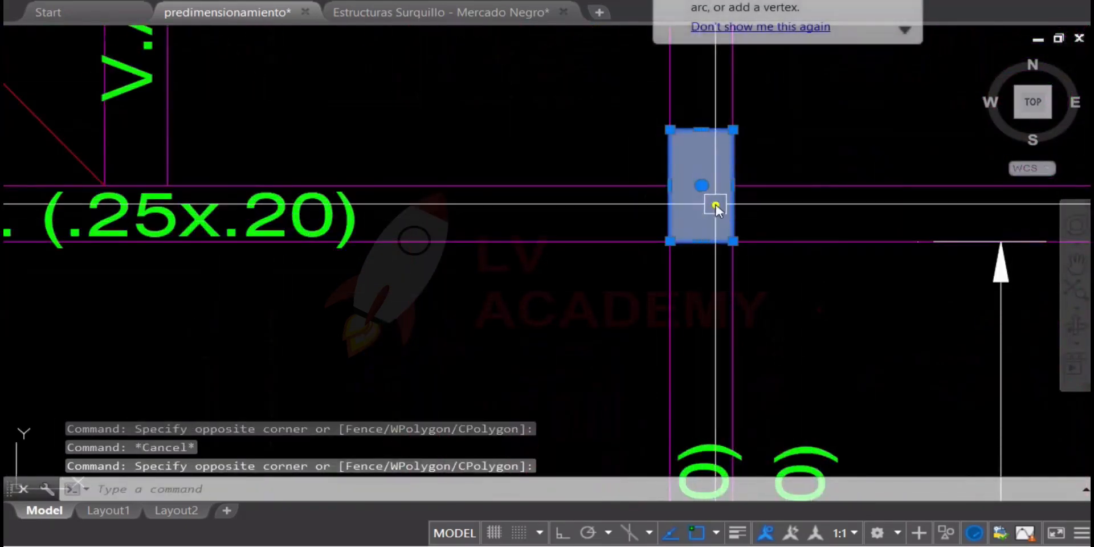
{"action": "scroll", "coordinate": [695, 202], "scroll_direction": "down", "scroll_amount": 3}
{"action": "scroll", "coordinate": [698, 194], "scroll_direction": "up", "scroll_amount": 3}
{"action": "key", "text": "Escape"}
{"action": "left_click", "coordinate": [698, 195]}
{"action": "mouse_move", "coordinate": [692, 192]}
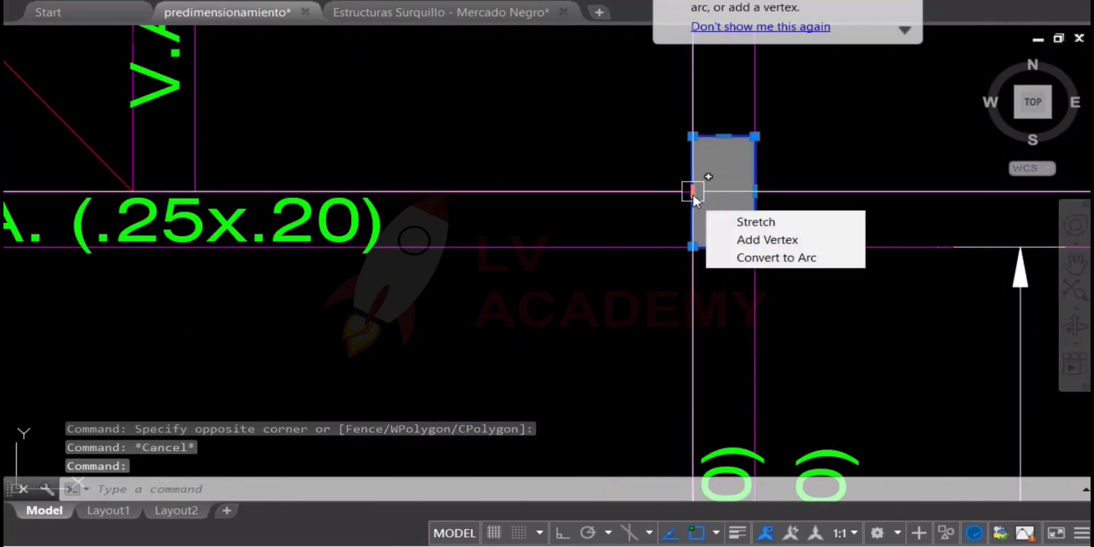
Try to move the central column at axis 3 with its fill straight down along V.P1., and undo the move
{"action": "middle_click_drag", "start_coordinate": [489, 239], "coordinate": [894, 268]}
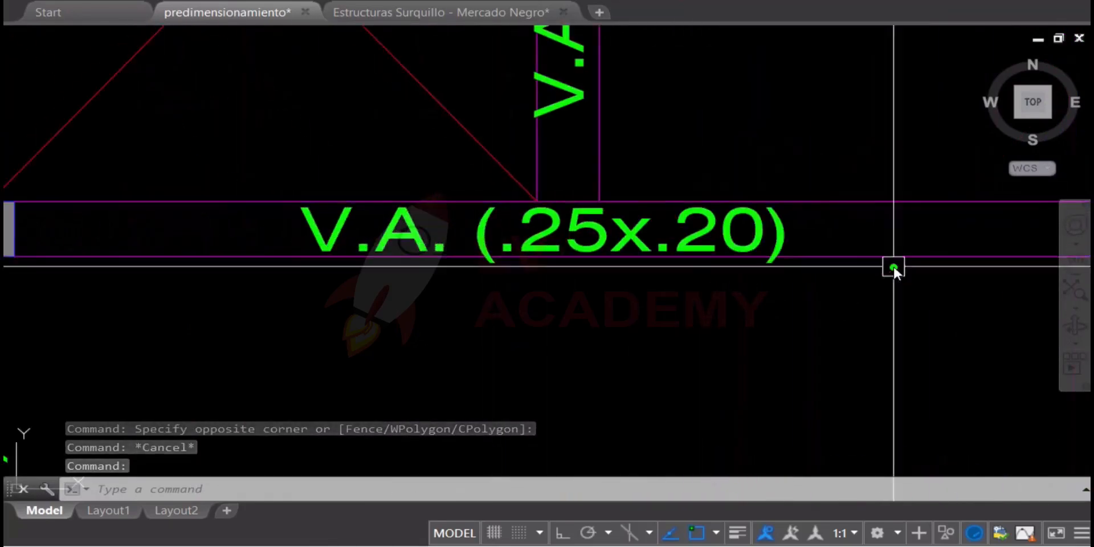
{"action": "scroll", "coordinate": [821, 229], "scroll_direction": "down", "scroll_amount": 4}
{"action": "left_click_drag", "start_coordinate": [823, 233], "coordinate": [545, 249]}
{"action": "middle_click_drag", "start_coordinate": [545, 249], "coordinate": [541, 251]}
{"action": "scroll", "coordinate": [600, 224], "scroll_direction": "up", "scroll_amount": 2}
{"action": "key", "text": "Escape"}
{"action": "left_click", "coordinate": [603, 180]}
{"action": "left_click", "coordinate": [820, 360]}
{"action": "type", "text": "m"}
{"action": "key", "text": "Return"}
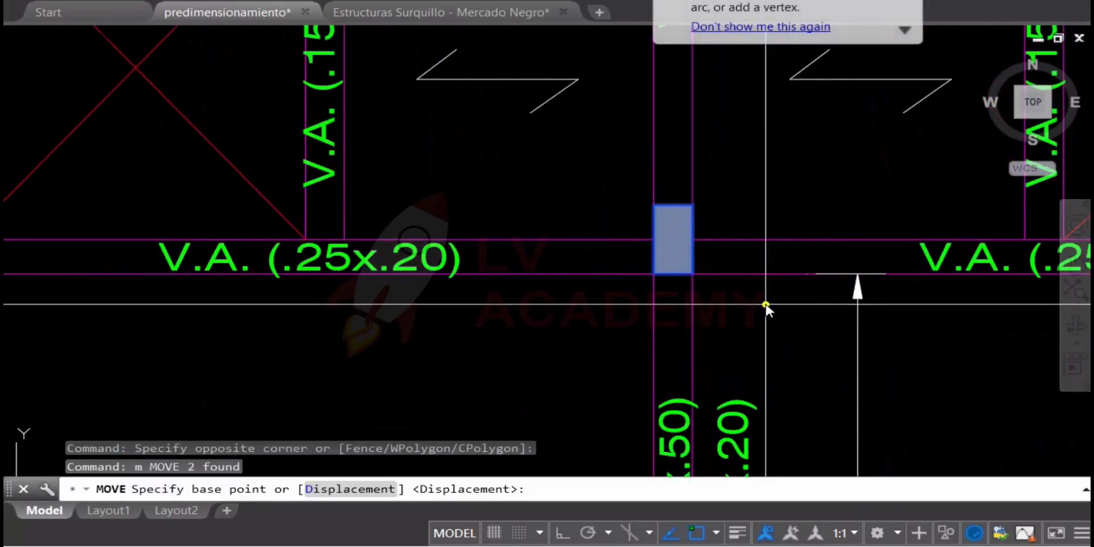
{"action": "left_click", "coordinate": [766, 307]}
{"action": "key", "text": "F8"}
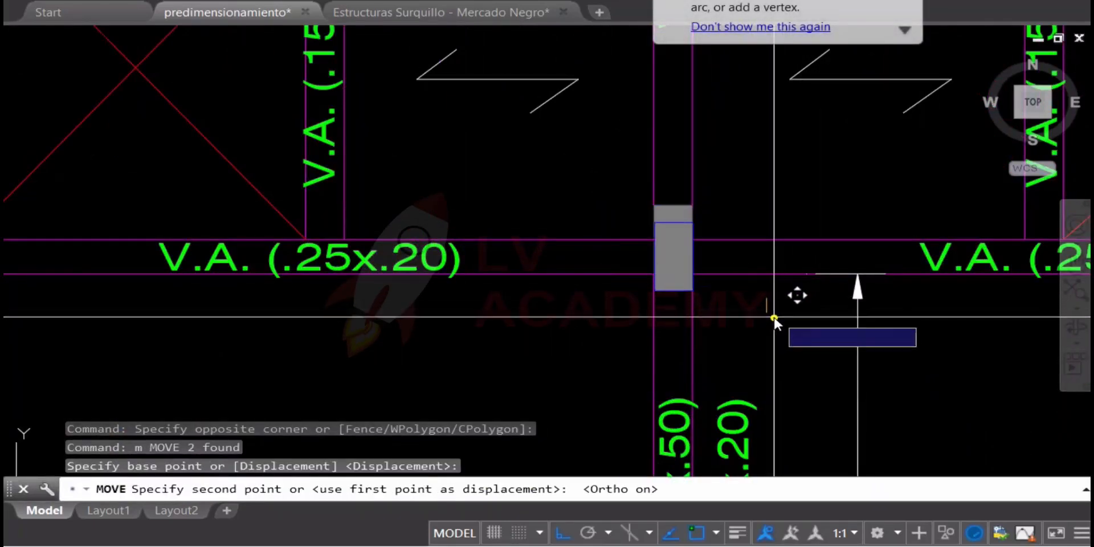
{"action": "left_click", "coordinate": [774, 337]}
{"action": "key", "text": "ctrl+z"}
Repeat the vertical move of the column and fill to center it on the V.A. beam, and undo it
{"action": "left_click", "coordinate": [609, 193]}
{"action": "left_click", "coordinate": [681, 216]}
{"action": "type", "text": "m"}
{"action": "key", "text": "Return"}
{"action": "left_click", "coordinate": [772, 326]}
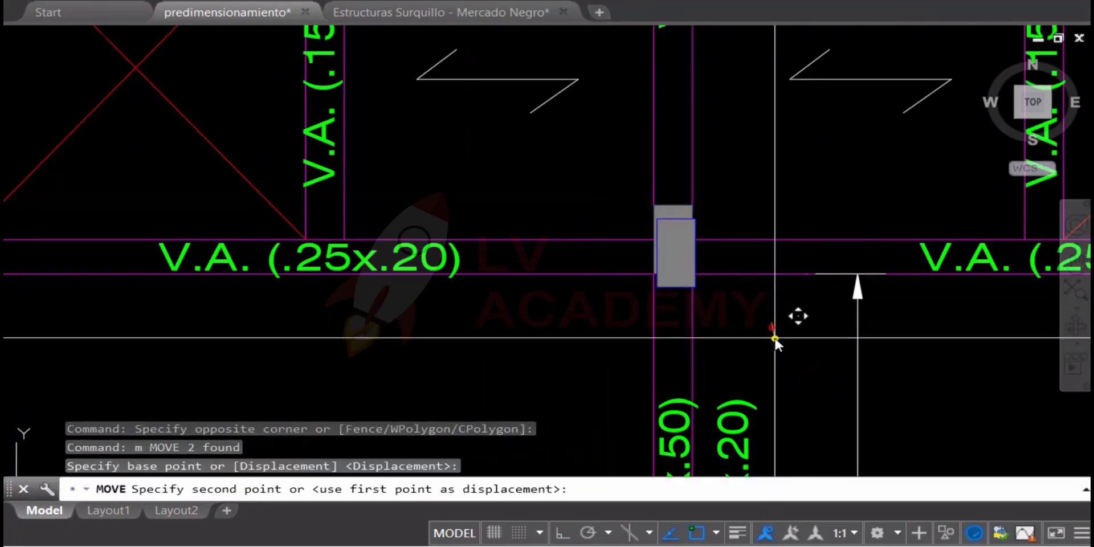
{"action": "left_click", "coordinate": [772, 342]}
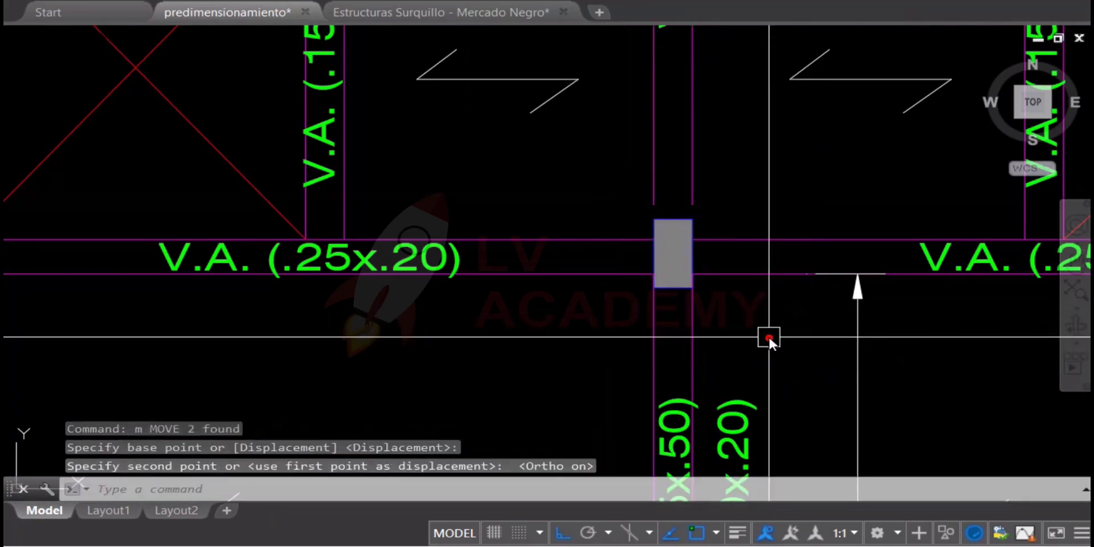
{"action": "key", "text": "Escape"}
{"action": "key", "text": "ctrl+z"}
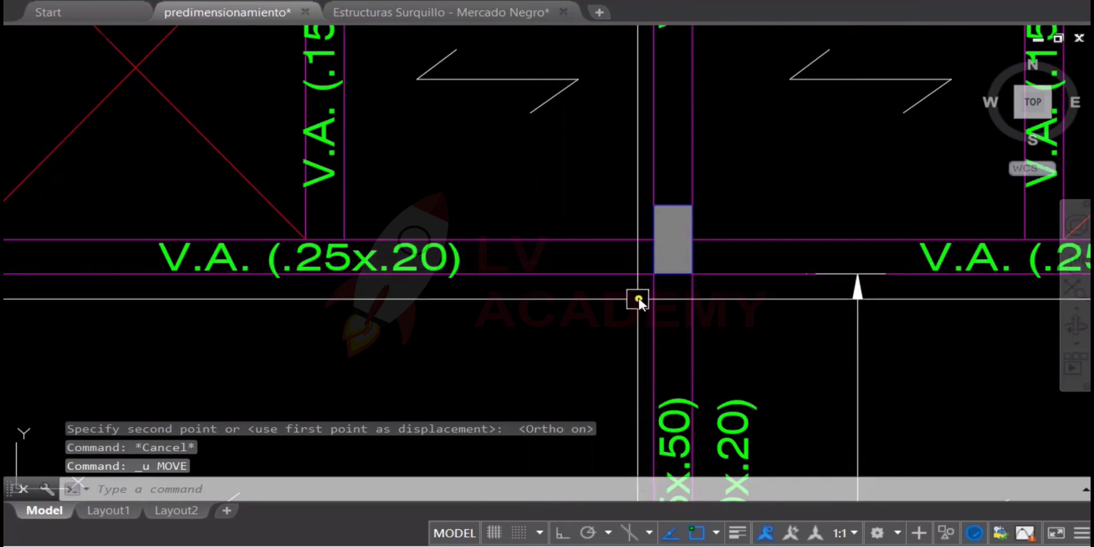
Draw a line from the axis 3 V.A. beam to the midpoint of V.P1. and horizontally across to the V.S. beam
{"action": "scroll", "coordinate": [642, 279], "scroll_direction": "down", "scroll_amount": 3}
{"action": "mouse_move", "coordinate": [532, 320]}
{"action": "middle_mouse_down"}
{"action": "mouse_move", "coordinate": [647, 200]}
{"action": "mouse_move", "coordinate": [675, 139]}
{"action": "mouse_move", "coordinate": [651, 140]}
{"action": "mouse_move", "coordinate": [610, 224]}
{"action": "middle_mouse_up"}
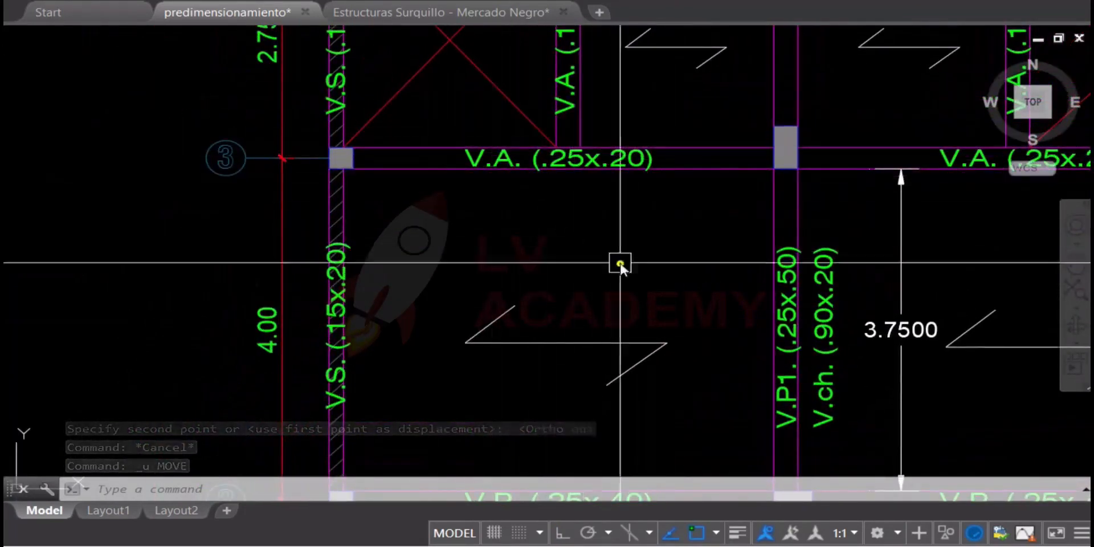
{"action": "middle_click_drag", "start_coordinate": [641, 277], "coordinate": [630, 193]}
{"action": "type", "text": "LINE"}
{"action": "key", "text": "Return"}
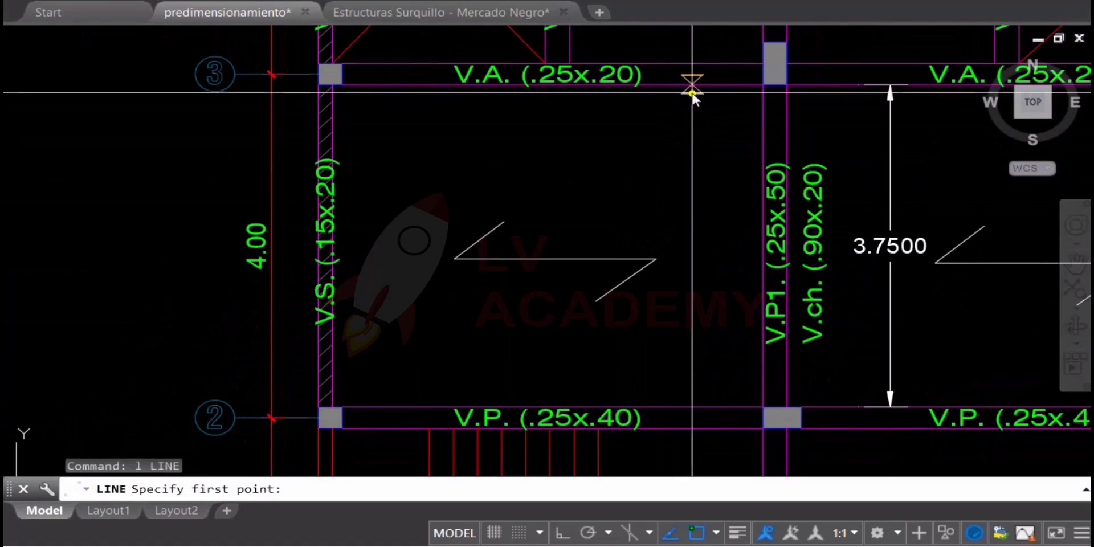
{"action": "left_click", "coordinate": [692, 84]}
{"action": "left_click", "coordinate": [761, 245]}
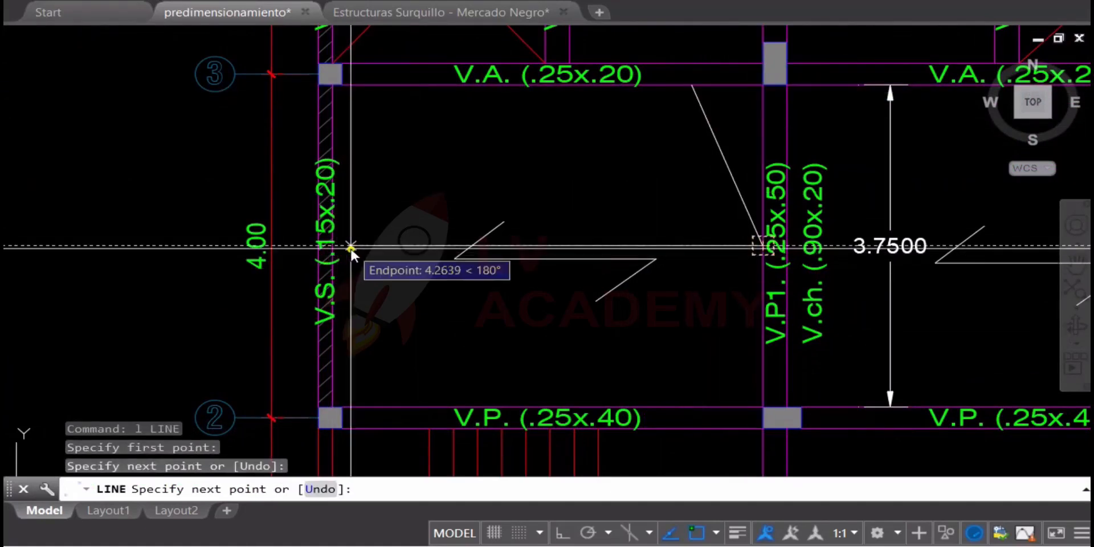
{"action": "key", "text": "Escape"}
Delete the slanted line segment between the V.A. beam and the V.P1. beam
{"action": "left_click", "coordinate": [752, 110]}
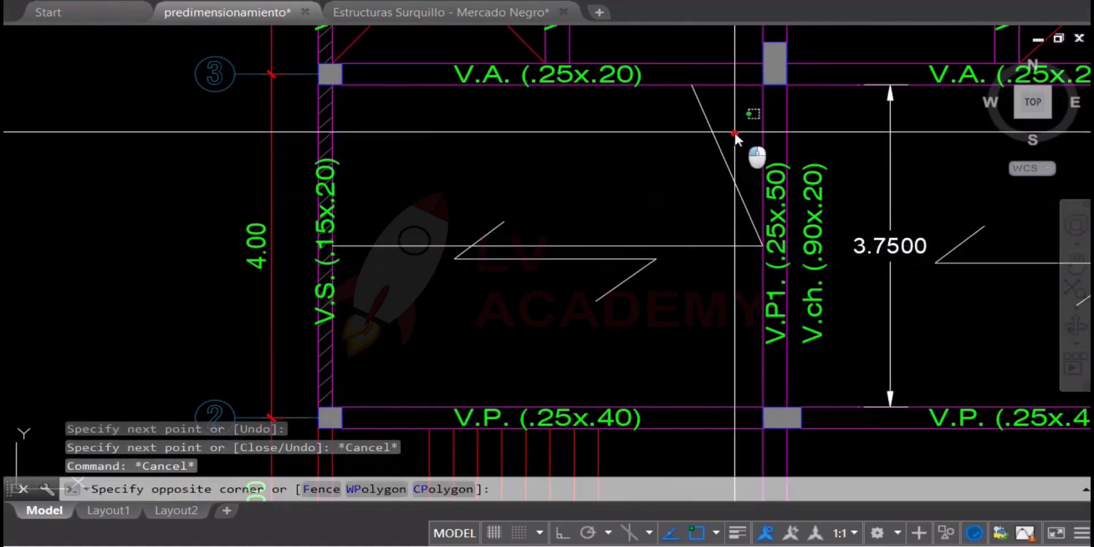
{"action": "left_click", "coordinate": [652, 177]}
{"action": "key", "text": "Delete"}
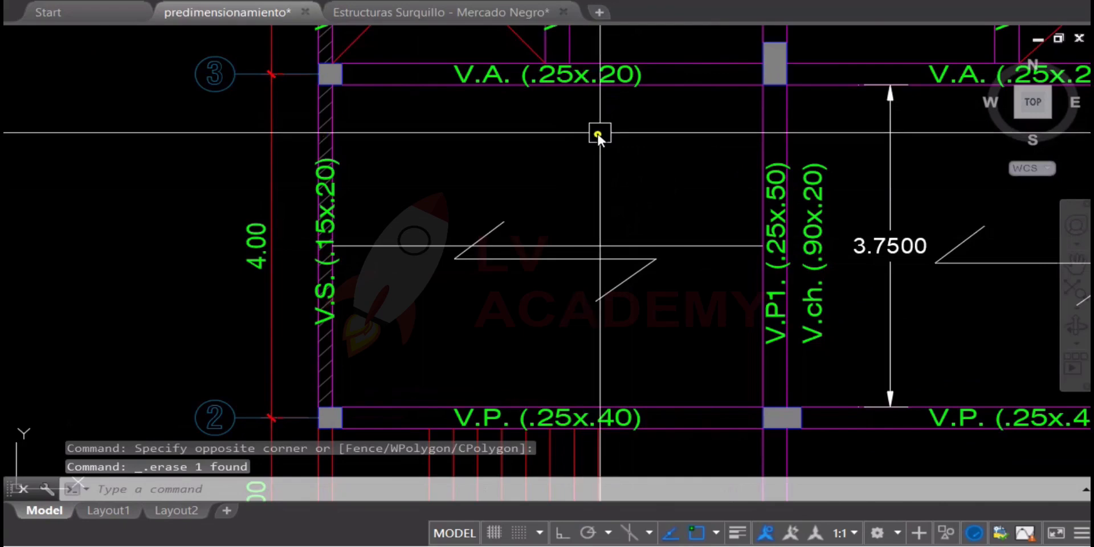
Try to move the left V.A. beam on axis 3 upward with its label, end column and axis bubble, and undo the move
{"action": "middle_click_drag", "start_coordinate": [599, 134], "coordinate": [597, 192]}
{"action": "left_click", "coordinate": [640, 193]}
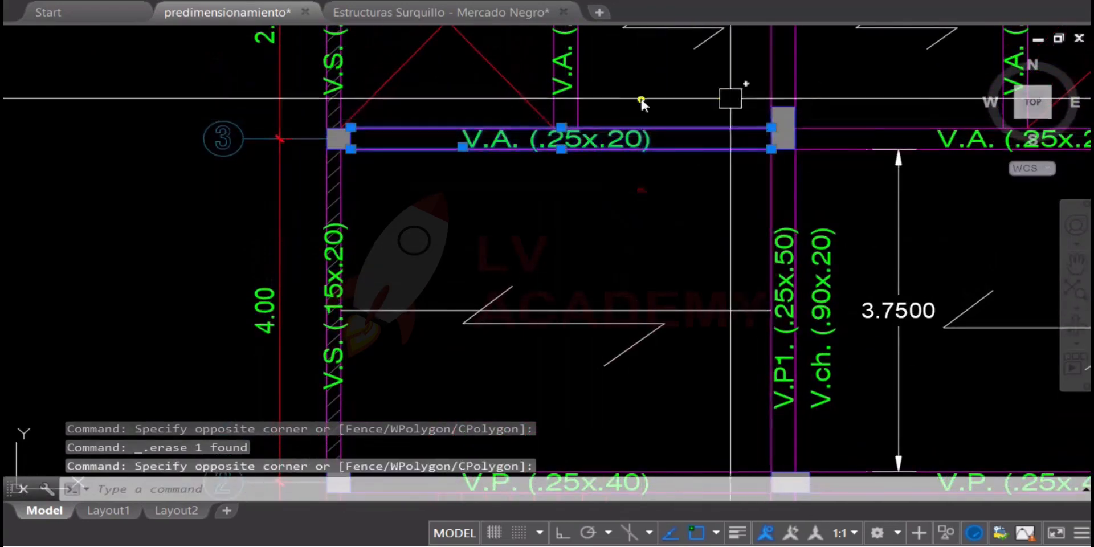
{"action": "left_click", "coordinate": [110, 93]}
{"action": "left_click", "coordinate": [366, 190]}
{"action": "type", "text": "m"}
{"action": "key", "text": "Return"}
{"action": "left_click", "coordinate": [671, 238]}
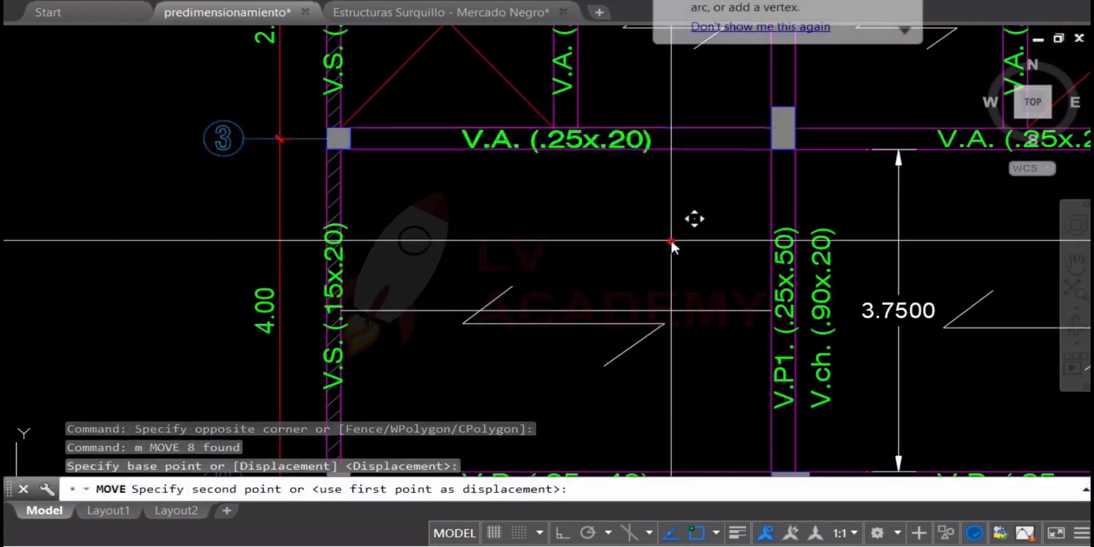
{"action": "left_click", "coordinate": [673, 225]}
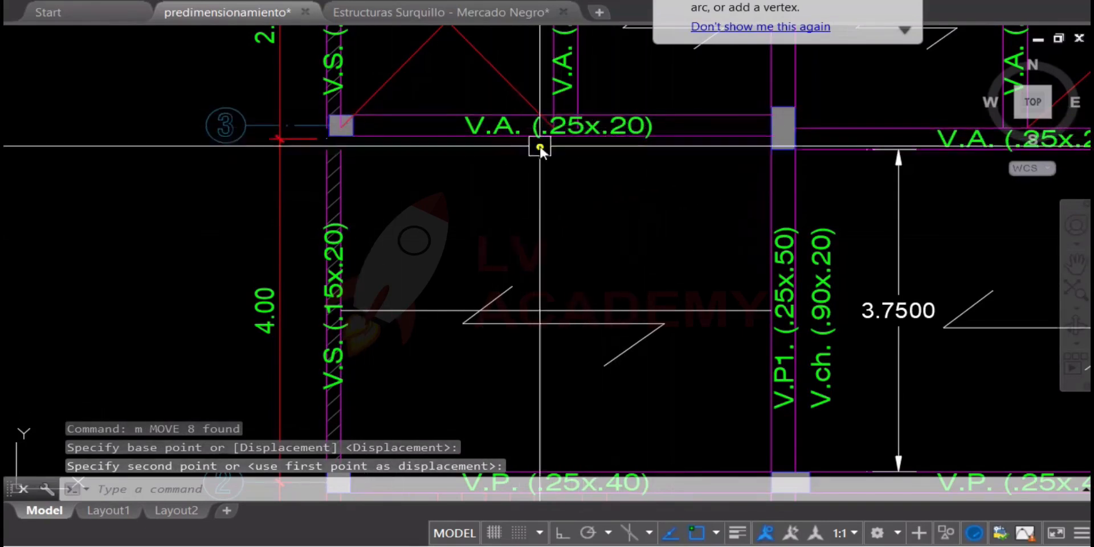
{"action": "key", "text": "ctrl+z"}
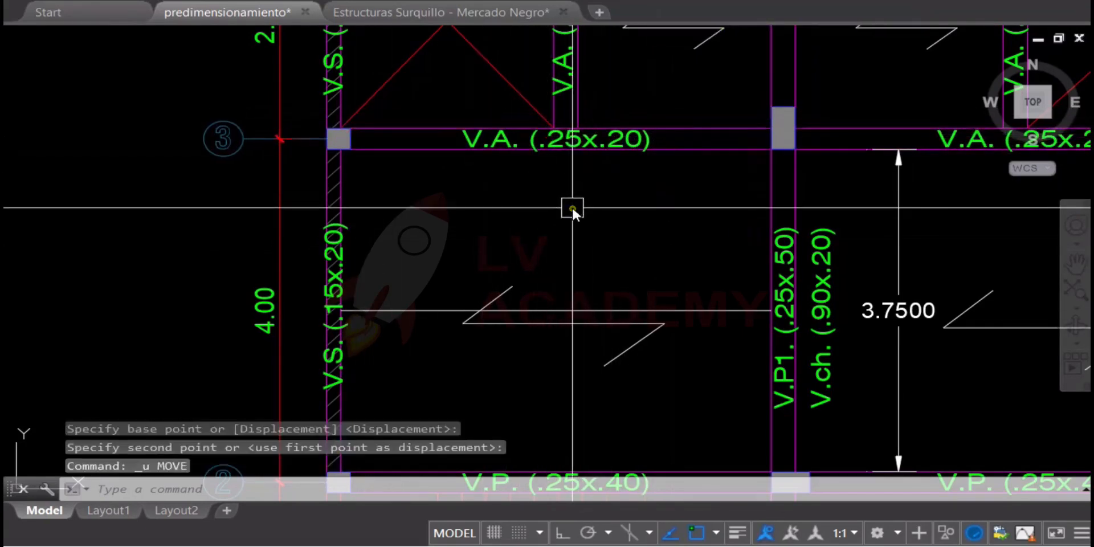
Review the roof plan's beams and columns against the foundation plan and the neighboring tributary-area plan
{"action": "scroll", "coordinate": [503, 179], "scroll_direction": "down", "scroll_amount": 2}
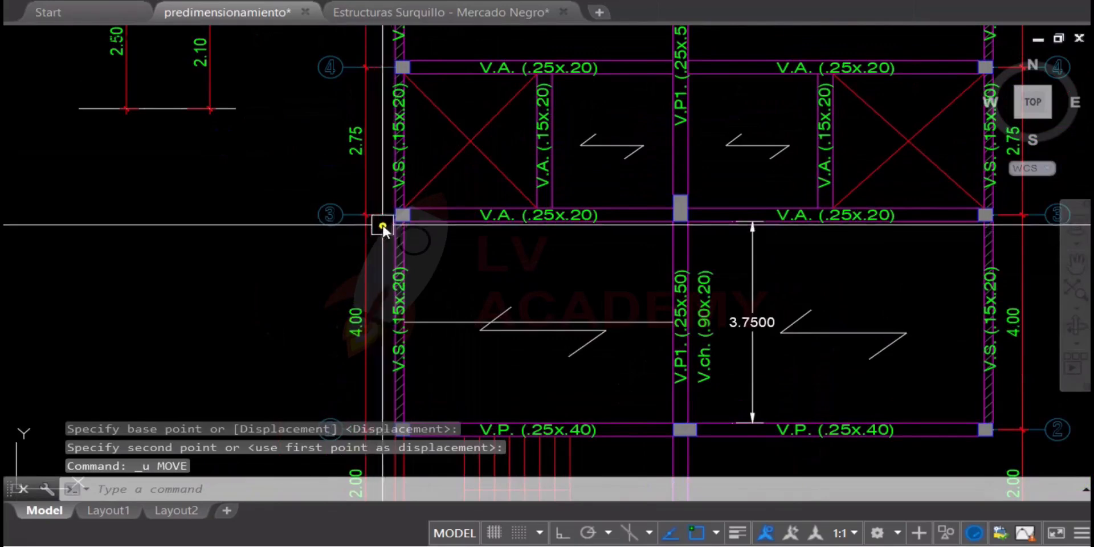
{"action": "scroll", "coordinate": [482, 218], "scroll_direction": "up", "scroll_amount": 2}
{"action": "scroll", "coordinate": [627, 223], "scroll_direction": "down", "scroll_amount": 2}
{"action": "middle_click_drag", "start_coordinate": [627, 227], "coordinate": [618, 328]}
{"action": "middle_click_drag", "start_coordinate": [667, 130], "coordinate": [670, 356]}
{"action": "middle_click_drag", "start_coordinate": [745, 252], "coordinate": [364, 151]}
{"action": "scroll", "coordinate": [706, 139], "scroll_direction": "down", "scroll_amount": 5}
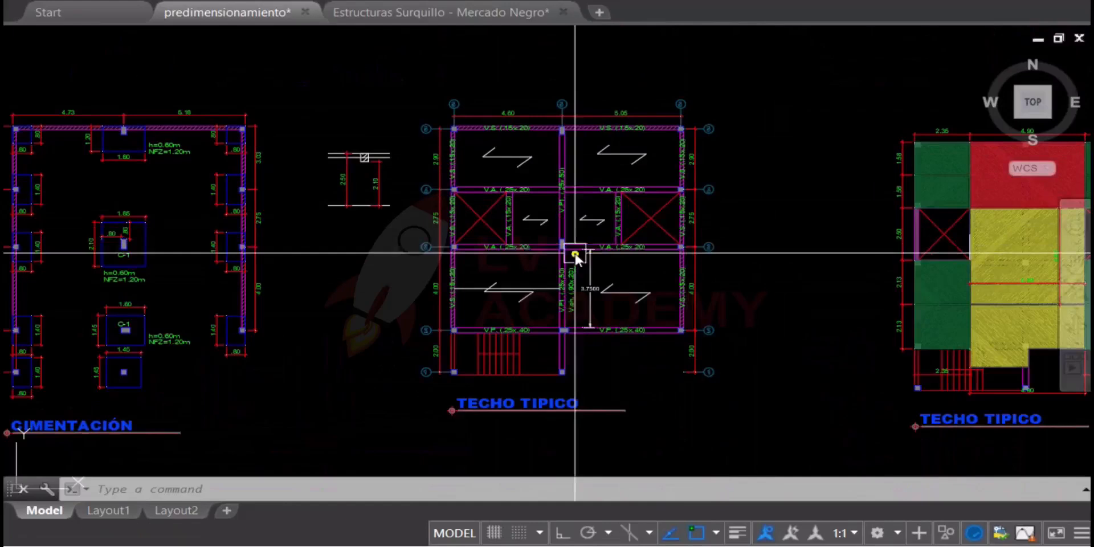
{"action": "middle_click_drag", "start_coordinate": [533, 268], "coordinate": [708, 273]}
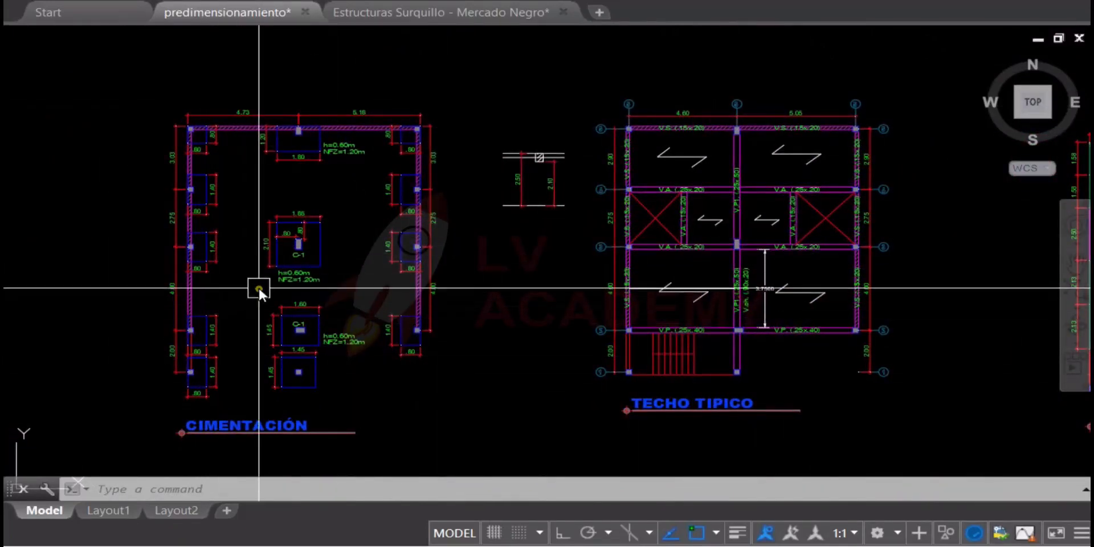
{"action": "middle_click_drag", "start_coordinate": [661, 301], "coordinate": [531, 331]}
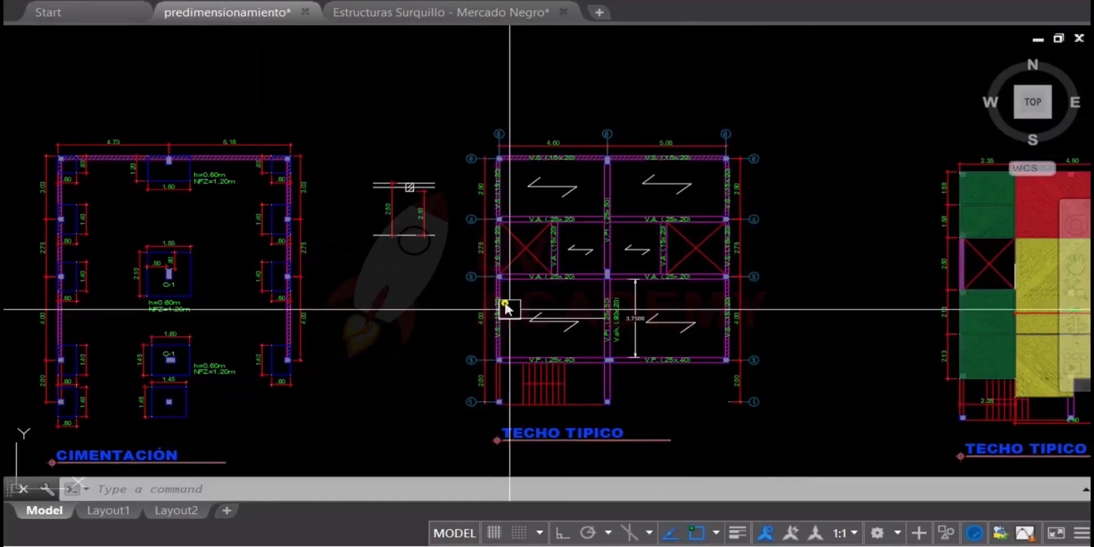
{"action": "middle_click_drag", "start_coordinate": [376, 261], "coordinate": [379, 260]}
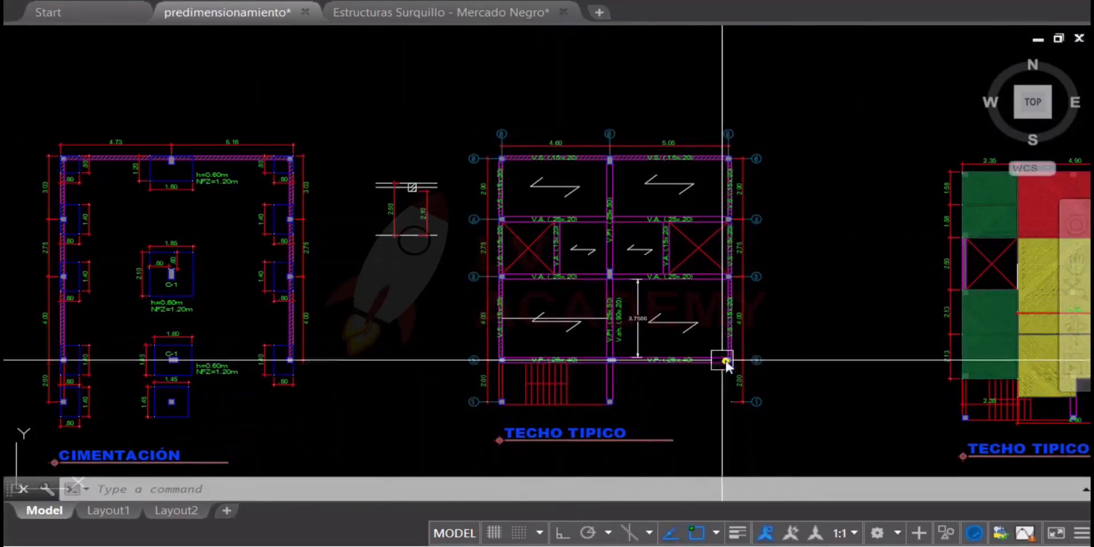
{"action": "middle_click_drag", "start_coordinate": [621, 334], "coordinate": [860, 323]}
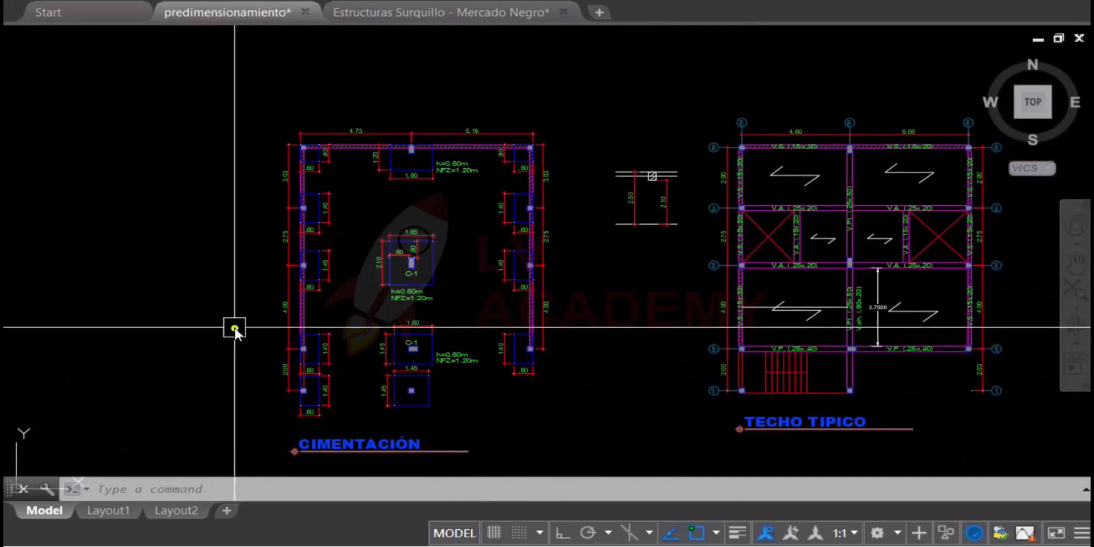
{"action": "scroll", "coordinate": [403, 193], "scroll_direction": "down", "scroll_amount": 2}
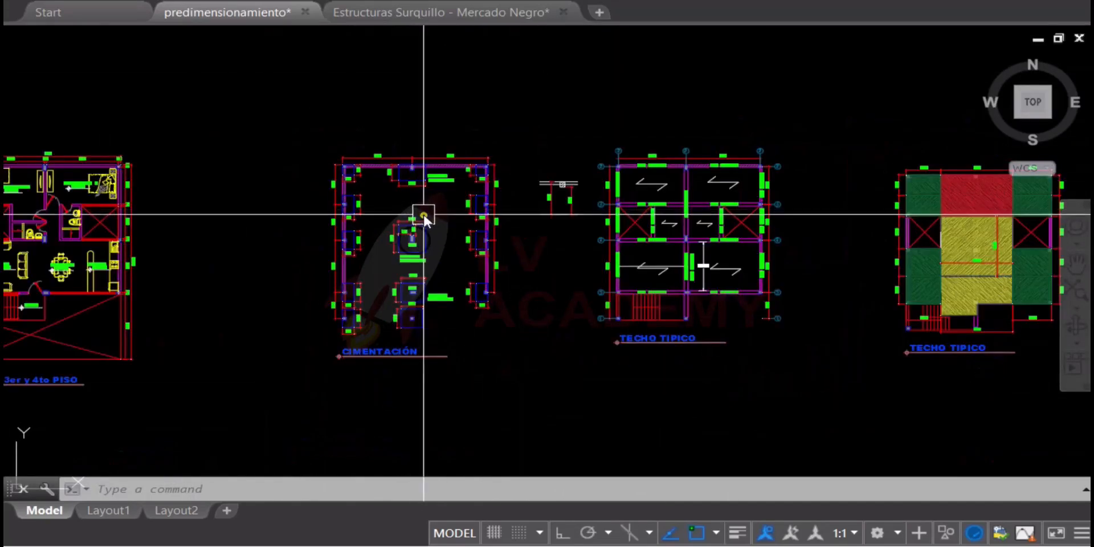